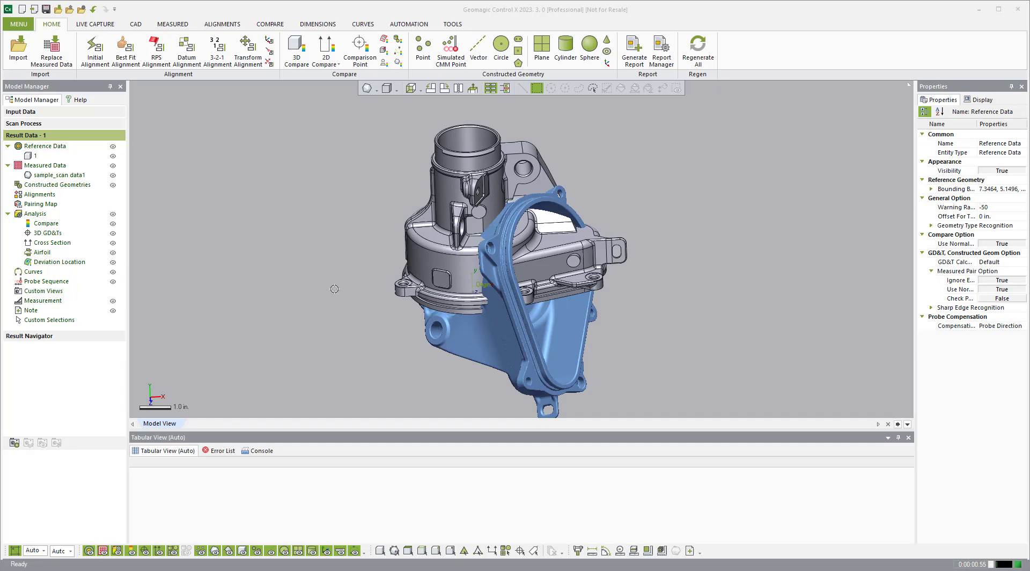
# Orbit the casing model to look it over before aligning the scan
pyautogui.click(773, 331)
pyautogui.moveTo(772, 330); pyautogui.dragTo(768, 329, button='right')
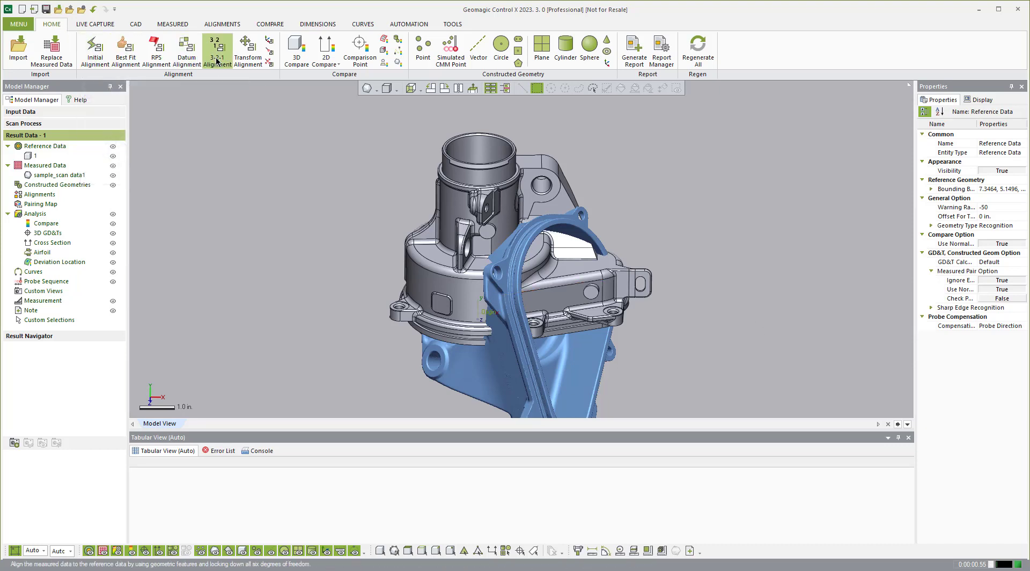
# Apply a Quick Initial Alignment of the scan onto the CAD, giving RMS 0.0032
pyautogui.click(94, 51)
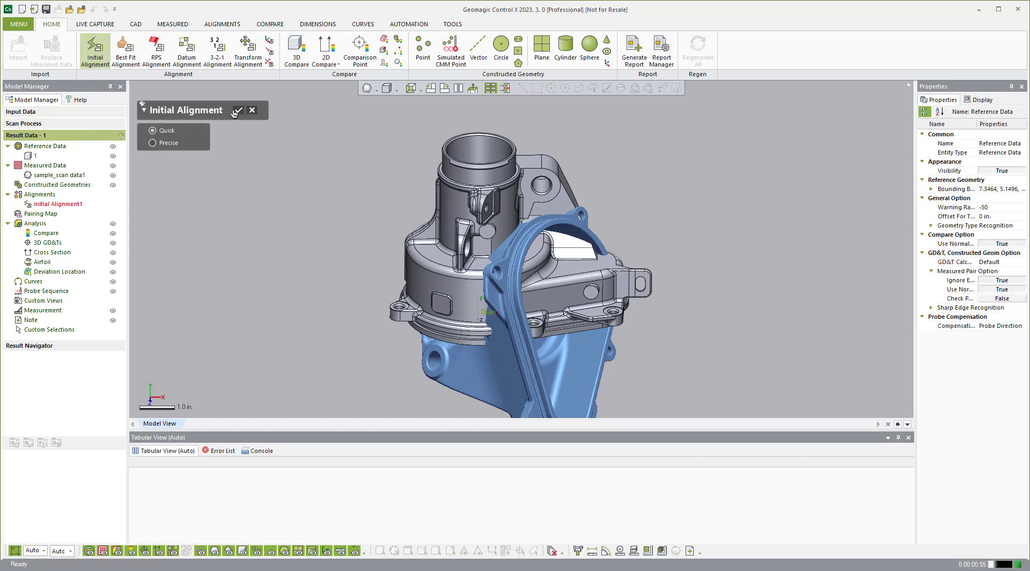
pyautogui.click(239, 110)
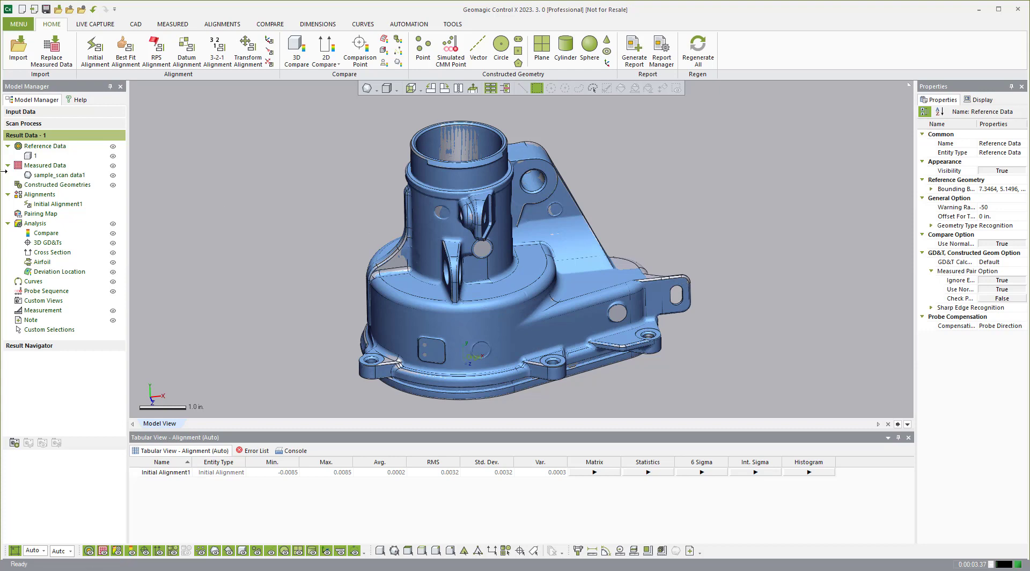
pyautogui.moveTo(455, 149); pyautogui.dragTo(373, 191, button='right')
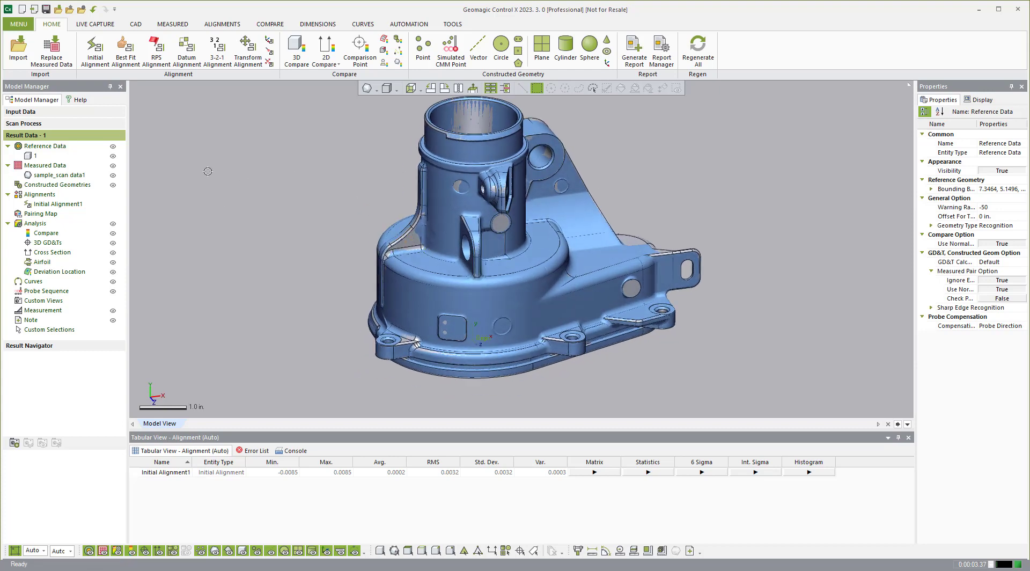
pyautogui.click(113, 175)
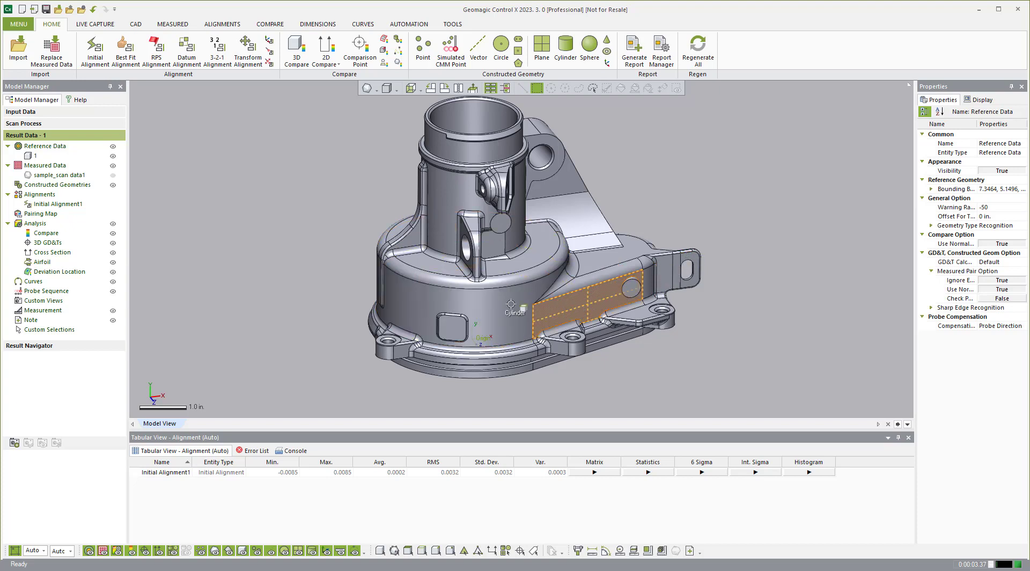
pyautogui.click(113, 175)
pyautogui.scroll(4, 412, 242)
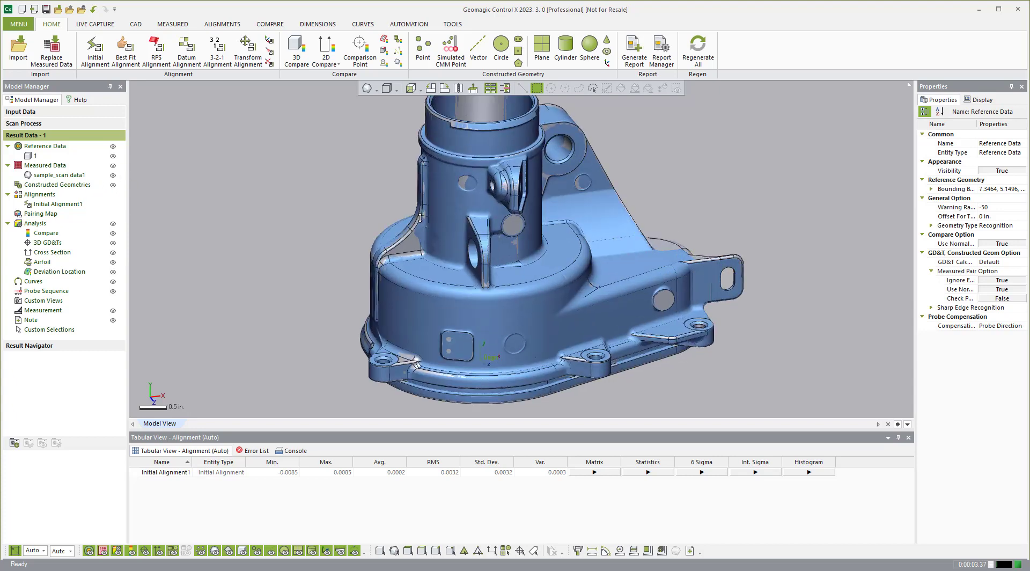
pyautogui.scroll(4, 412, 242)
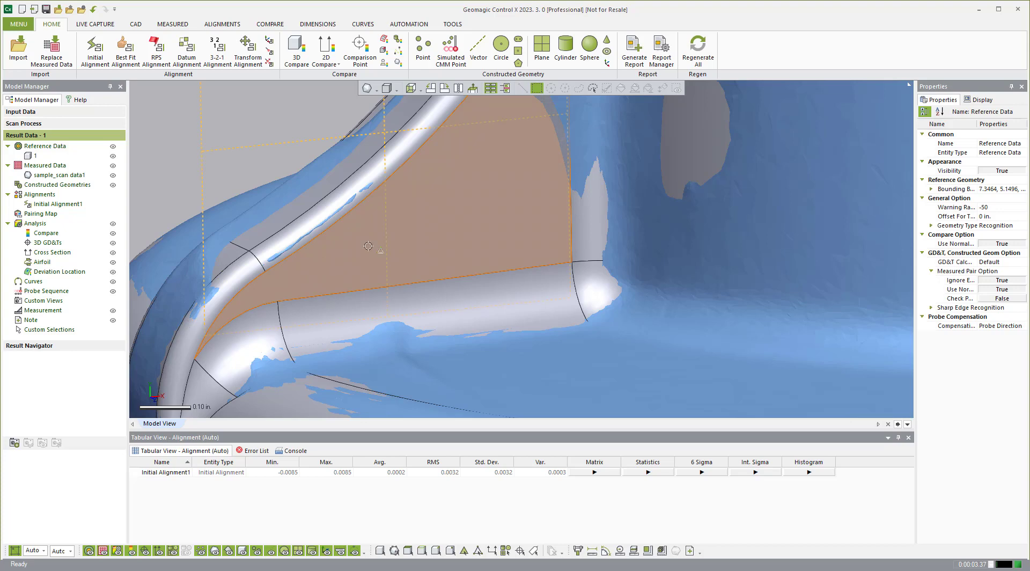
pyautogui.scroll(-3, 380, 253)
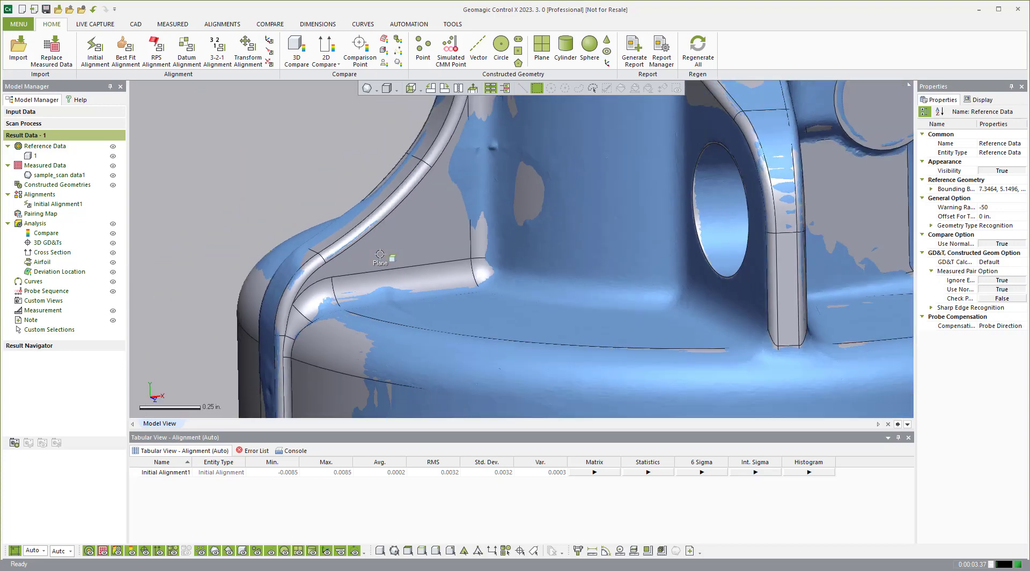
pyautogui.moveTo(714, 231); pyautogui.dragTo(773, 212, button='right')
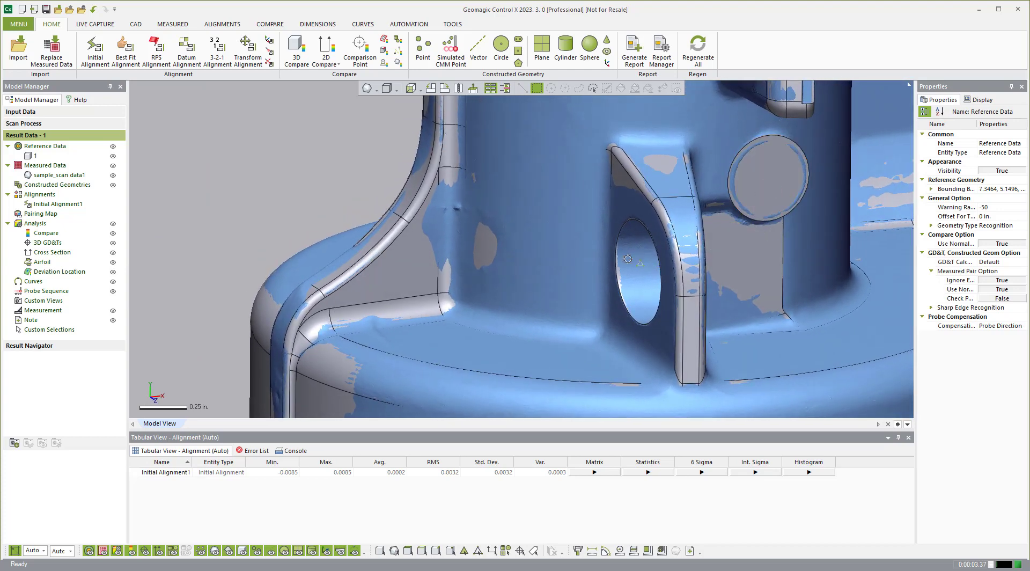
pyautogui.scroll(-2, 424, 180)
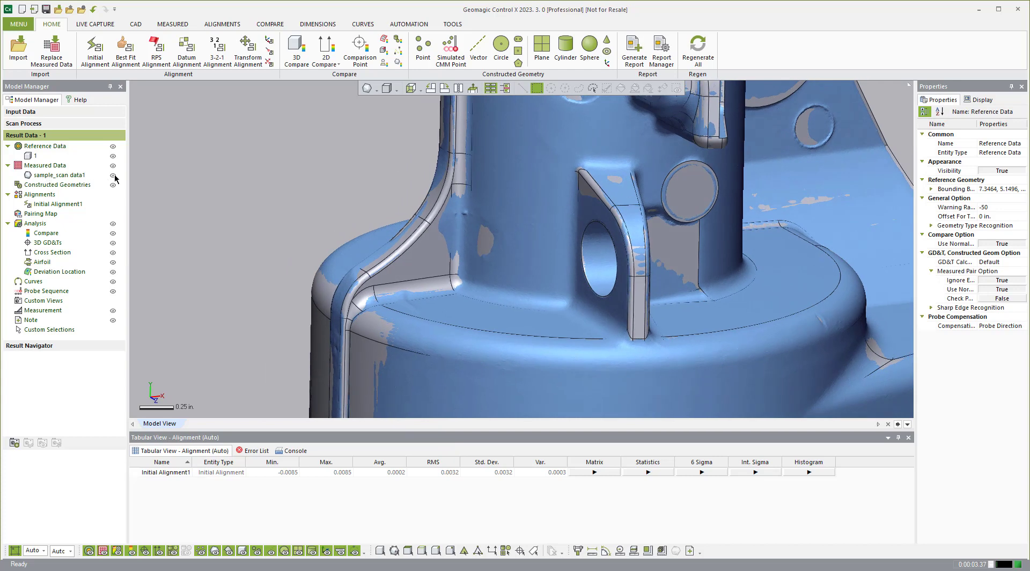
pyautogui.click(113, 174)
pyautogui.moveTo(592, 252); pyautogui.dragTo(627, 229, button='right')
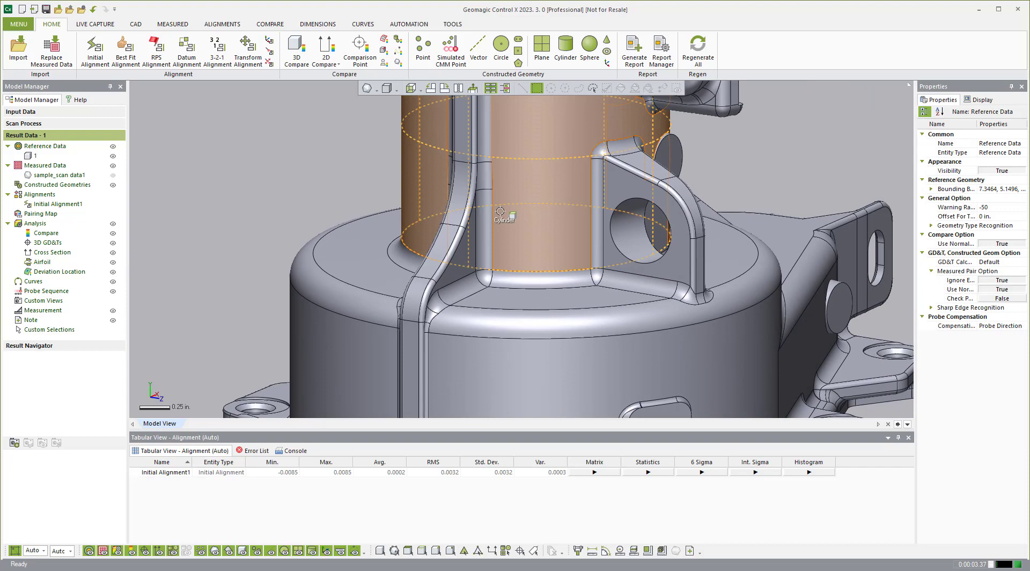
pyautogui.scroll(-5, 251, 155)
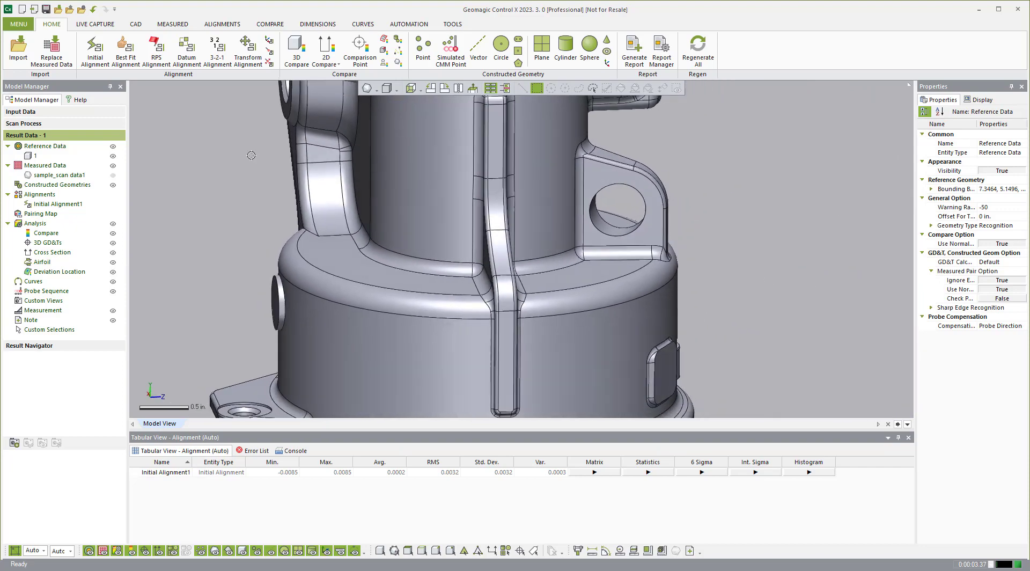
pyautogui.hotkey('ctrl', '0')
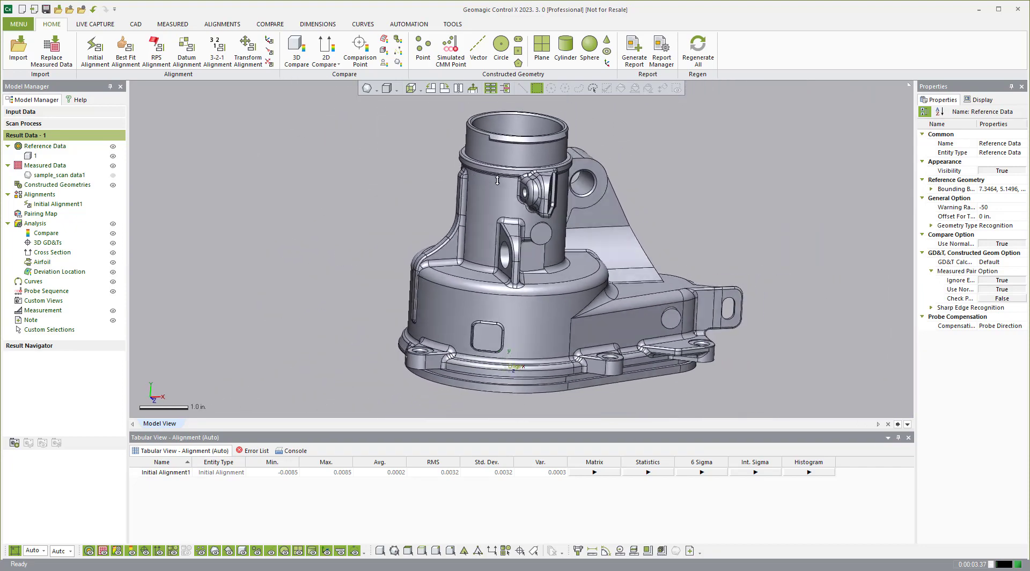
# Create Datum Alignment1 from the bore cylinder, flange plane and bracket face datum pairs
pyautogui.click(113, 175)
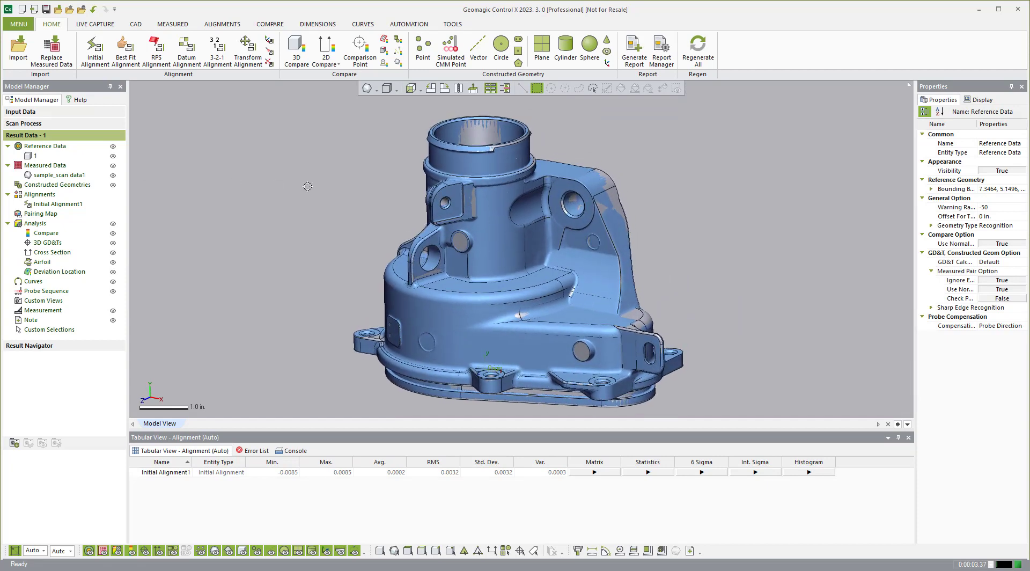
pyautogui.click(187, 50)
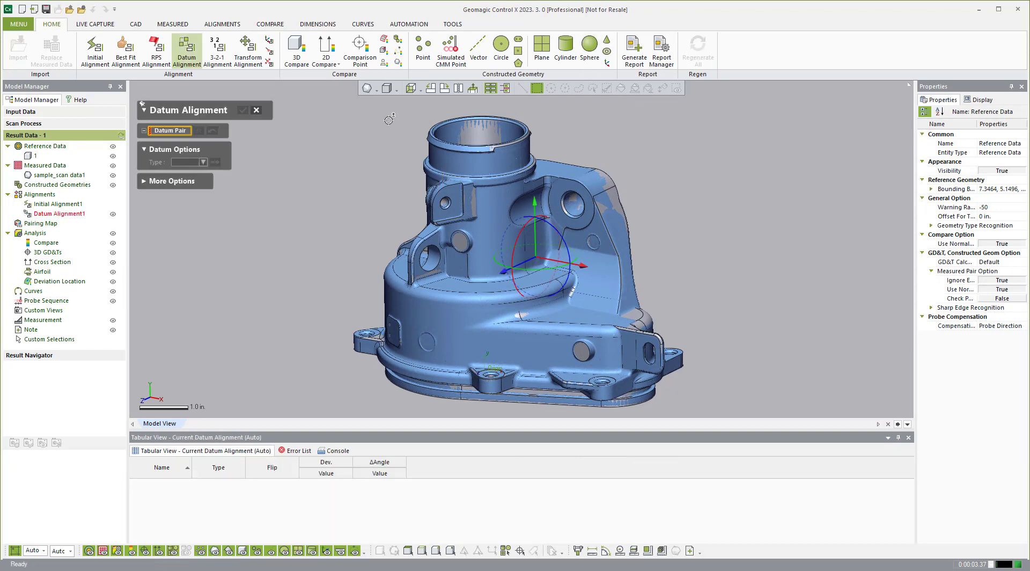
pyautogui.click(480, 127)
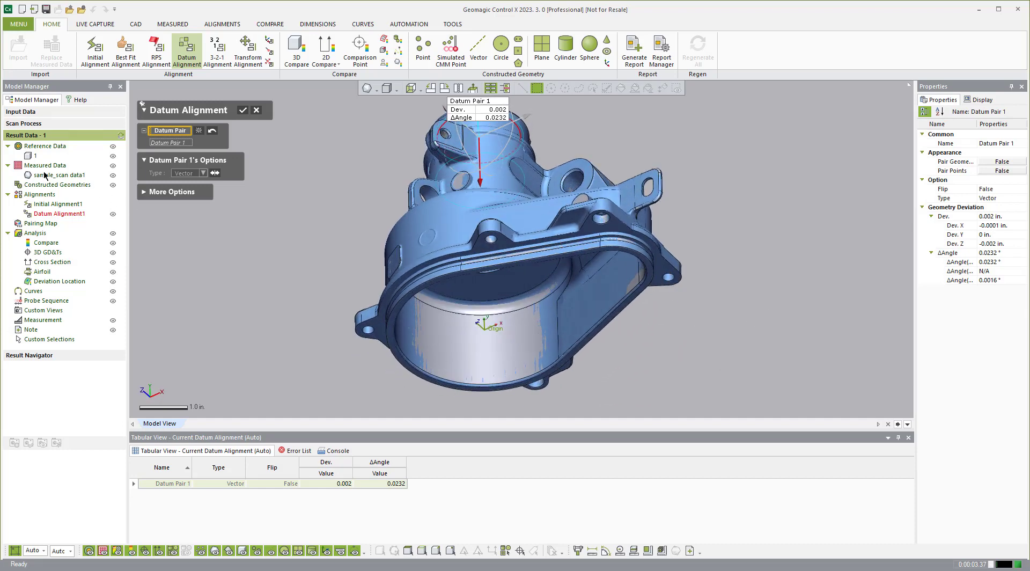
pyautogui.click(113, 175)
pyautogui.scroll(5, 604, 281)
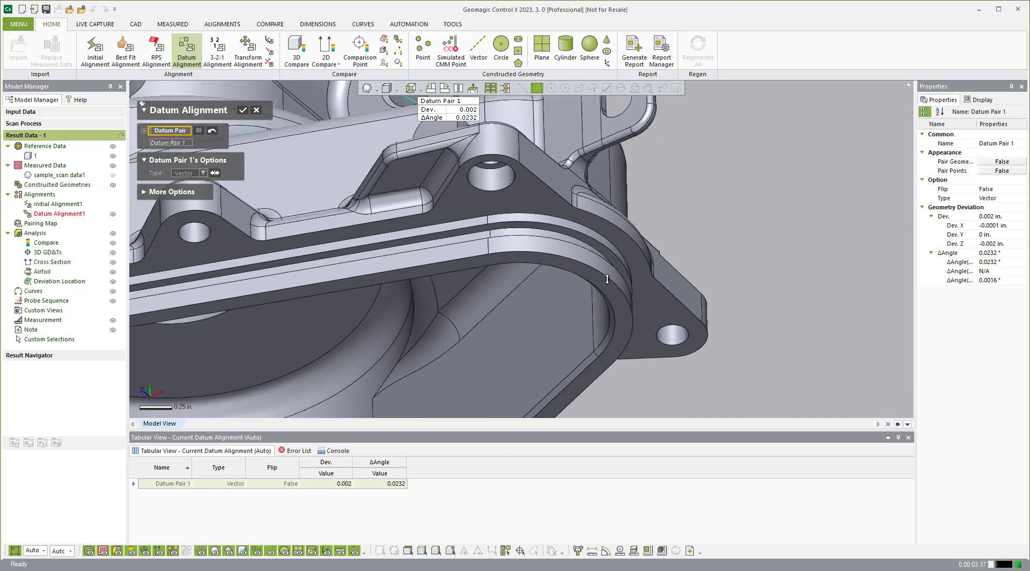
pyautogui.click(607, 286)
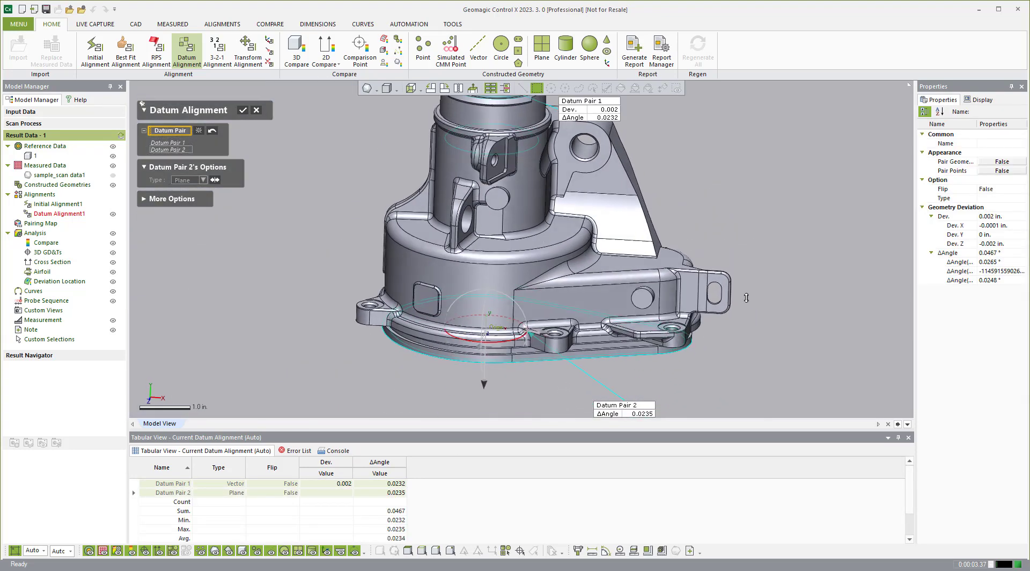
pyautogui.click(720, 305)
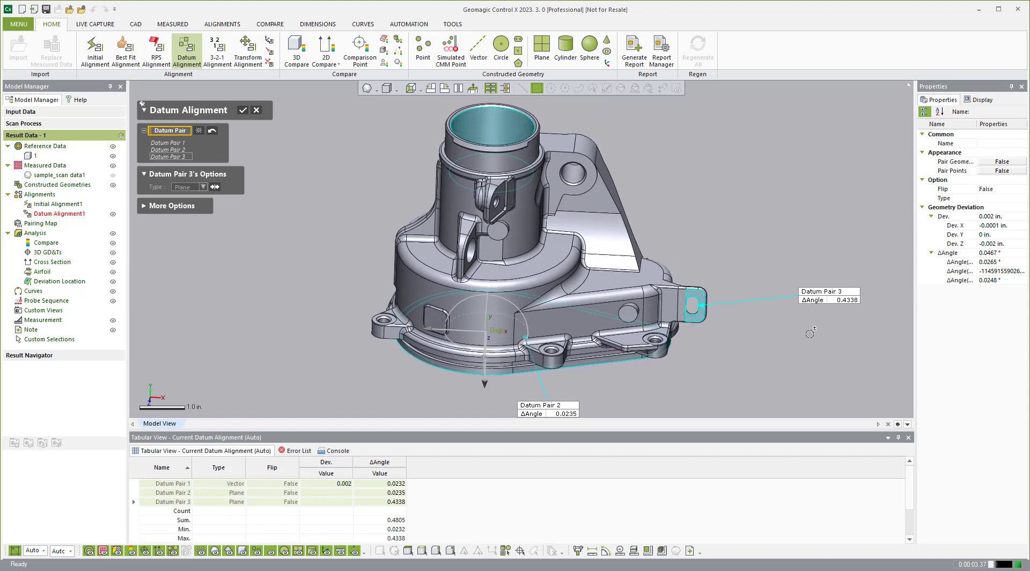
pyautogui.click(242, 109)
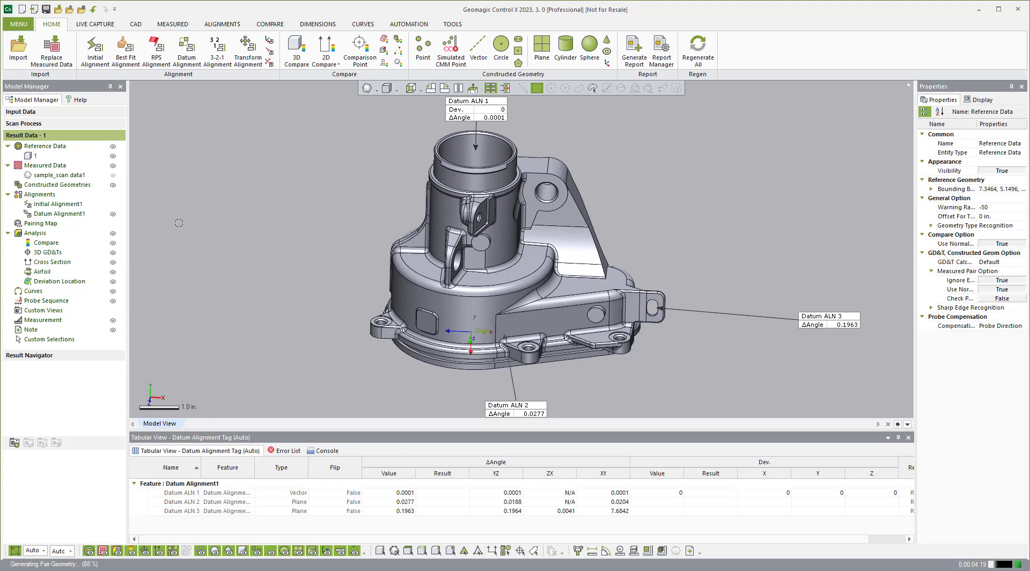
# Hide Datum Alignment1's labels and arrows and turn the casing slightly
pyautogui.click(112, 213)
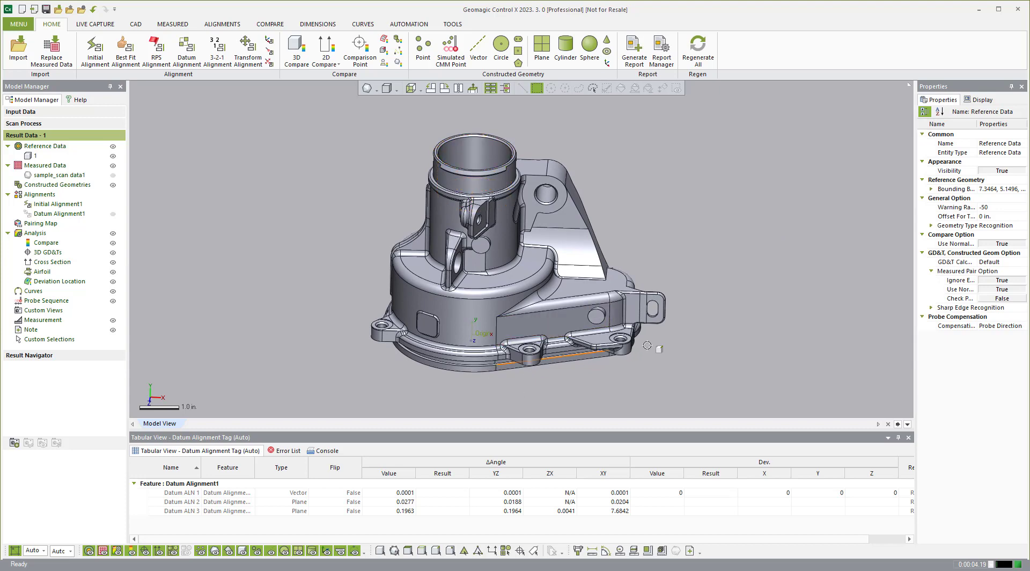
pyautogui.moveTo(733, 263); pyautogui.dragTo(483, 203, button='right')
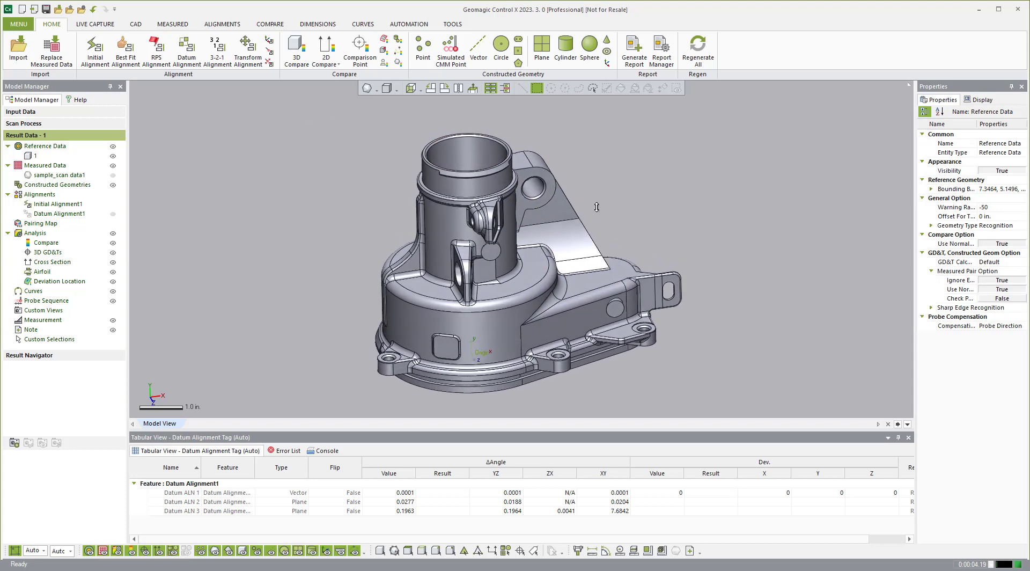
# Run 3D Compare, then set its colour range to 0.04 in and tolerance to ±0.005
pyautogui.click(298, 47)
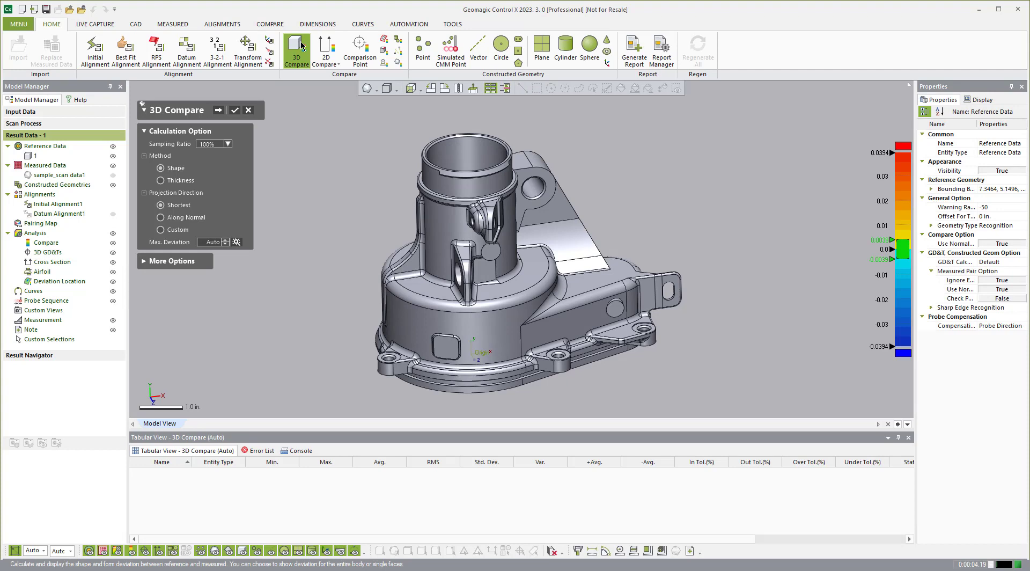
pyautogui.click(218, 109)
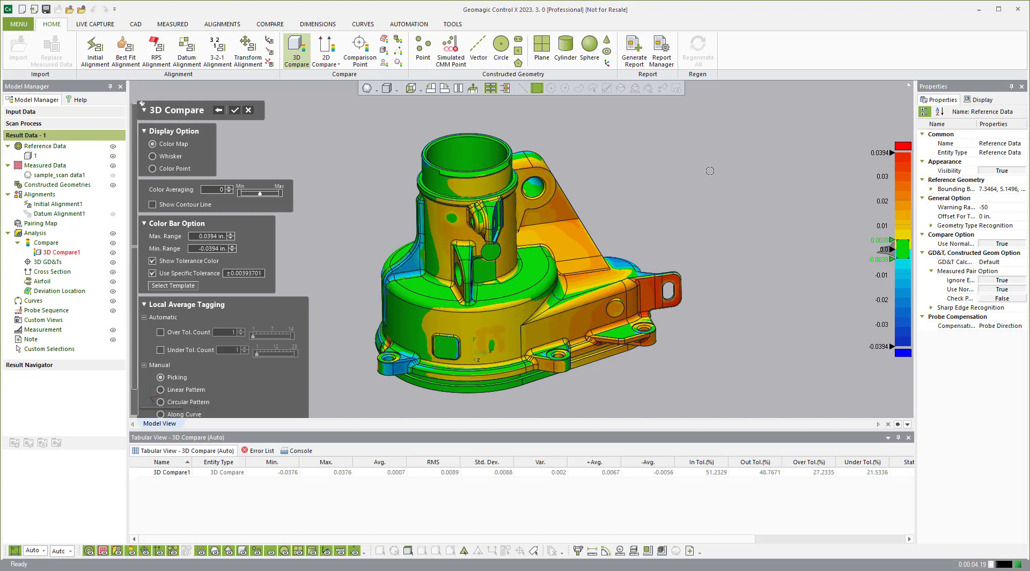
pyautogui.scroll(1, 622, 266)
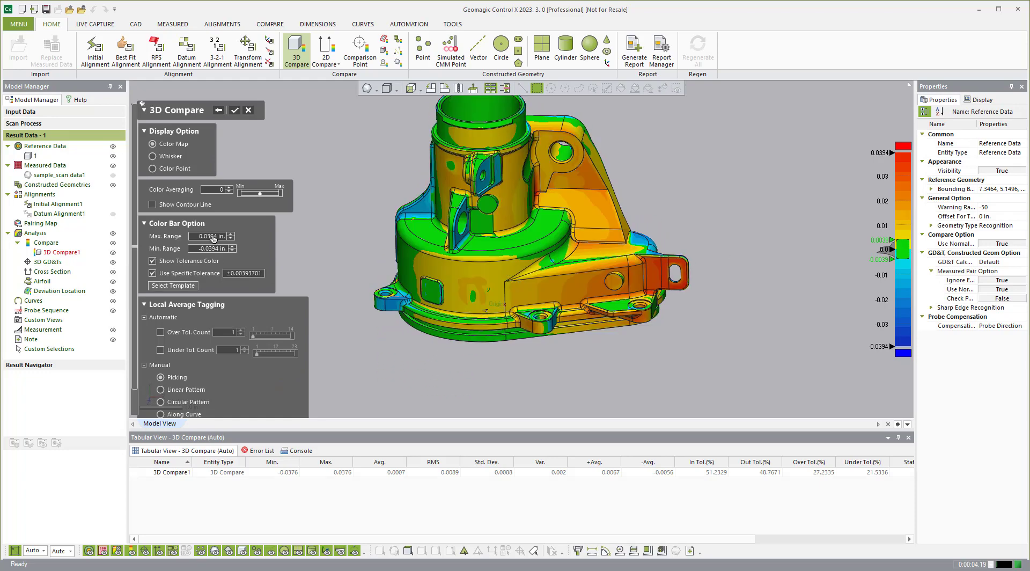
pyautogui.click(211, 235)
pyautogui.write('.04')
pyautogui.press('Return')
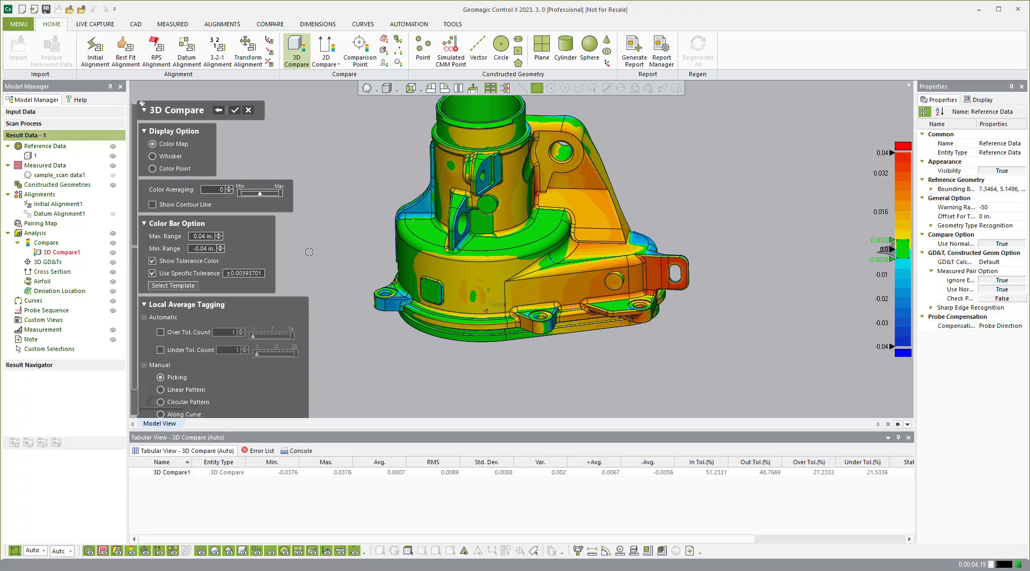
pyautogui.click(242, 273)
pyautogui.write('.005')
pyautogui.press('Return')
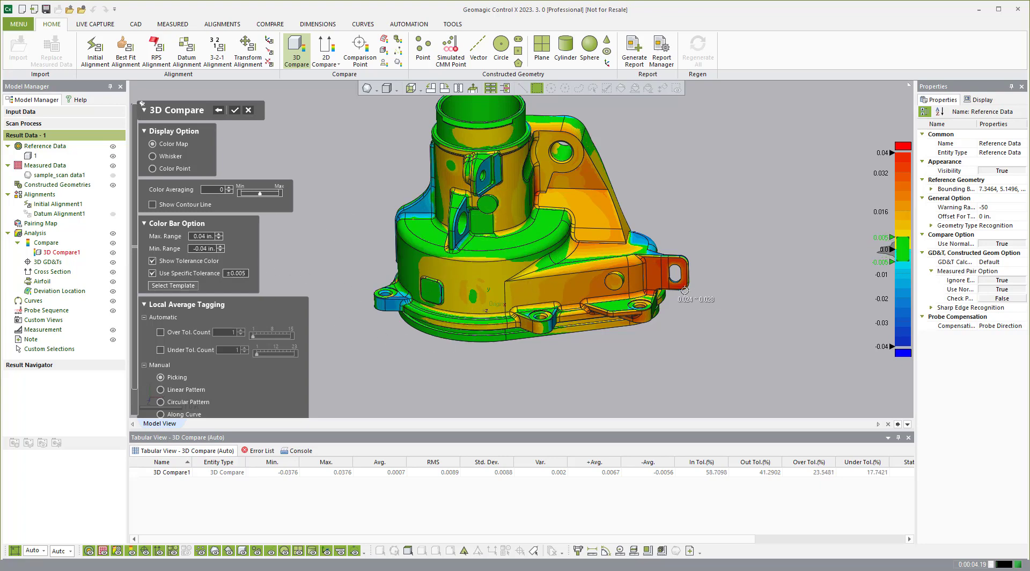
pyautogui.moveTo(783, 217)
pyautogui.mouseDown(button='right')
pyautogui.moveTo(528, 196)
pyautogui.moveTo(430, 120)
pyautogui.mouseUp(button='right')
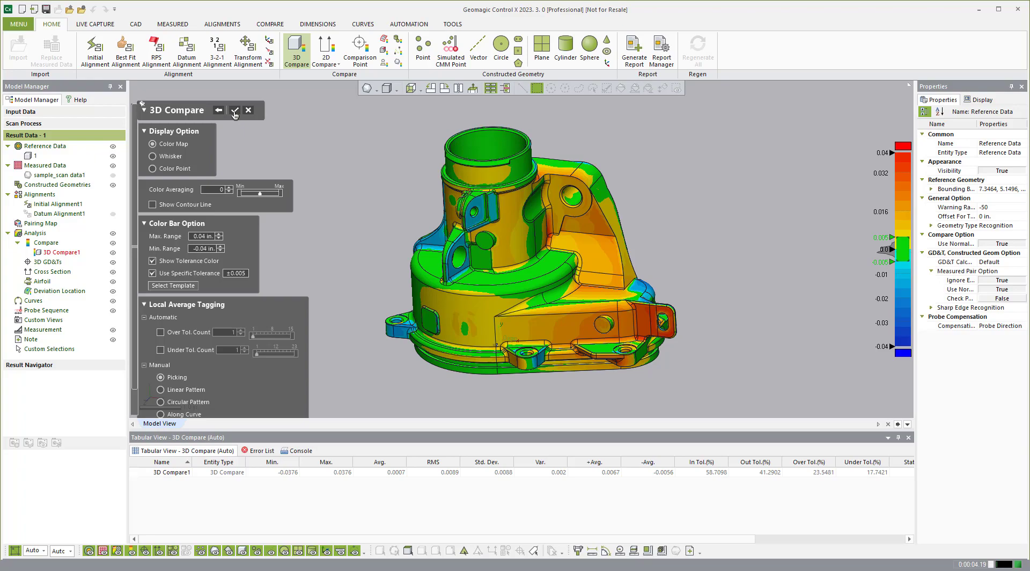
# Close 3D Compare and set the default length measure unit to mm in Preferences
pyautogui.click(235, 110)
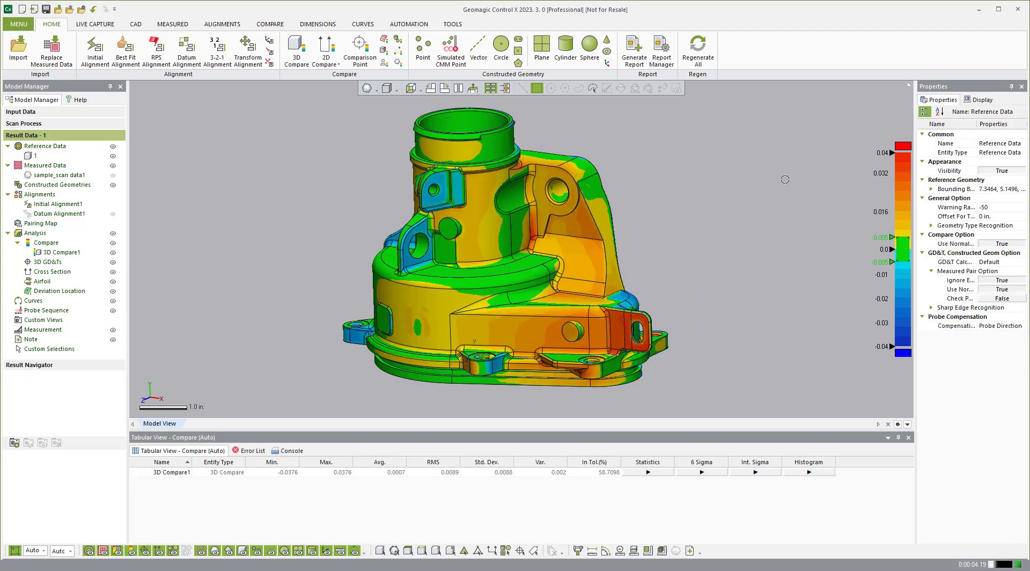
pyautogui.click(19, 24)
pyautogui.click(26, 38)
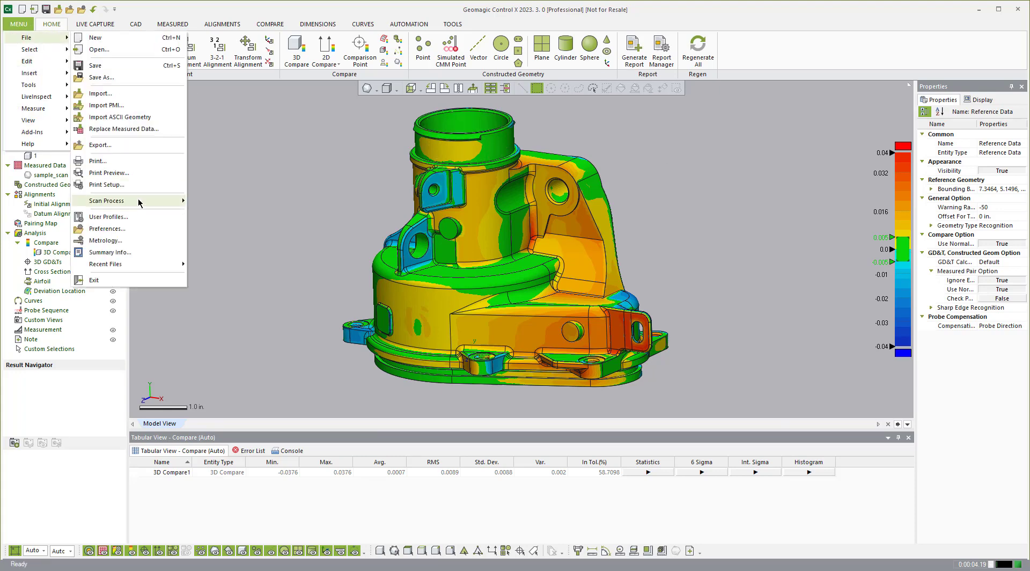
pyautogui.click(135, 232)
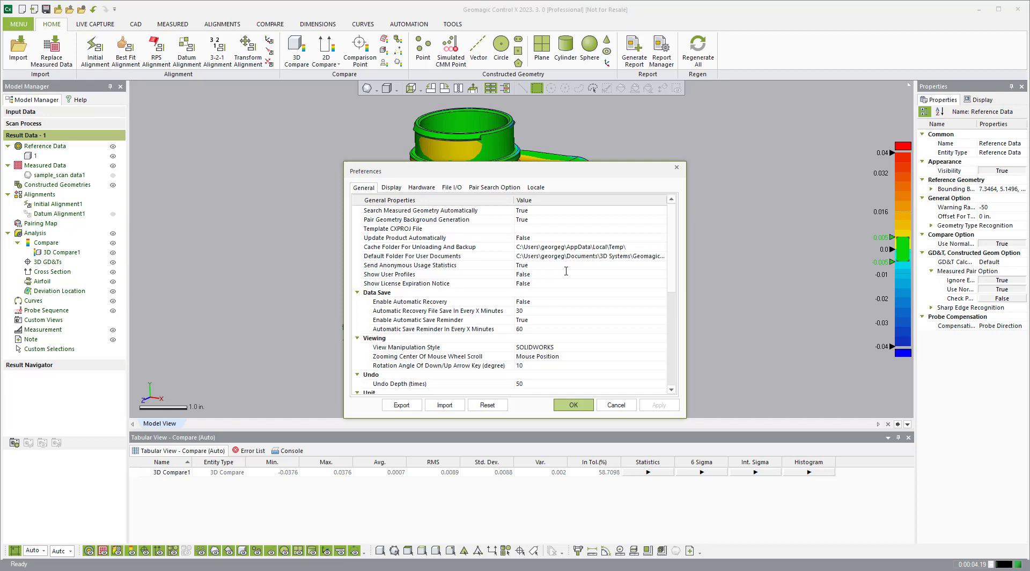
pyautogui.scroll(-3, 624, 330)
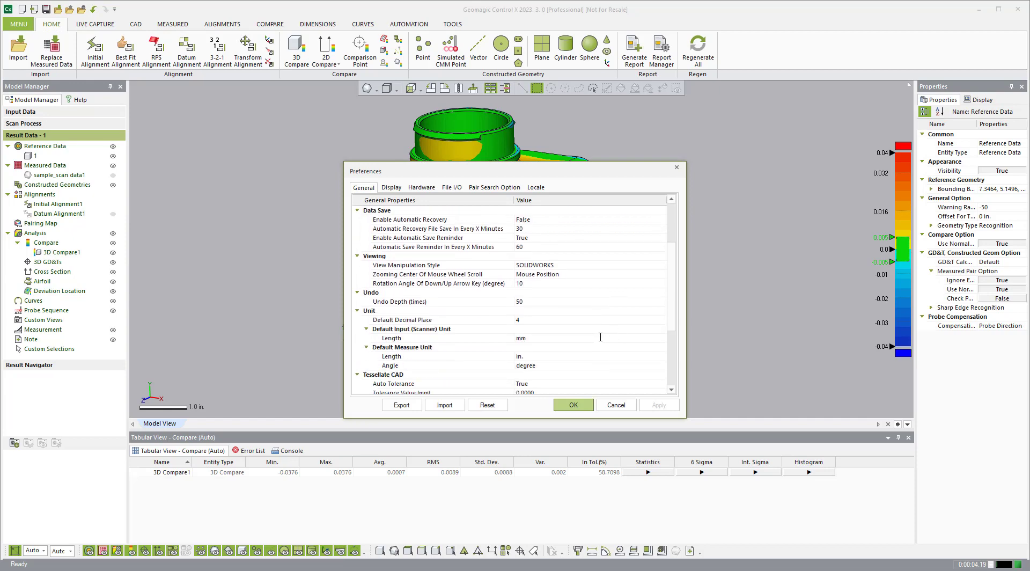
pyautogui.click(568, 358)
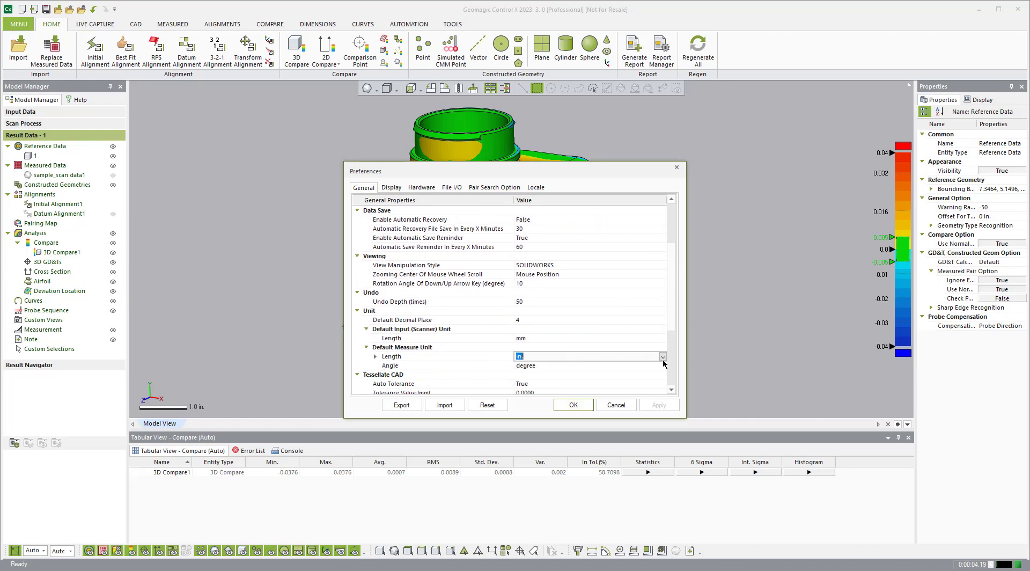
pyautogui.click(662, 357)
pyautogui.click(622, 365)
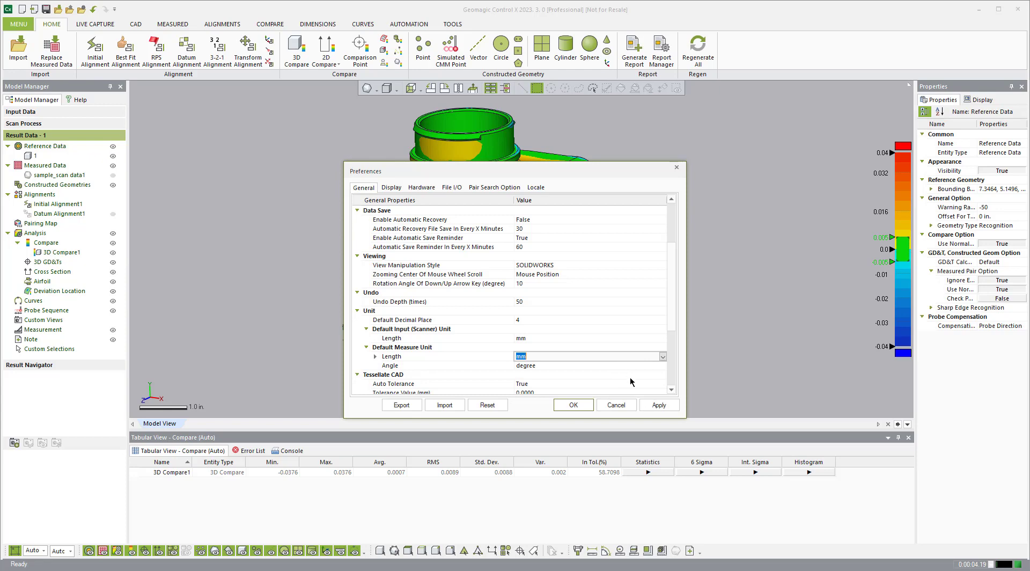
pyautogui.click(660, 405)
pyautogui.click(577, 405)
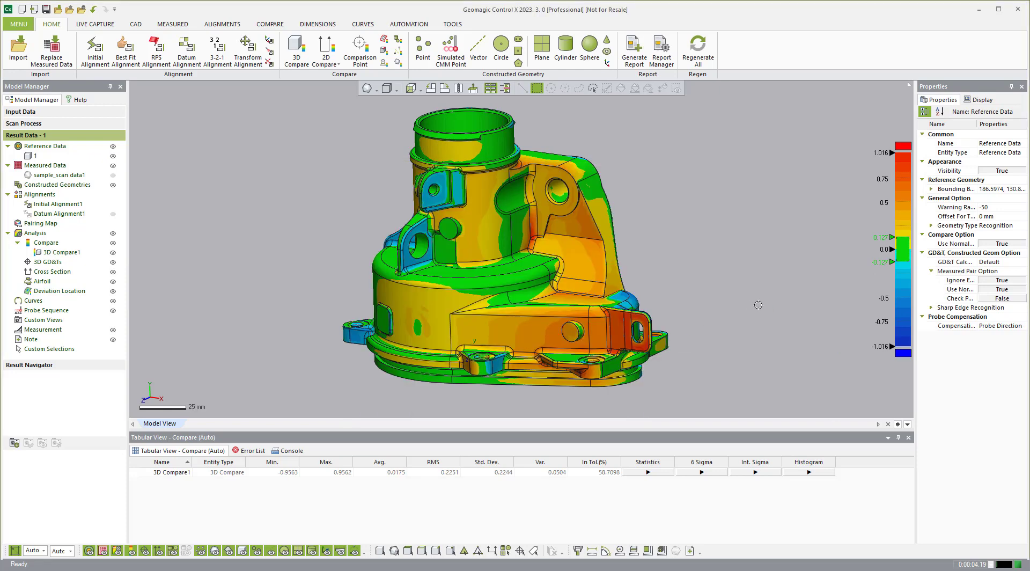
# Show only 3D Compare1 in the view
pyautogui.moveTo(550, 185)
pyautogui.mouseDown(button='right')
pyautogui.moveTo(558, 192)
pyautogui.moveTo(544, 188)
pyautogui.mouseUp(button='right')
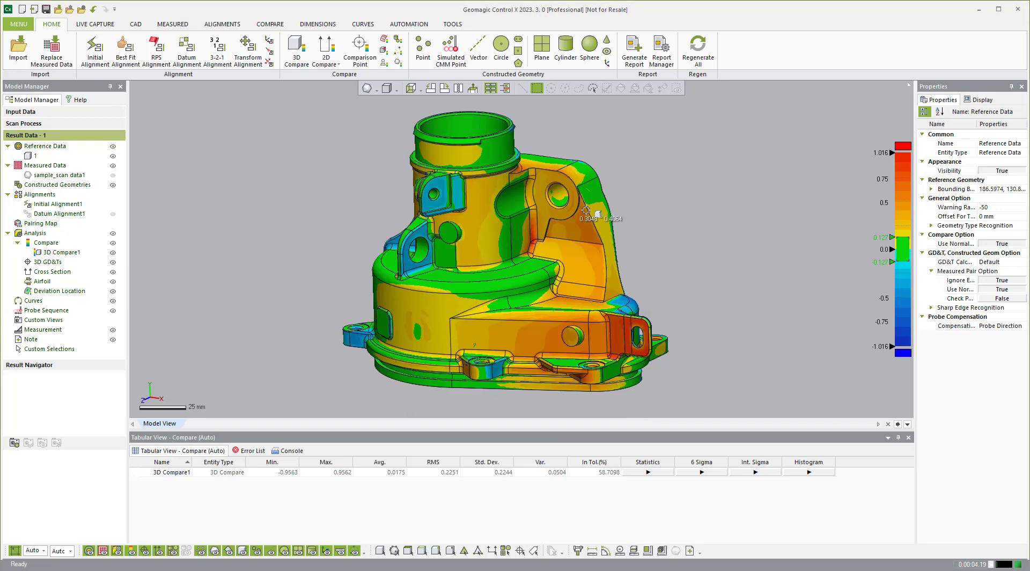
pyautogui.doubleClick(61, 253)
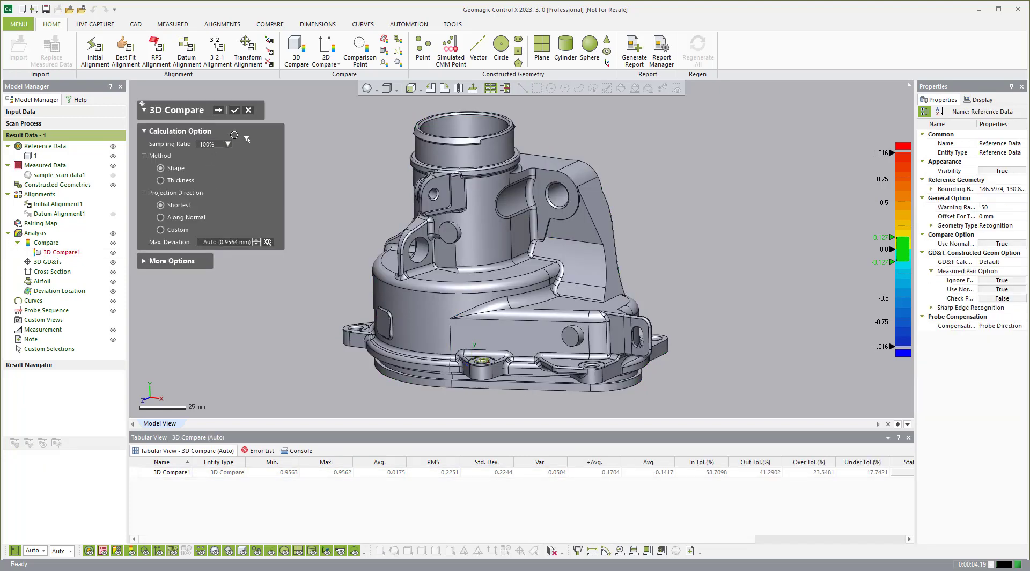
pyautogui.click(249, 110)
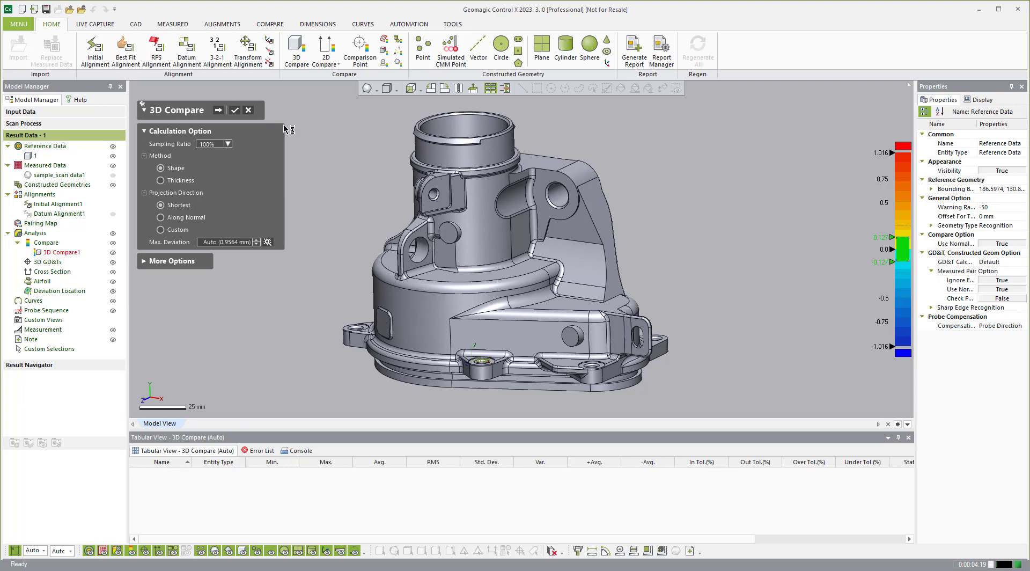
pyautogui.rightClick(52, 255)
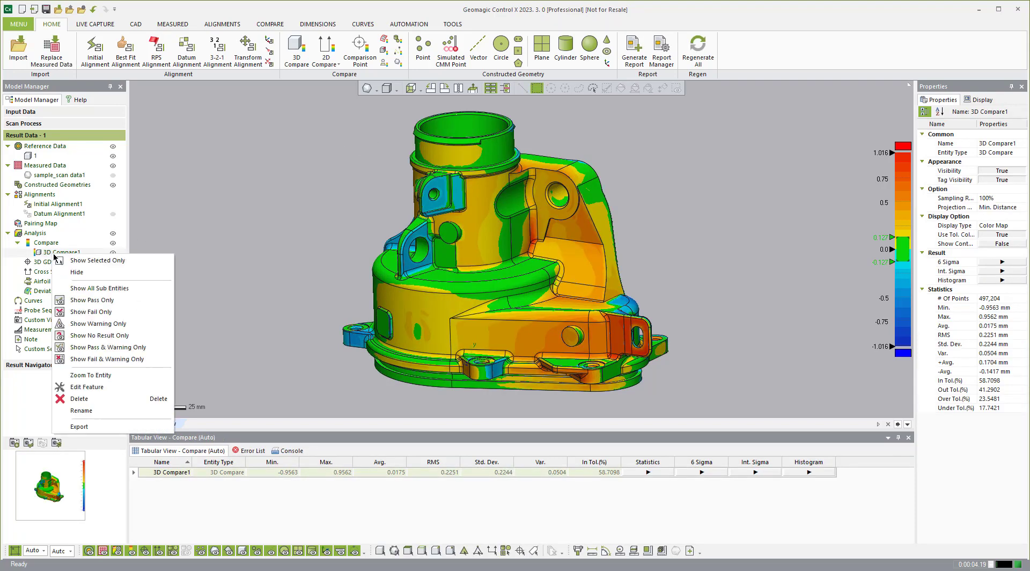
pyautogui.click(80, 261)
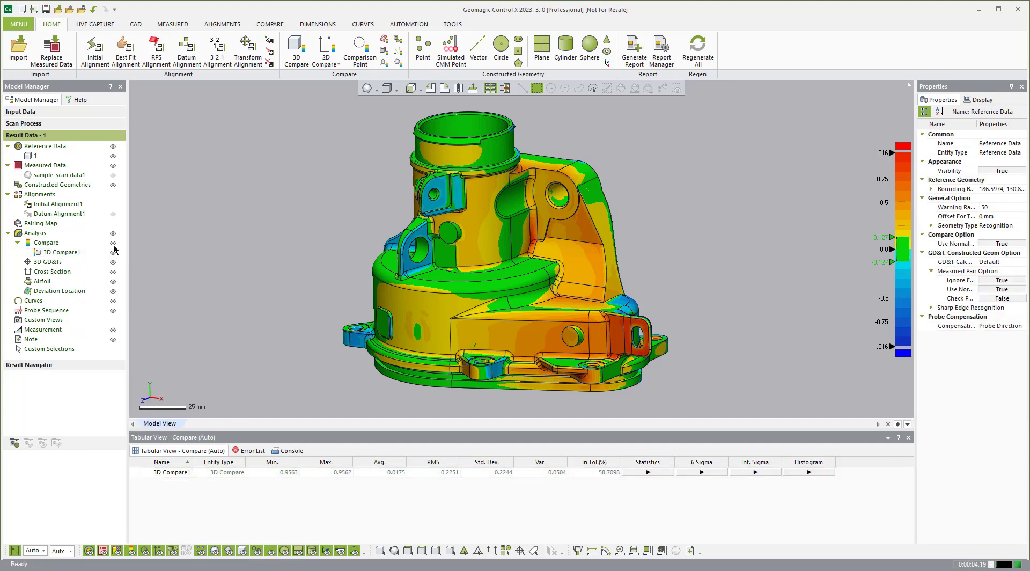
# Edit 3D Compare1 to a ±1 mm colour range and ±0.1 mm tolerance
pyautogui.doubleClick(67, 253)
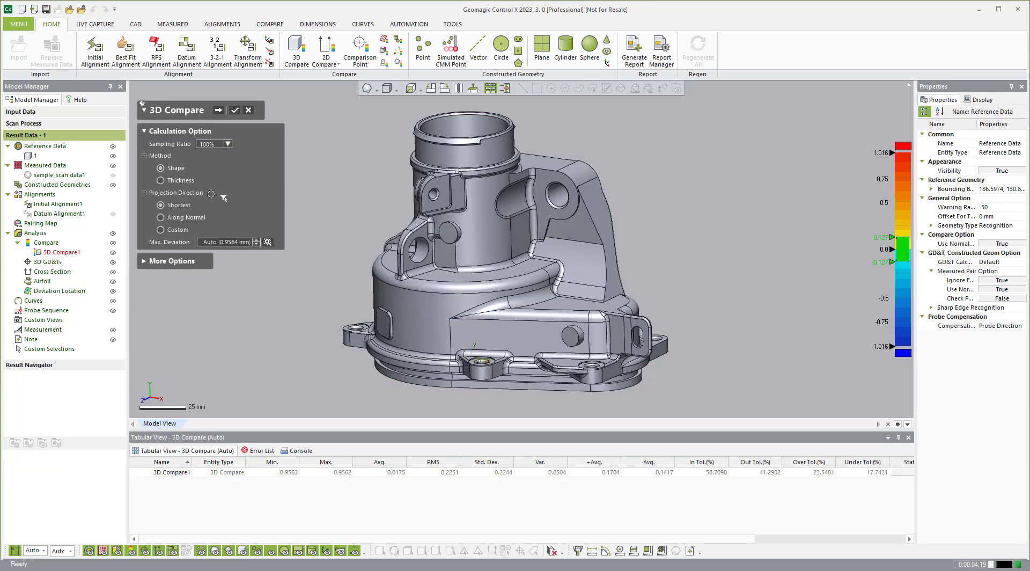
pyautogui.click(220, 110)
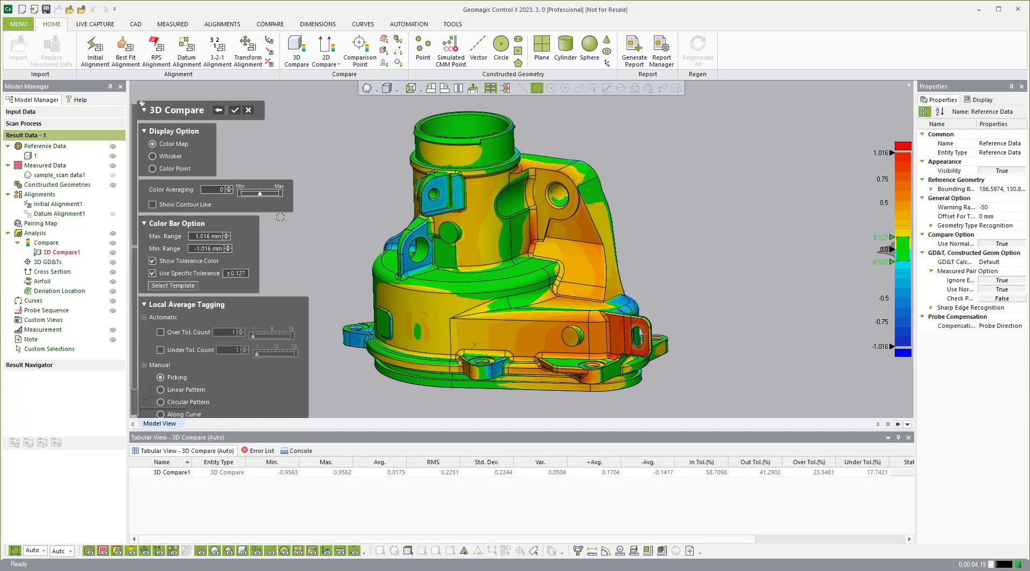
pyautogui.write('1')
pyautogui.press('Return')
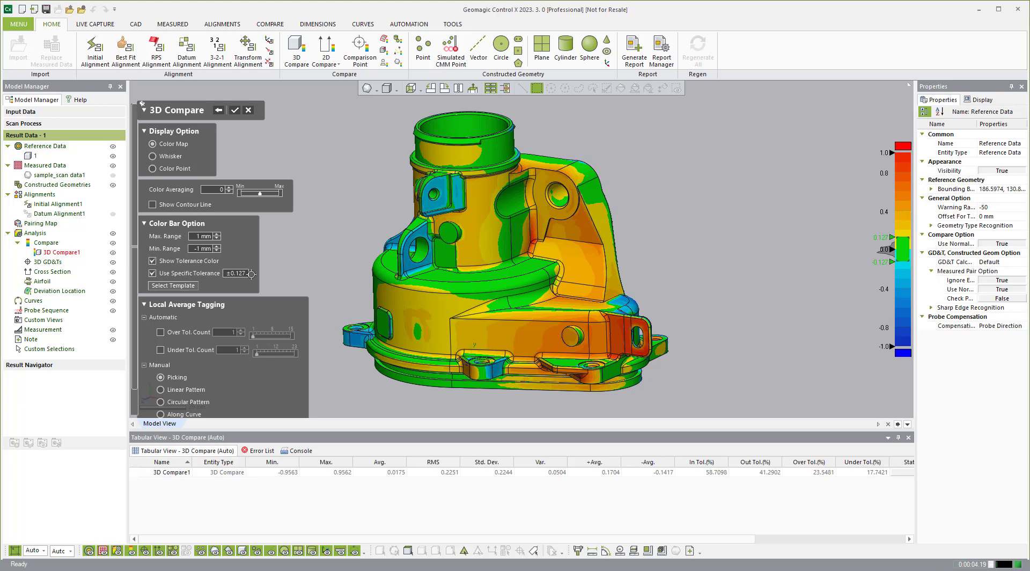
pyautogui.click(236, 274)
pyautogui.write('.1')
pyautogui.press('Return')
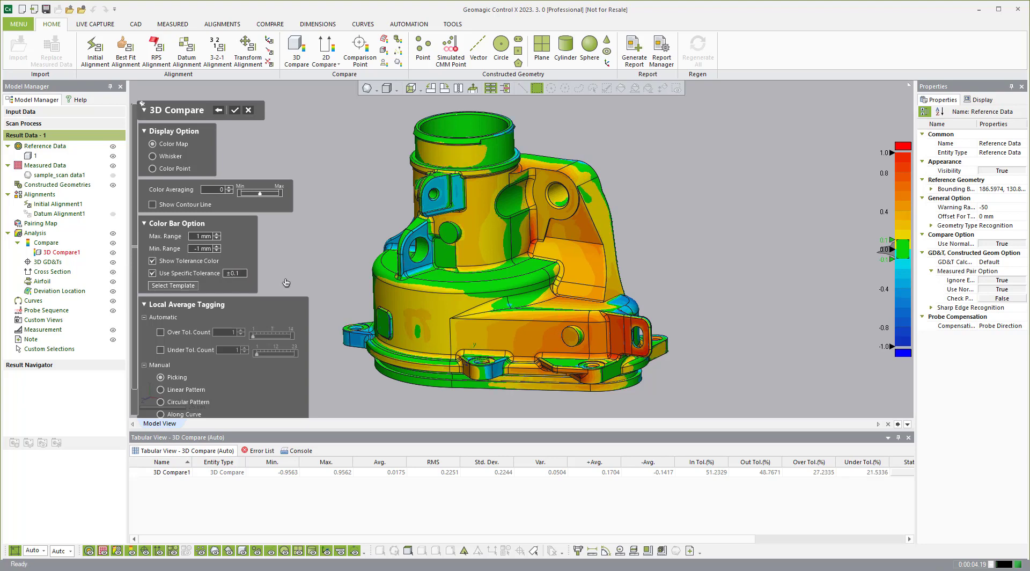
pyautogui.click(234, 111)
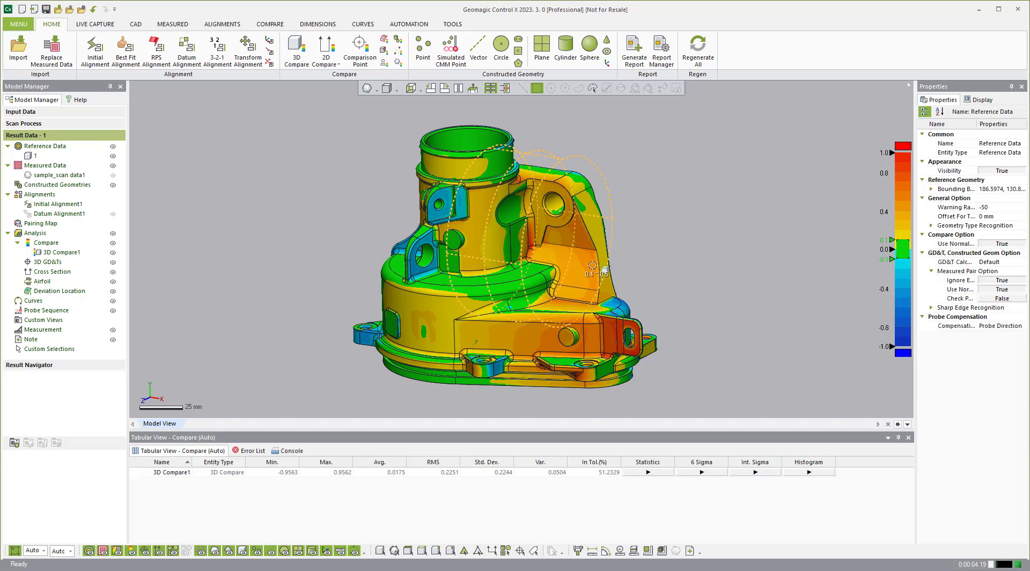
pyautogui.moveTo(777, 242); pyautogui.dragTo(589, 271, button='right')
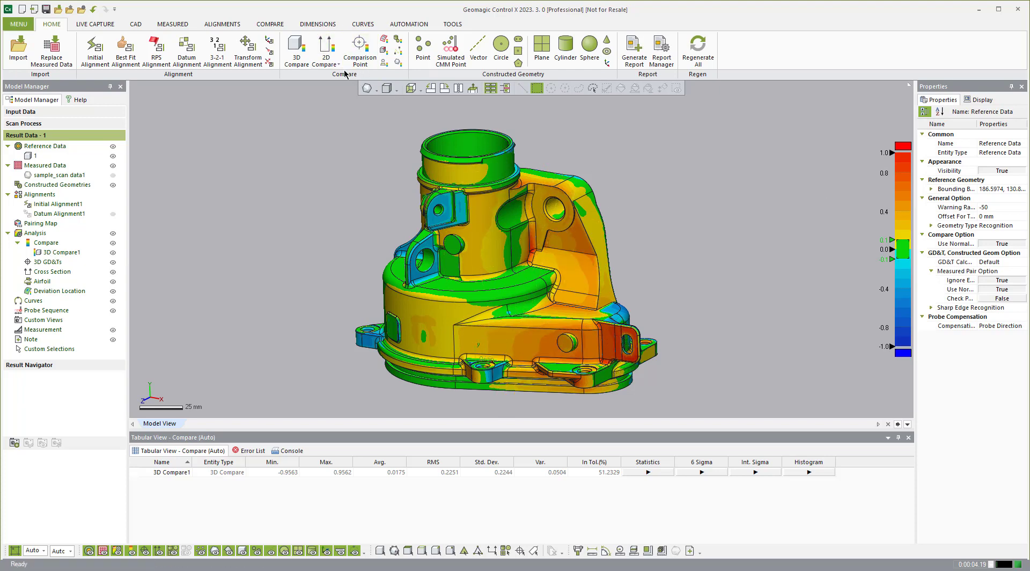
# Place comparison points on the casing with labels 0.7952, 0.4631 and 0.1835, confirming CMP1
pyautogui.click(360, 46)
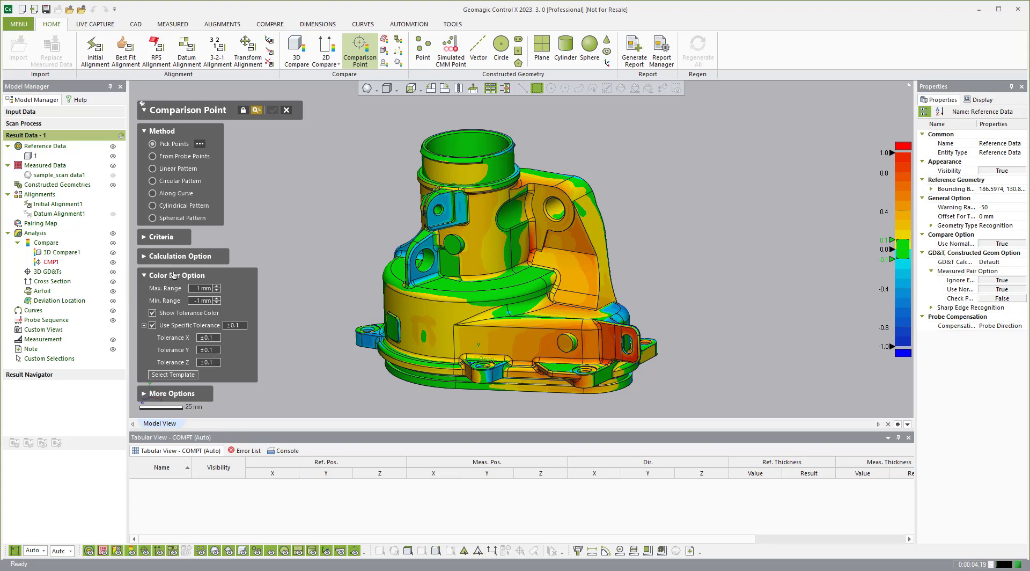
pyautogui.click(573, 239)
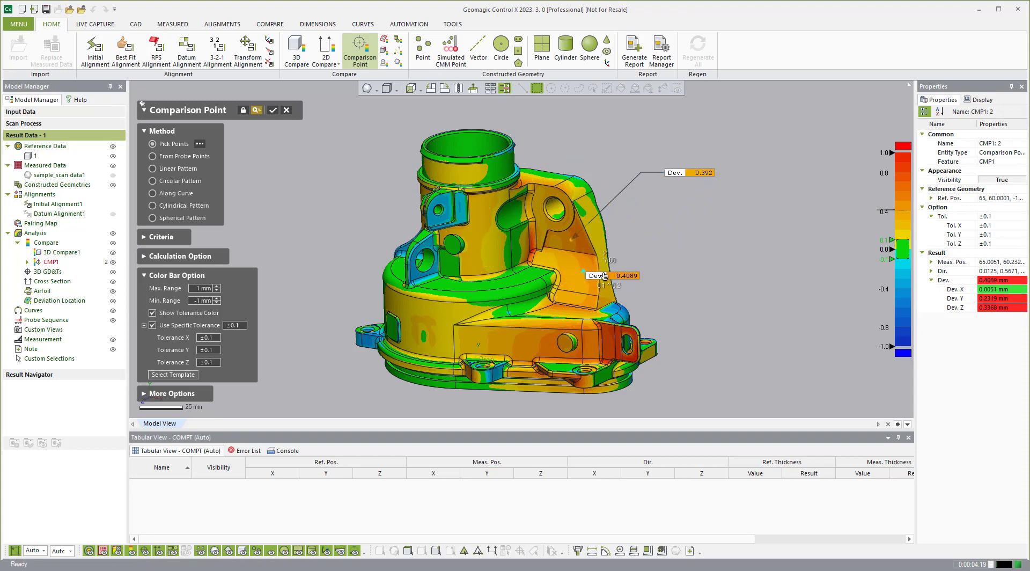
pyautogui.click(585, 269)
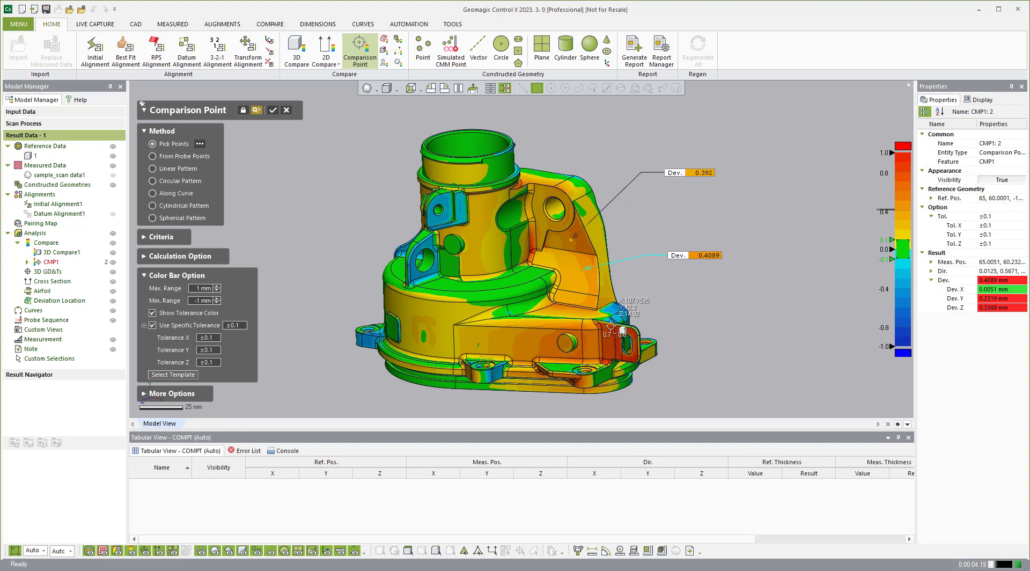
pyautogui.click(625, 335)
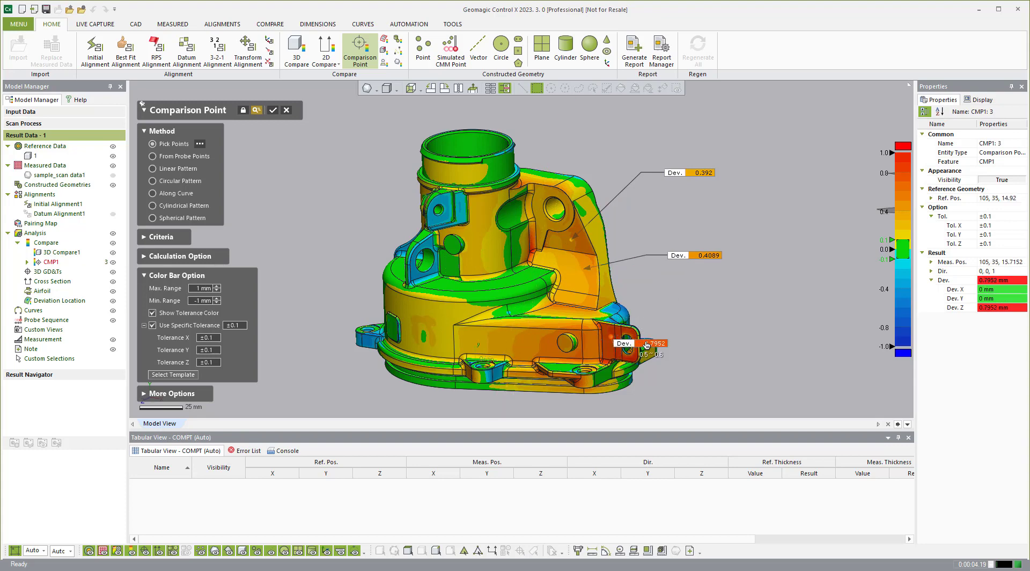
pyautogui.click(755, 329)
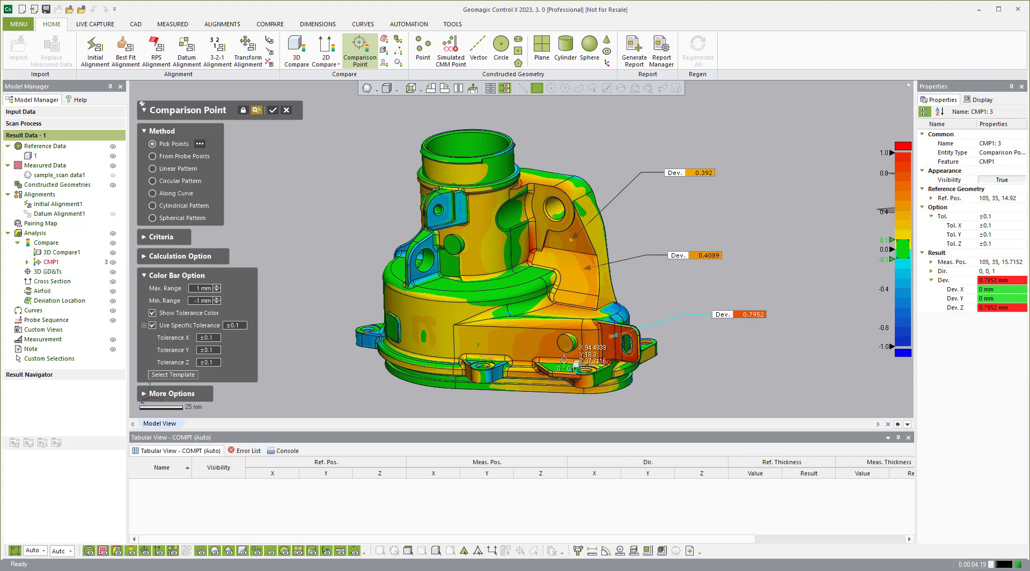
pyautogui.click(531, 342)
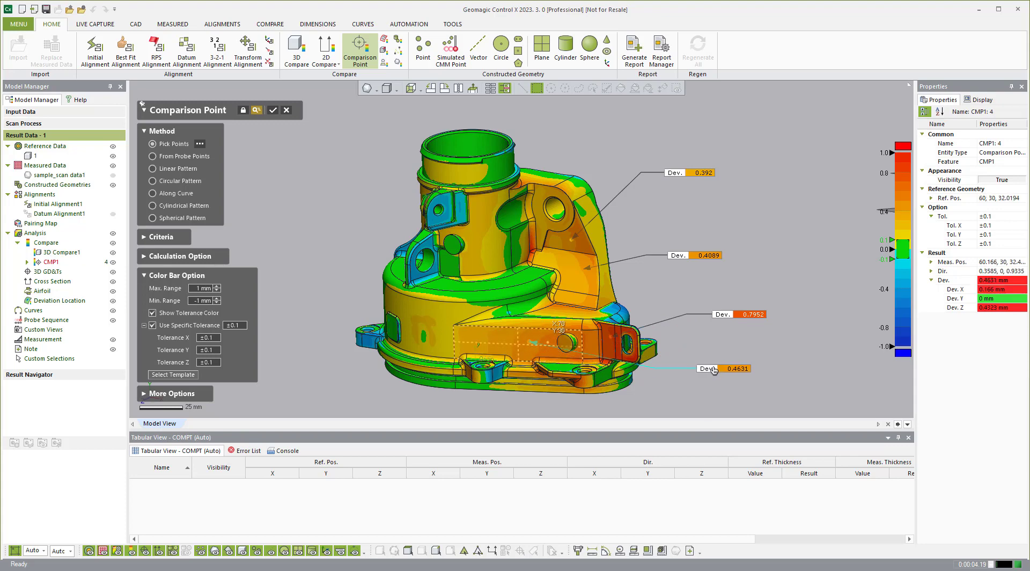
pyautogui.click(713, 370)
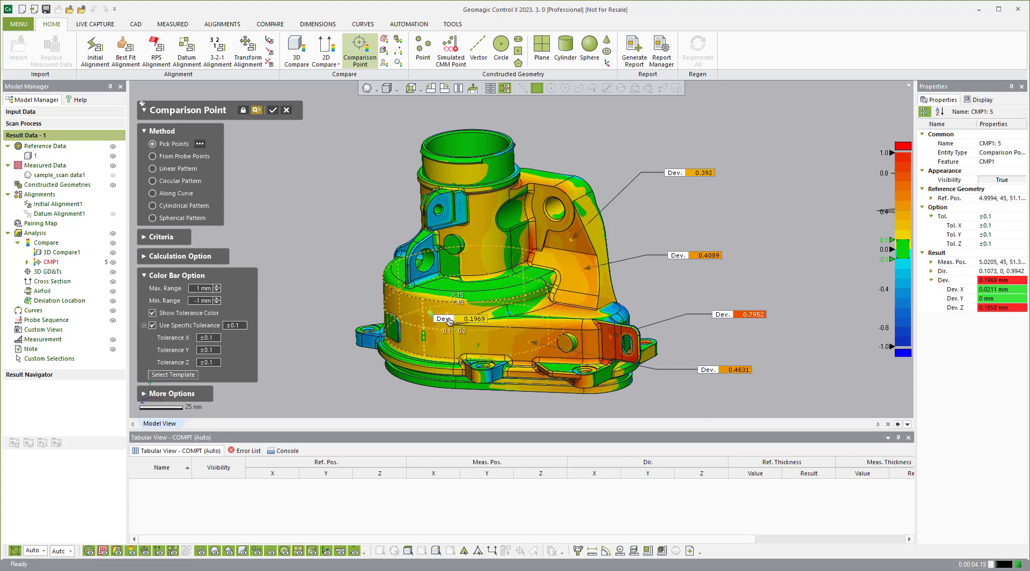
pyautogui.click(431, 313)
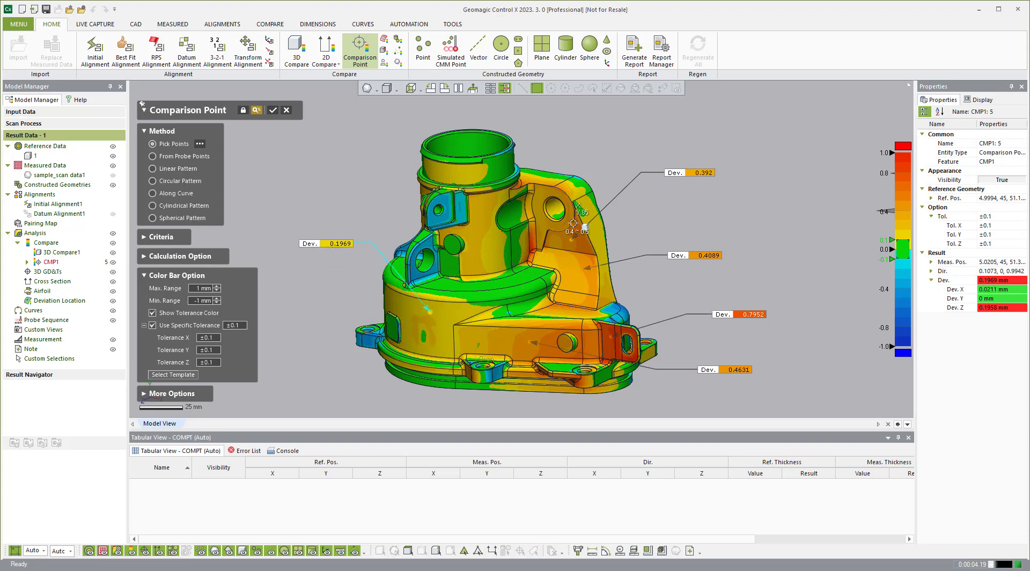
pyautogui.scroll(-1, 482, 303)
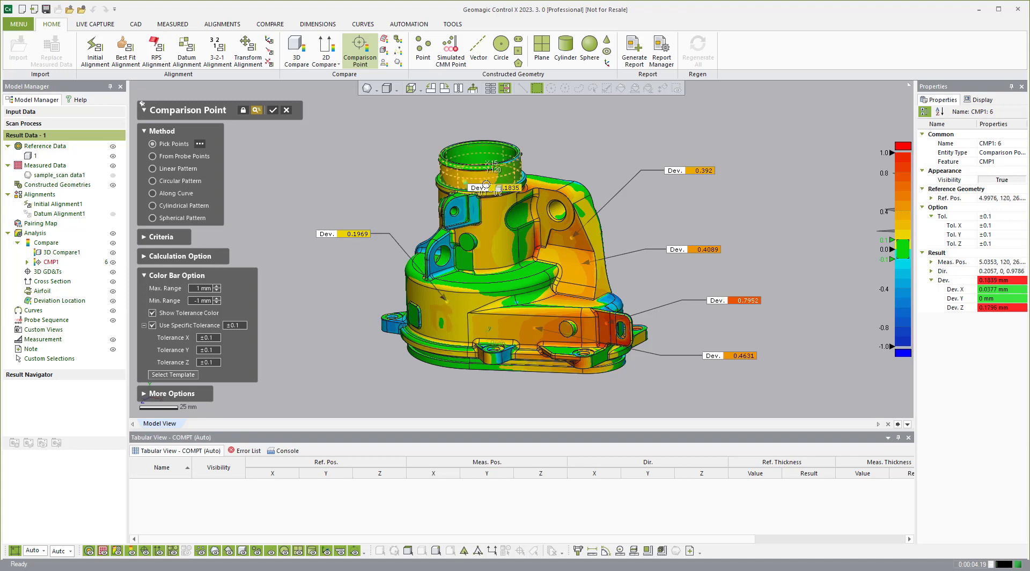
pyautogui.click(465, 181)
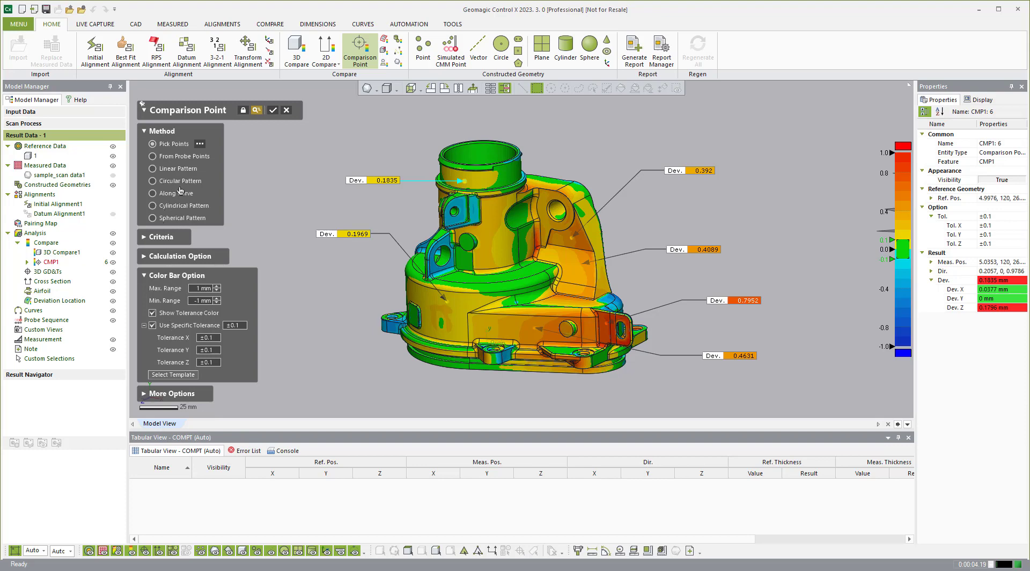
pyautogui.click(272, 110)
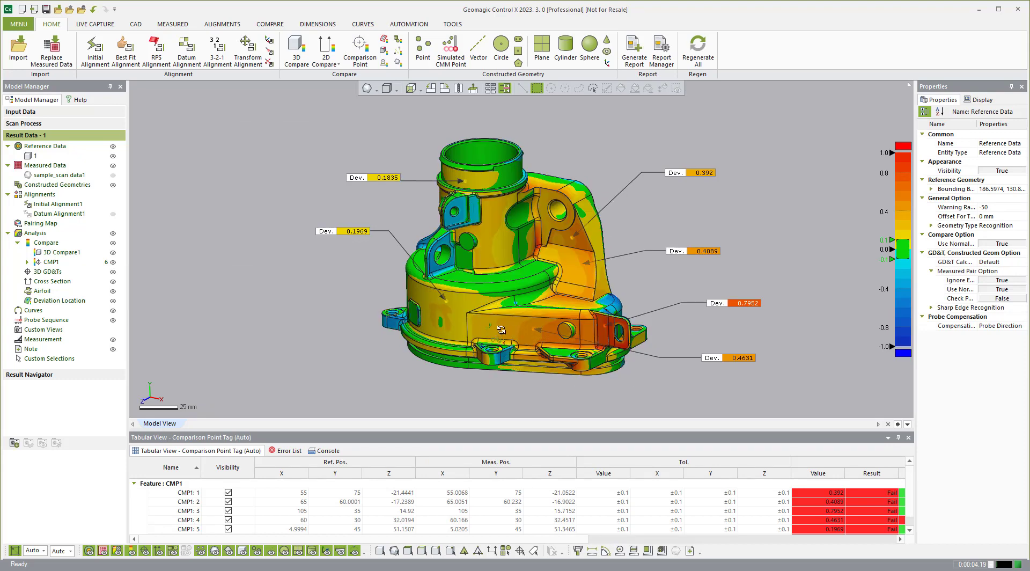
# List CMP1's comparison point deviations in the results table
pyautogui.scroll(-2, 544, 322)
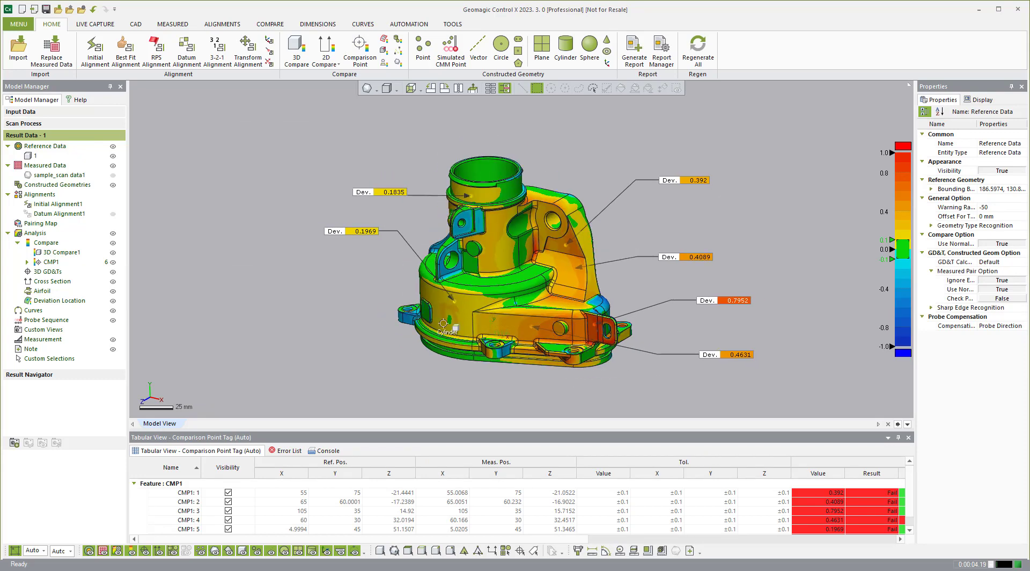
pyautogui.click(51, 261)
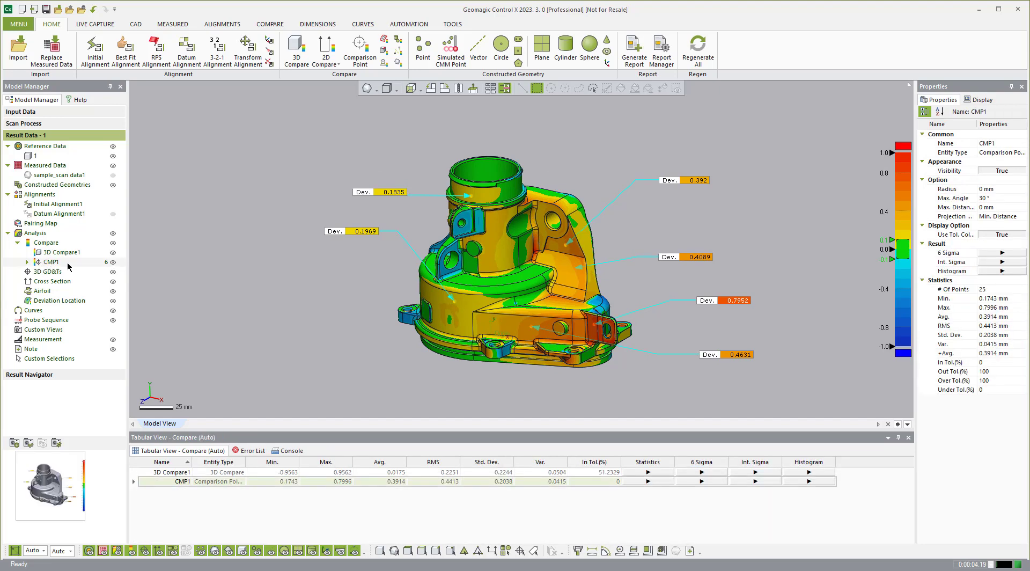
pyautogui.click(56, 443)
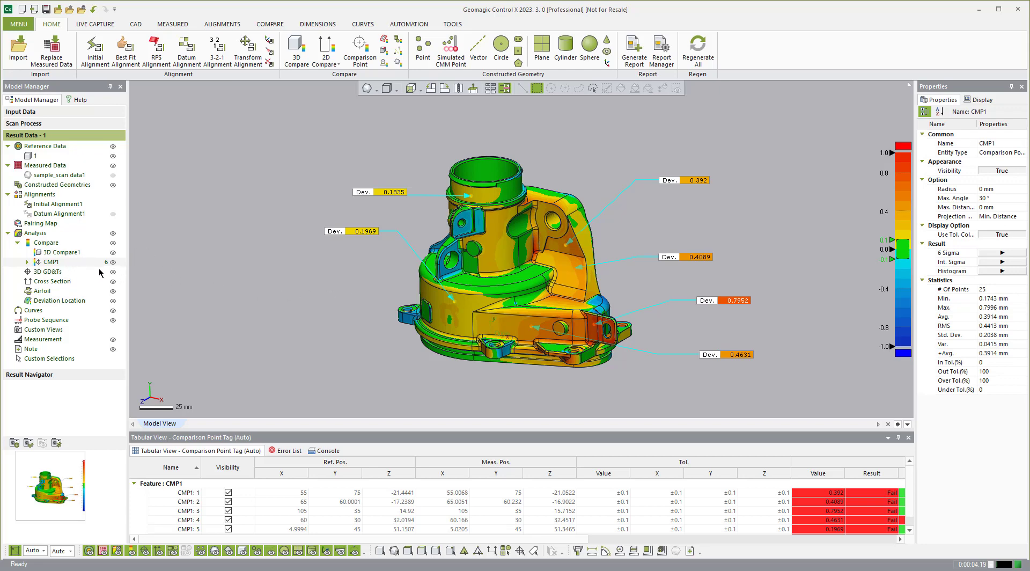
pyautogui.click(179, 284)
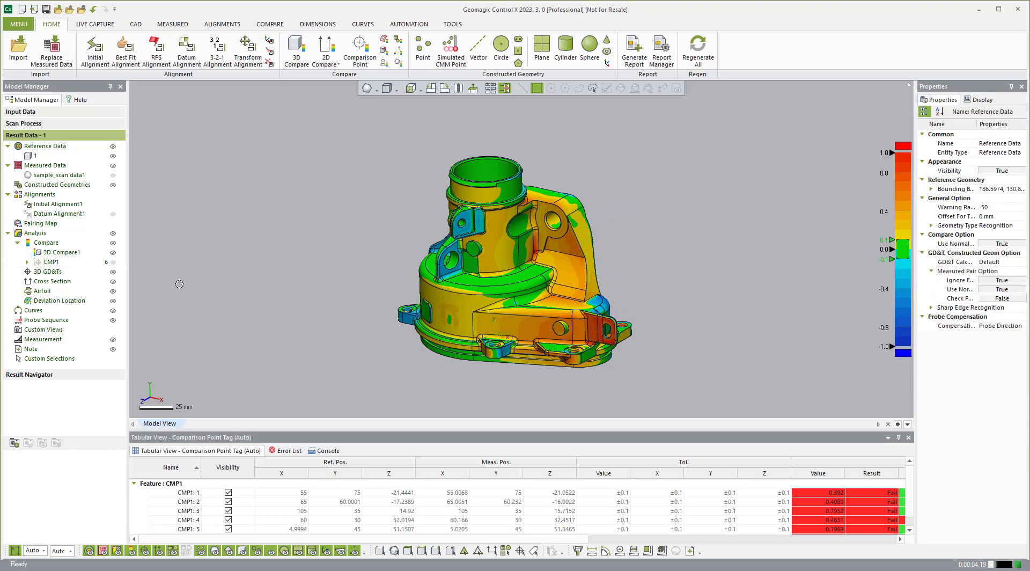
# Check 3D Compare1's statistics, then show Datum Alignment1's ΔAngle results 0.0001, 0.0277, 0.1963
pyautogui.click(58, 253)
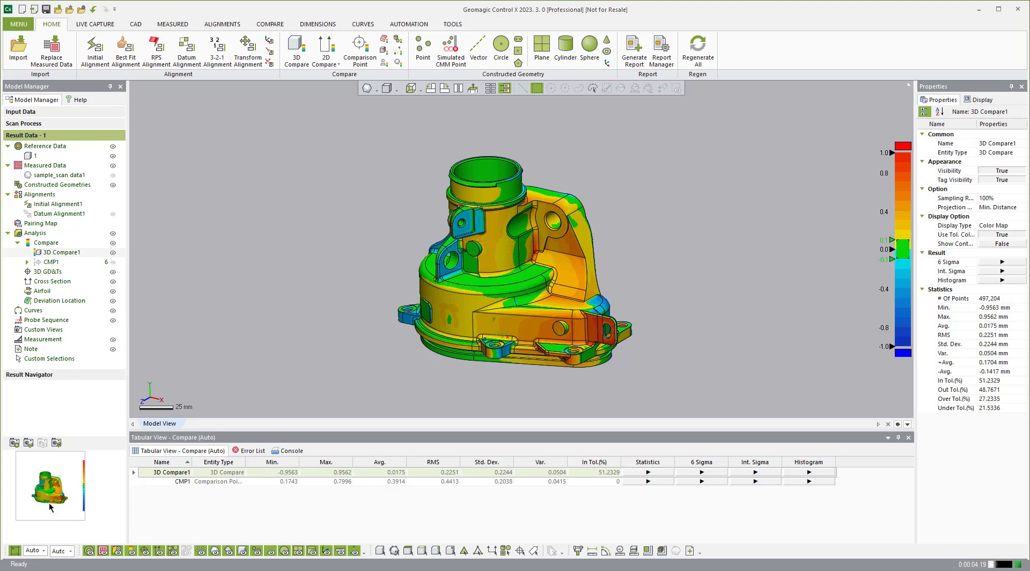
pyautogui.click(250, 251)
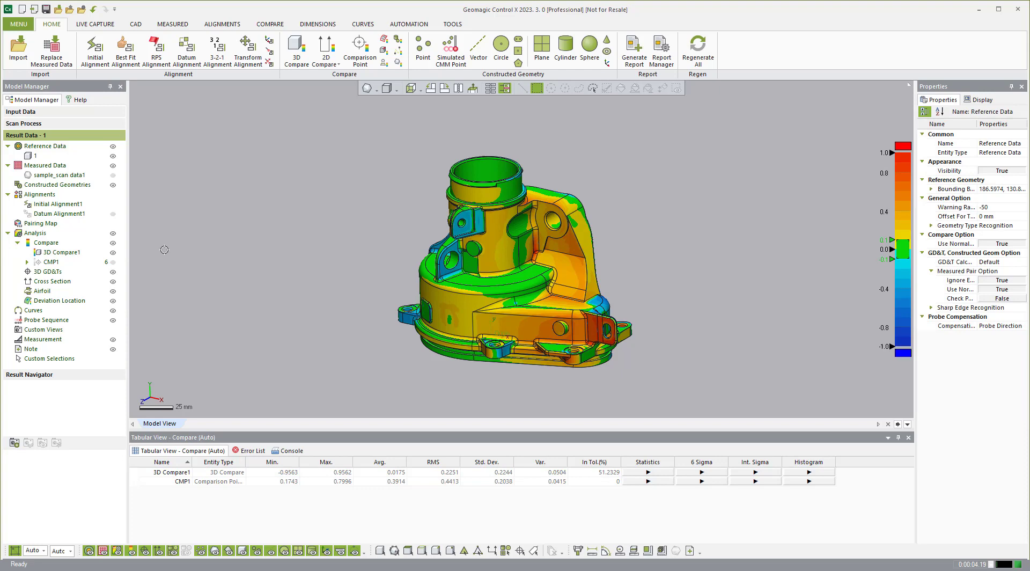
pyautogui.click(48, 215)
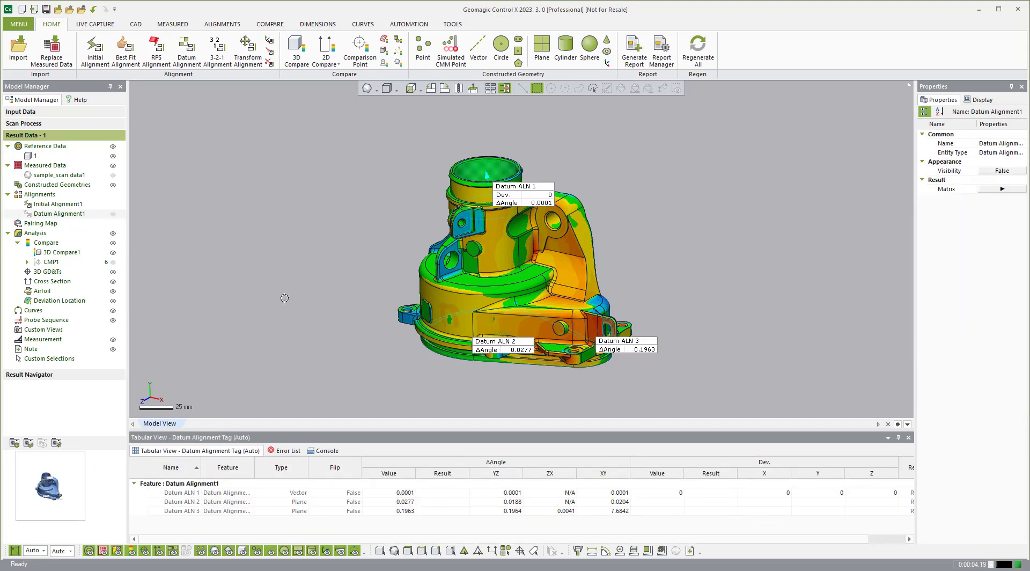
# Hide the 3D Compare1 colour map and capture the current view as the preview image
pyautogui.click(112, 252)
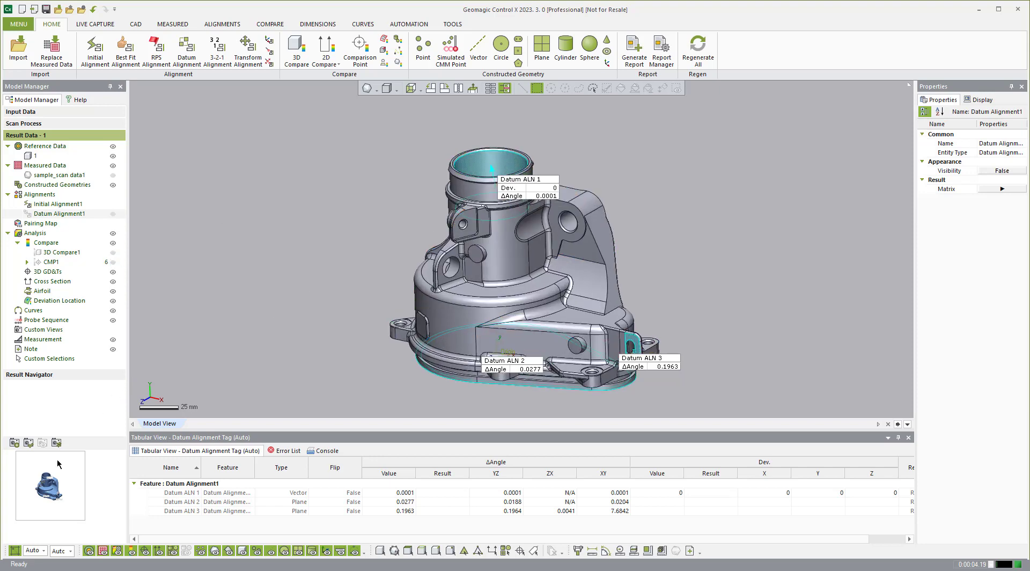
pyautogui.click(57, 442)
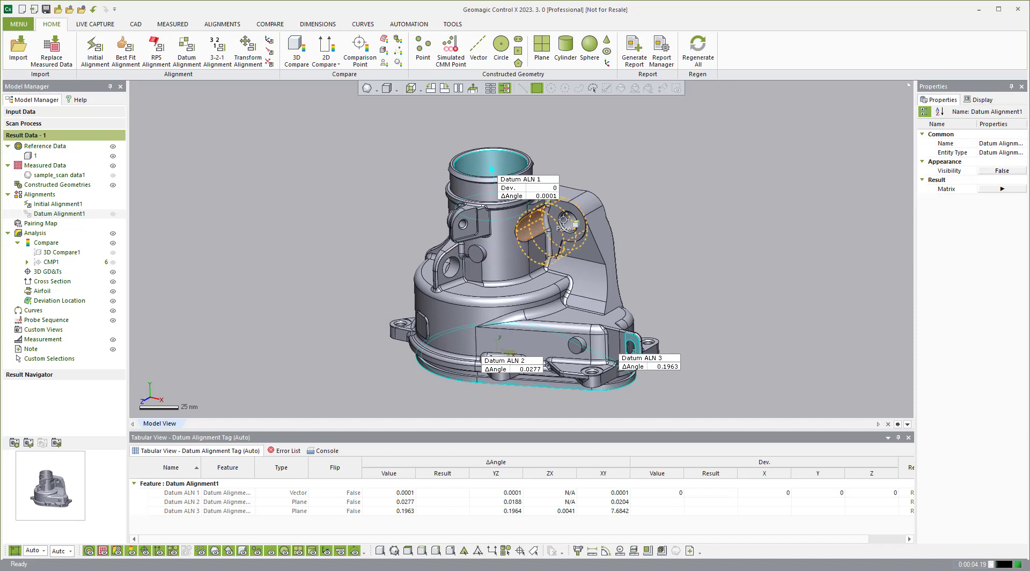
pyautogui.click(452, 155)
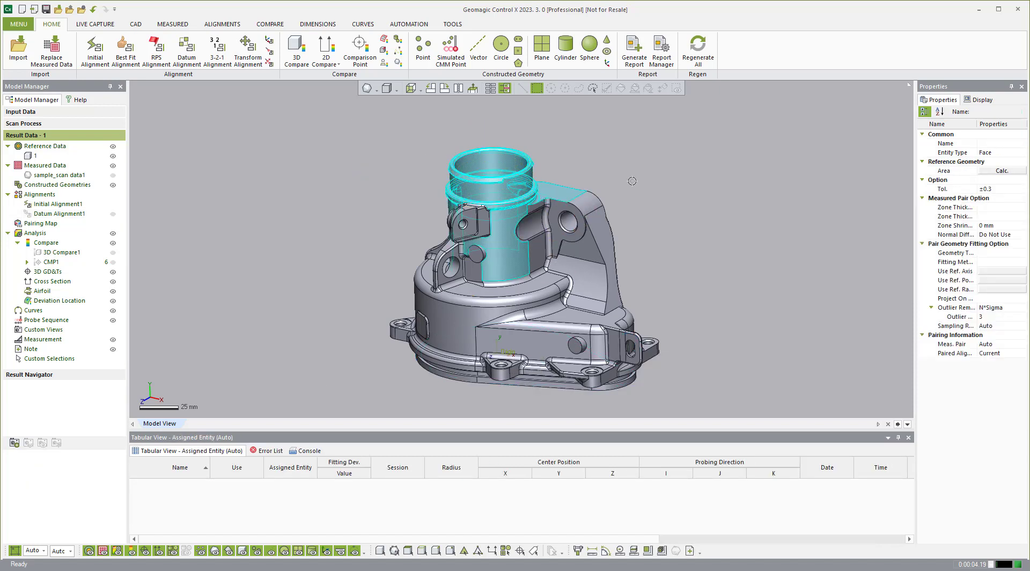
pyautogui.click(321, 191)
# Rearrange the three Datum ALN labels, then hide Datum Alignment1's labels again
pyautogui.click(112, 214)
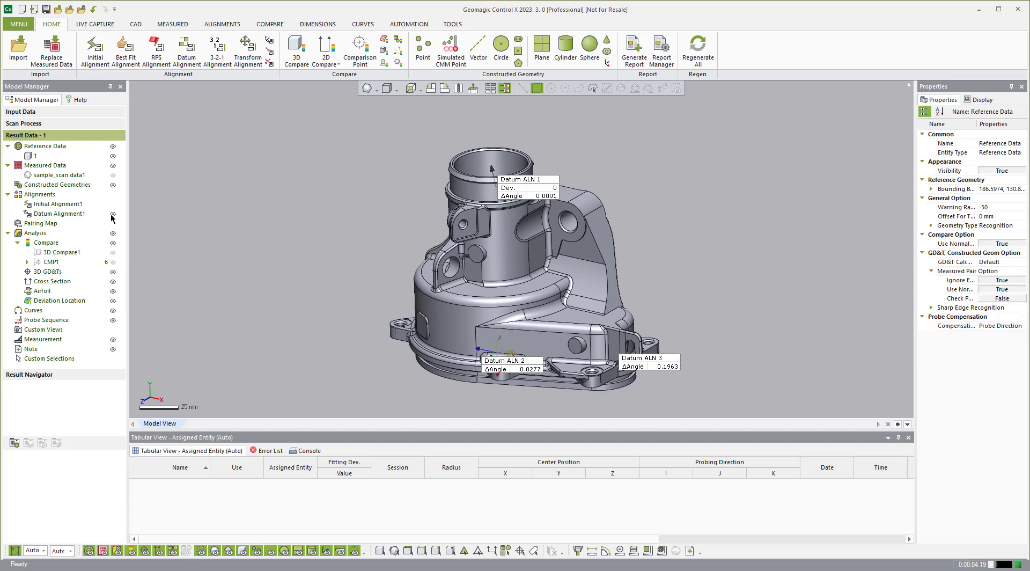
pyautogui.moveTo(373, 163); pyautogui.dragTo(353, 153)
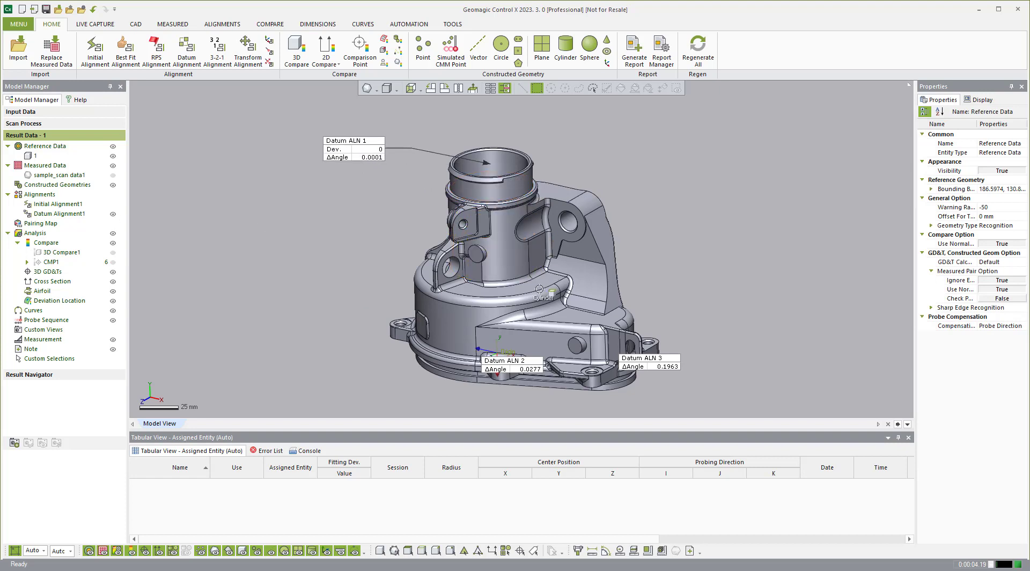
pyautogui.moveTo(671, 367); pyautogui.dragTo(739, 290)
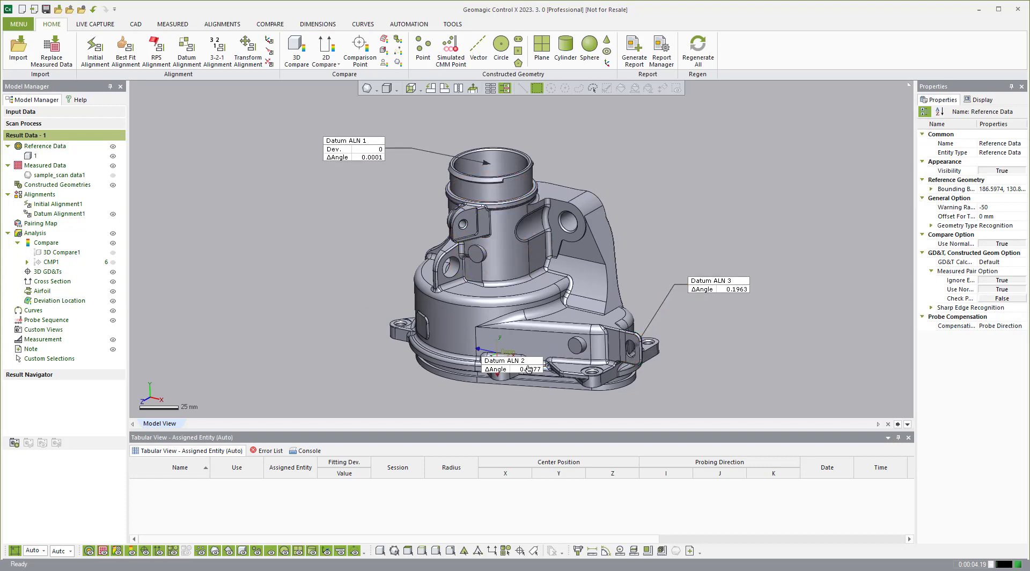
pyautogui.moveTo(513, 365); pyautogui.dragTo(328, 375)
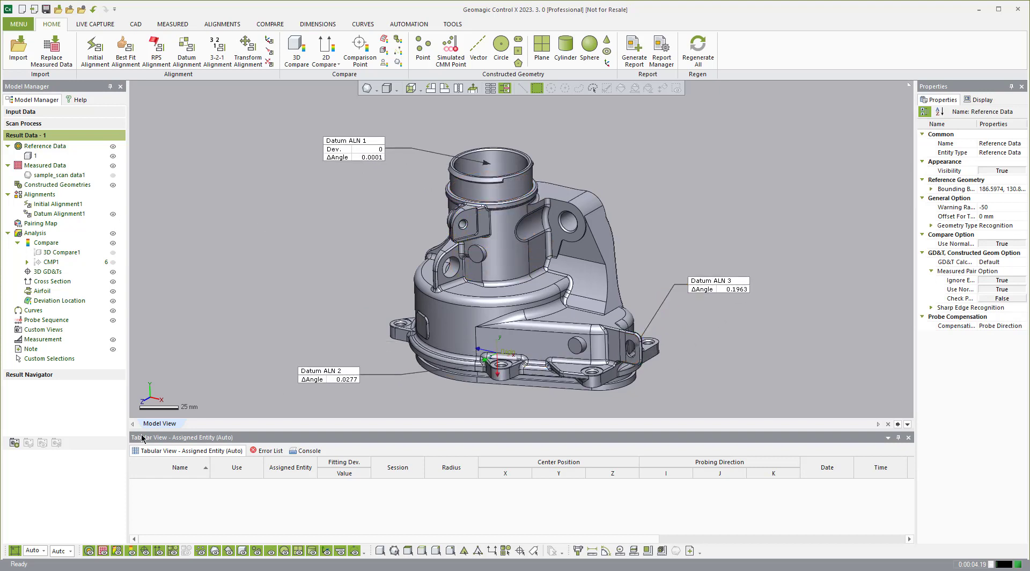
pyautogui.click(55, 214)
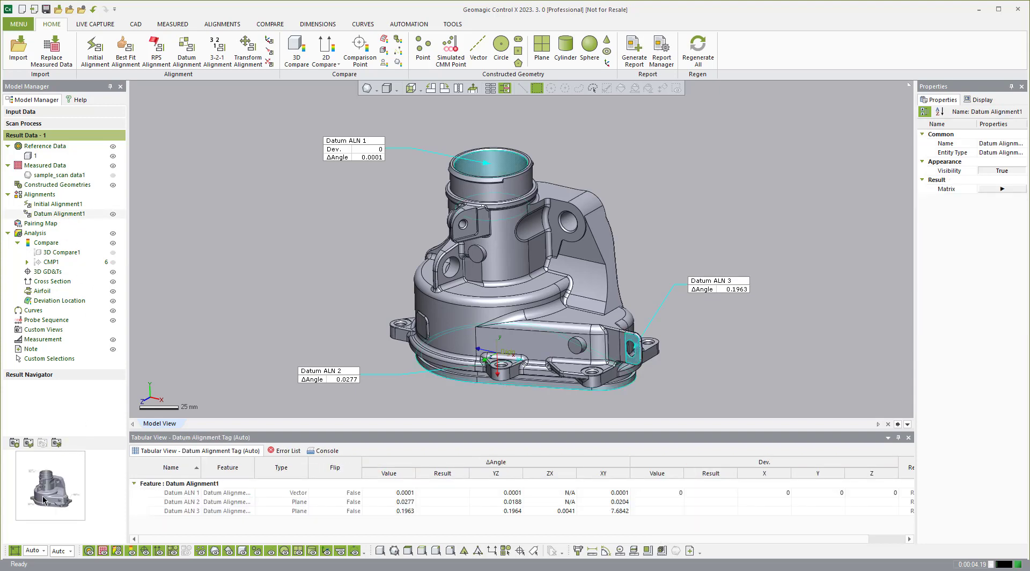
pyautogui.click(250, 248)
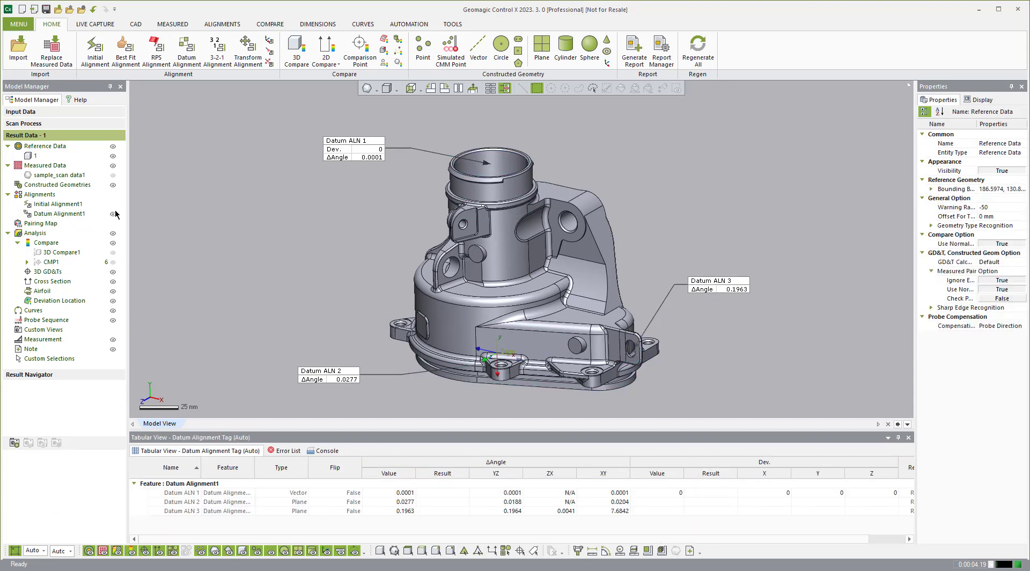
pyautogui.click(112, 214)
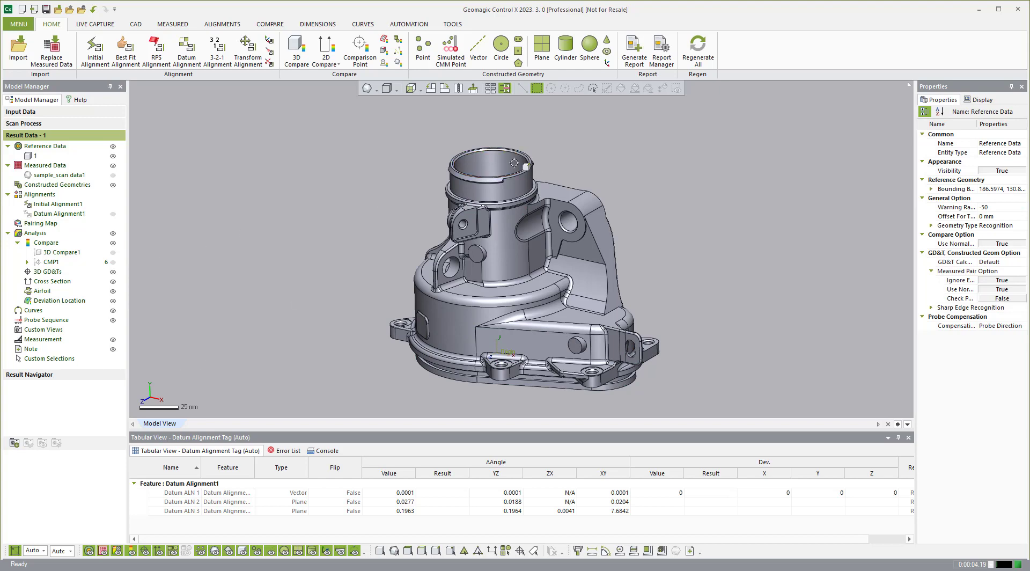
pyautogui.scroll(-1, 363, 216)
pyautogui.scroll(3, 330, 285)
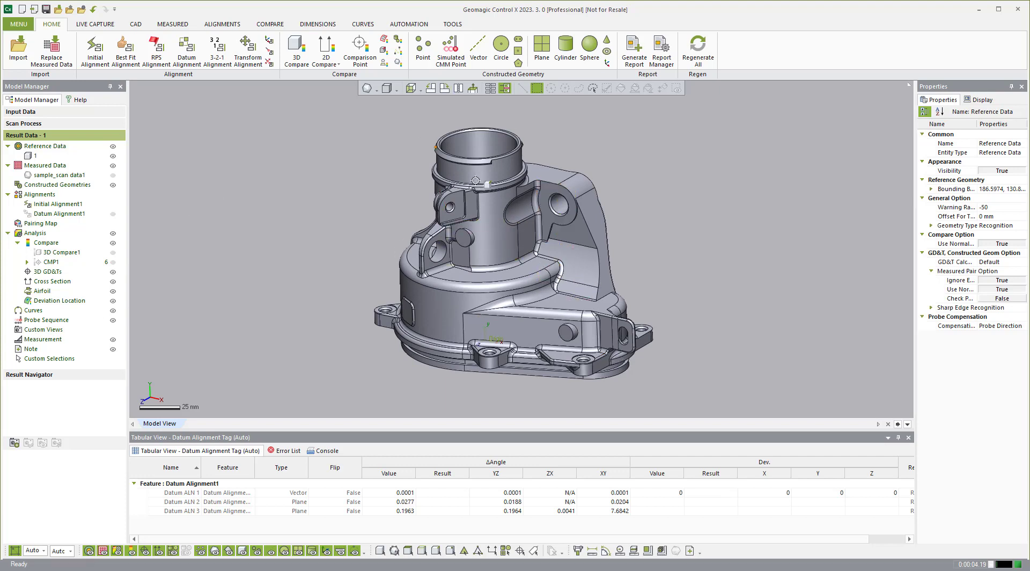
# Dimension the top bore as Ø47 ±0.15 (Radial Dim.1), measuring 47.0409 and passing
pyautogui.click(309, 24)
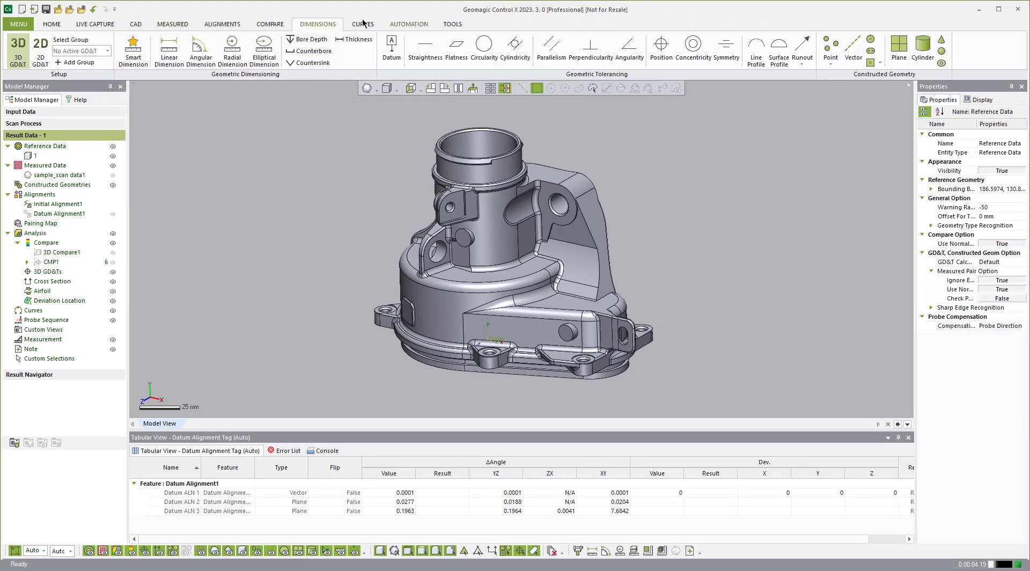
pyautogui.click(124, 59)
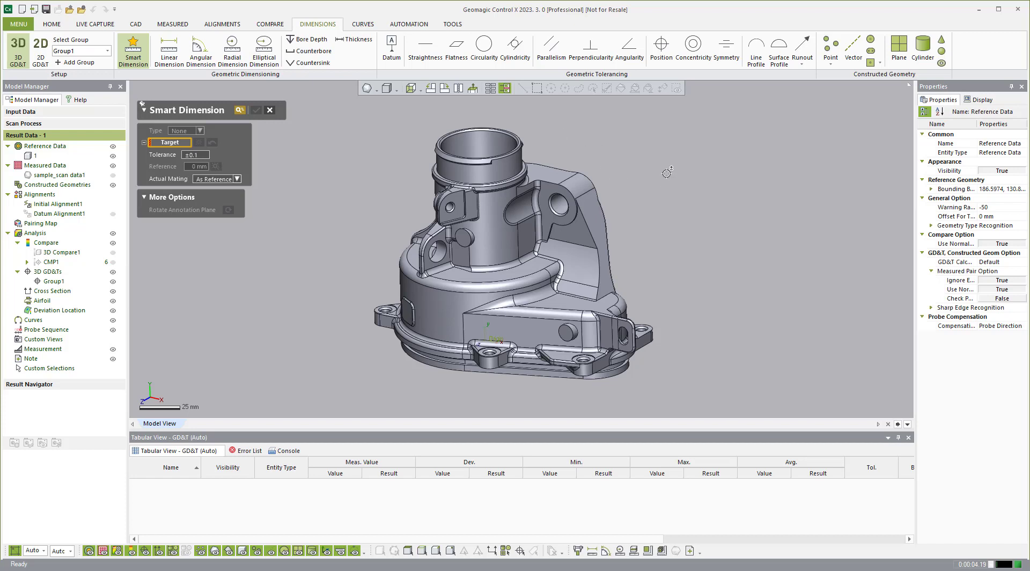
pyautogui.click(478, 147)
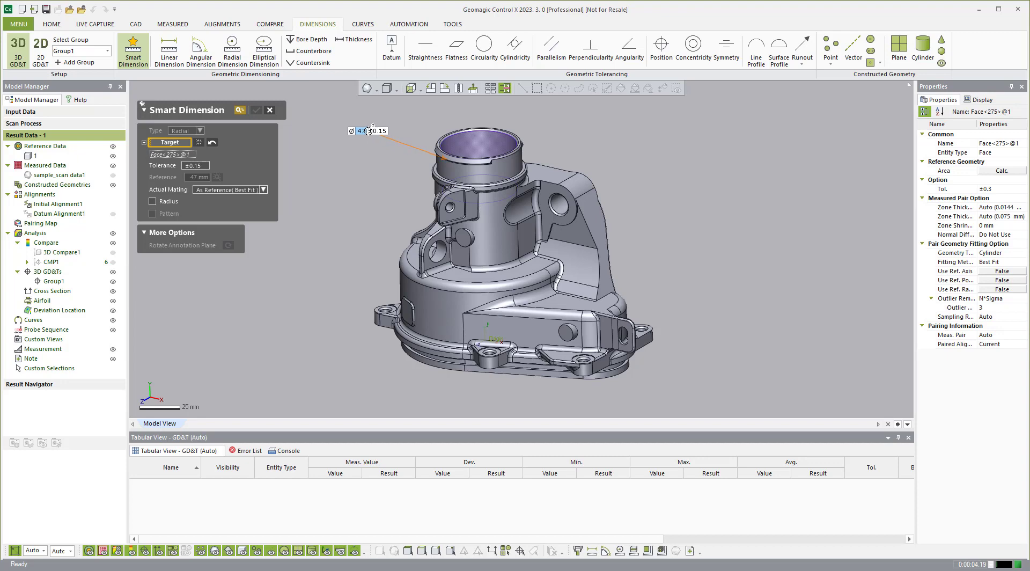
pyautogui.click(370, 133)
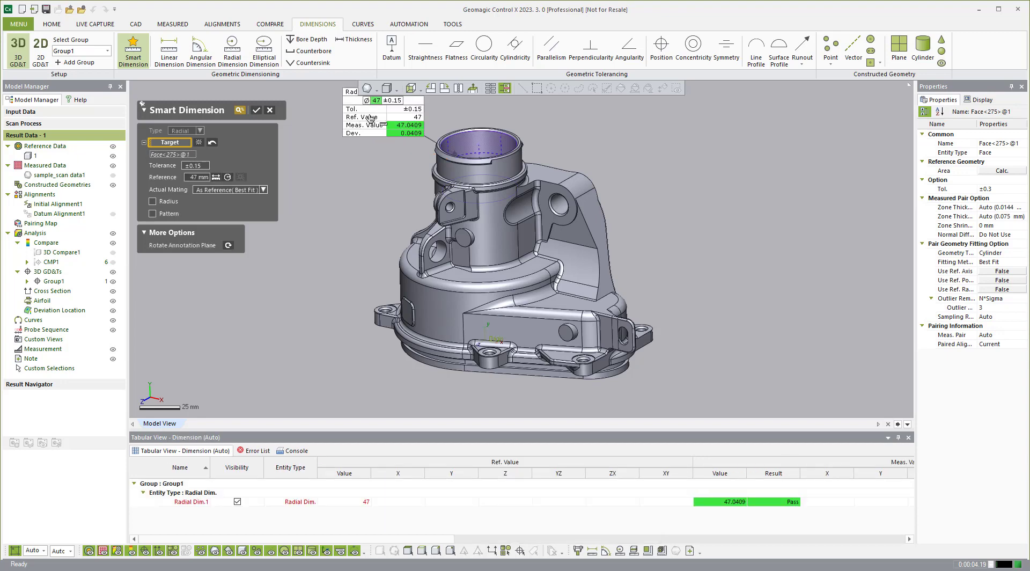
pyautogui.moveTo(370, 119); pyautogui.dragTo(335, 165)
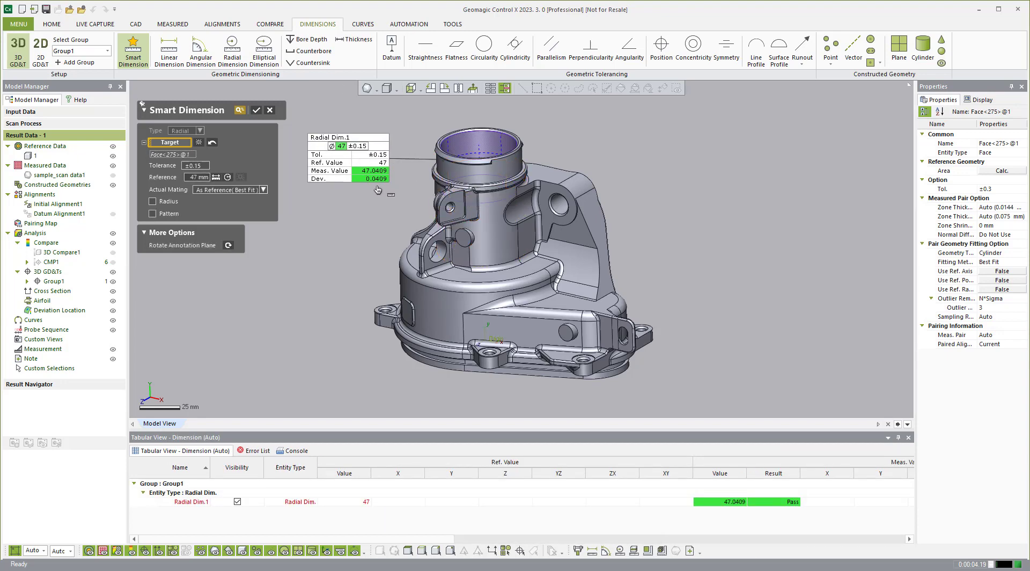
pyautogui.click(472, 142)
pyautogui.click(254, 111)
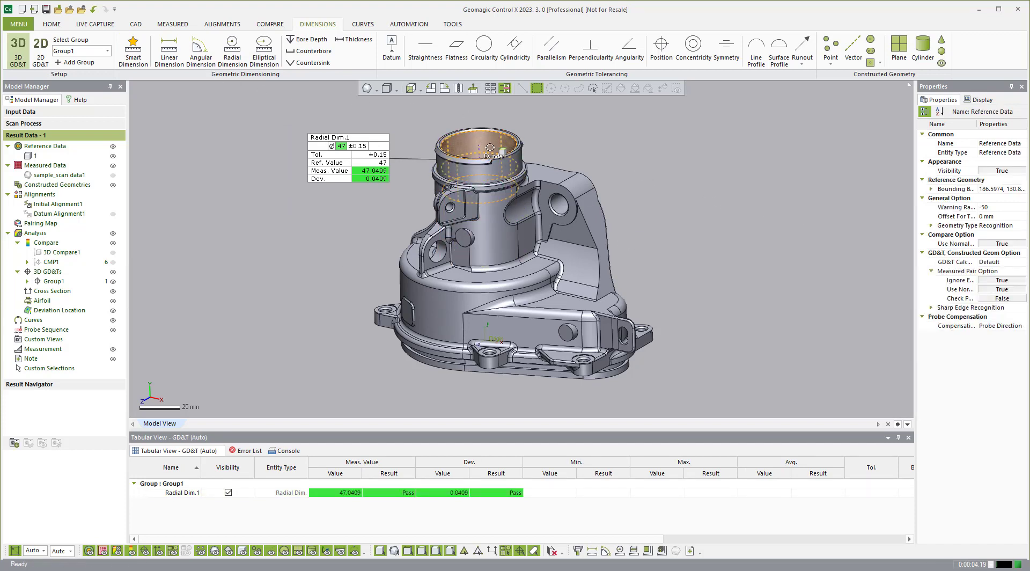
# Start a 0.2-tolerance linear dimension from the underside flange face to the top rim face
pyautogui.click(134, 61)
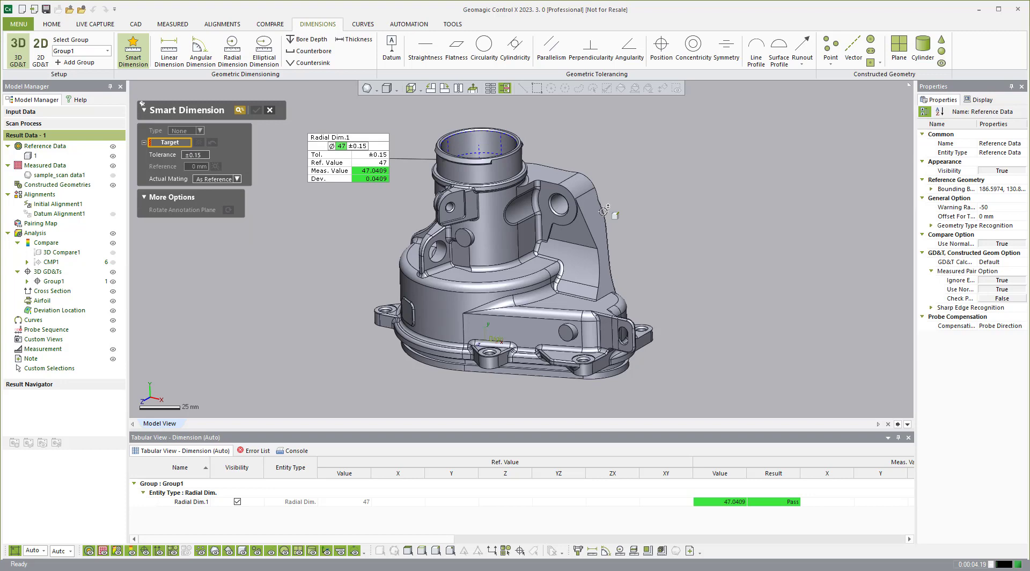
pyautogui.write('0.2')
pyautogui.moveTo(749, 334); pyautogui.dragTo(624, 327, button='right')
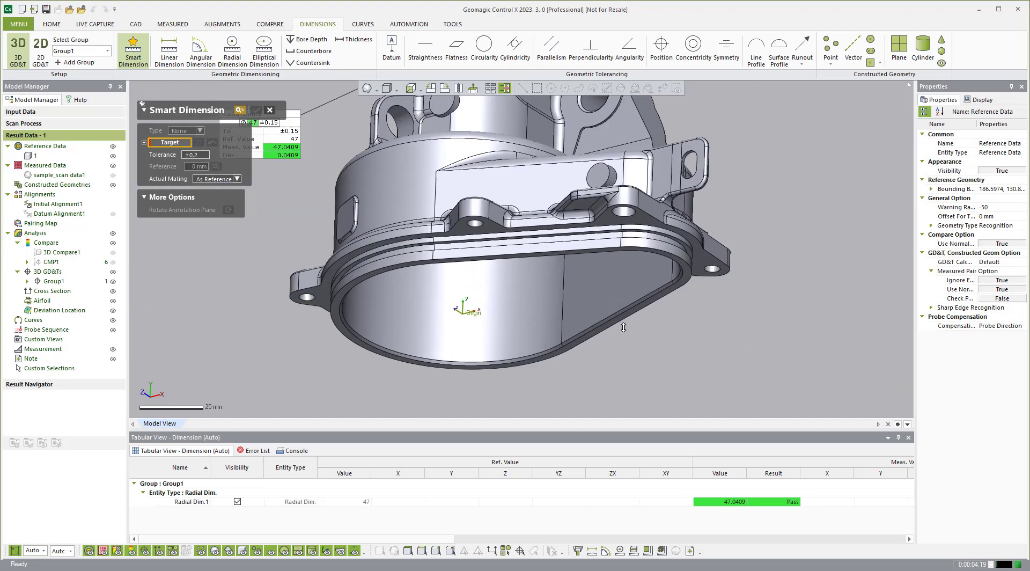
pyautogui.scroll(5, 663, 259)
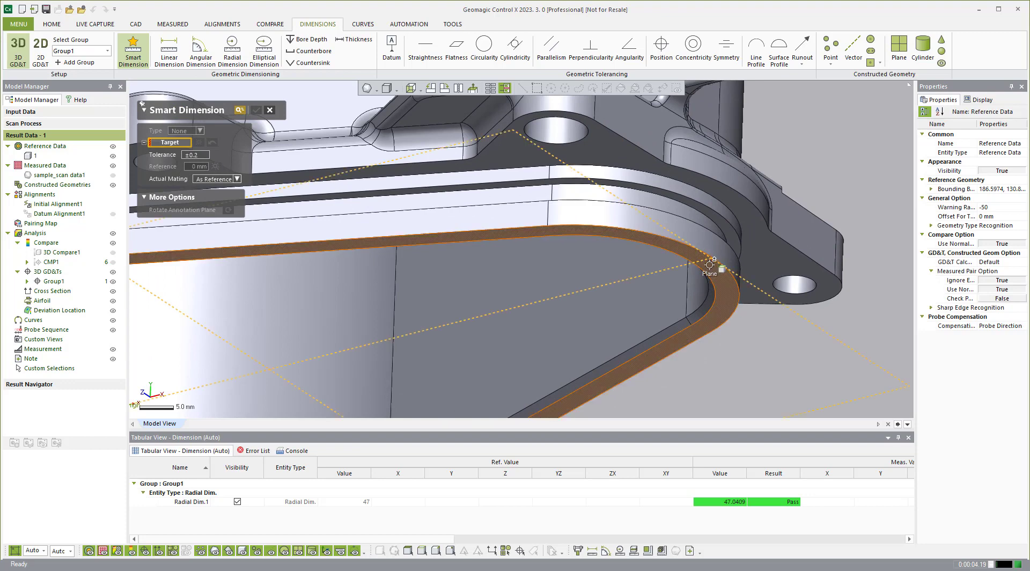
pyautogui.click(716, 260)
pyautogui.scroll(-5, 763, 272)
pyautogui.moveTo(741, 252); pyautogui.dragTo(692, 199, button='right')
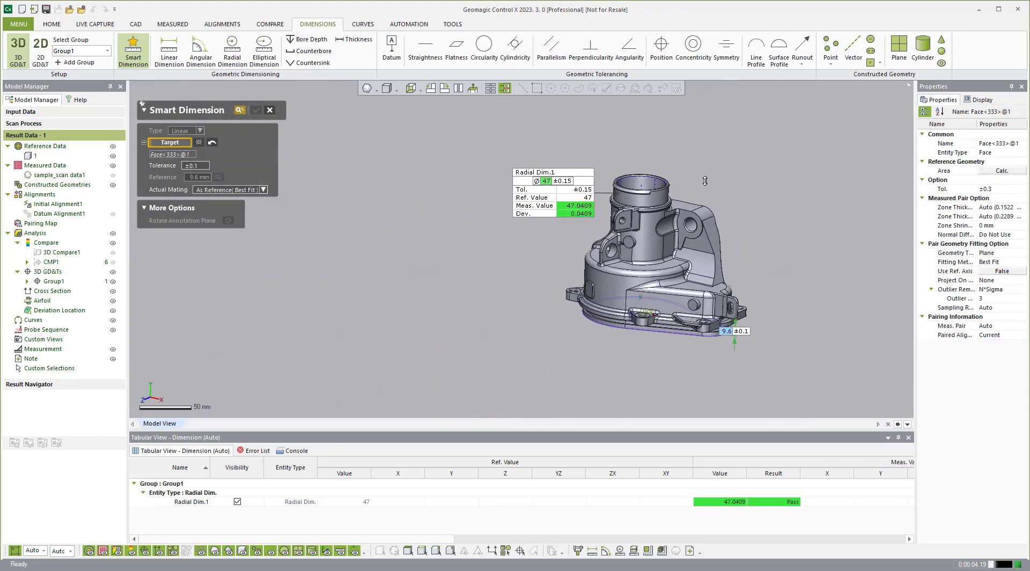
pyautogui.scroll(3, 678, 182)
pyautogui.scroll(3, 678, 182)
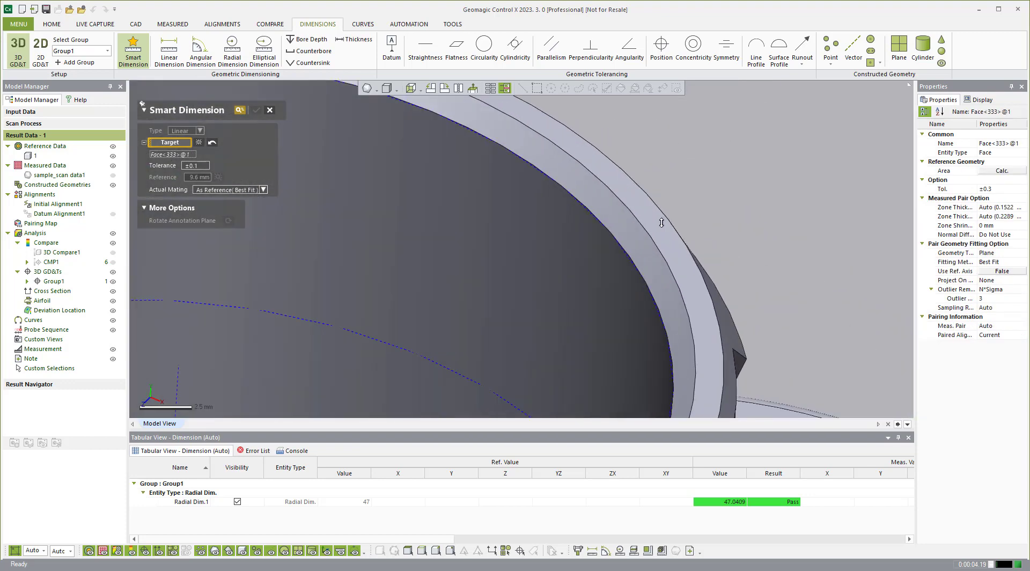
pyautogui.click(658, 231)
# Place and adjust the Linear Dim.1 label (130.8 ±0.2), then commit both dimensions
pyautogui.scroll(-5, 662, 214)
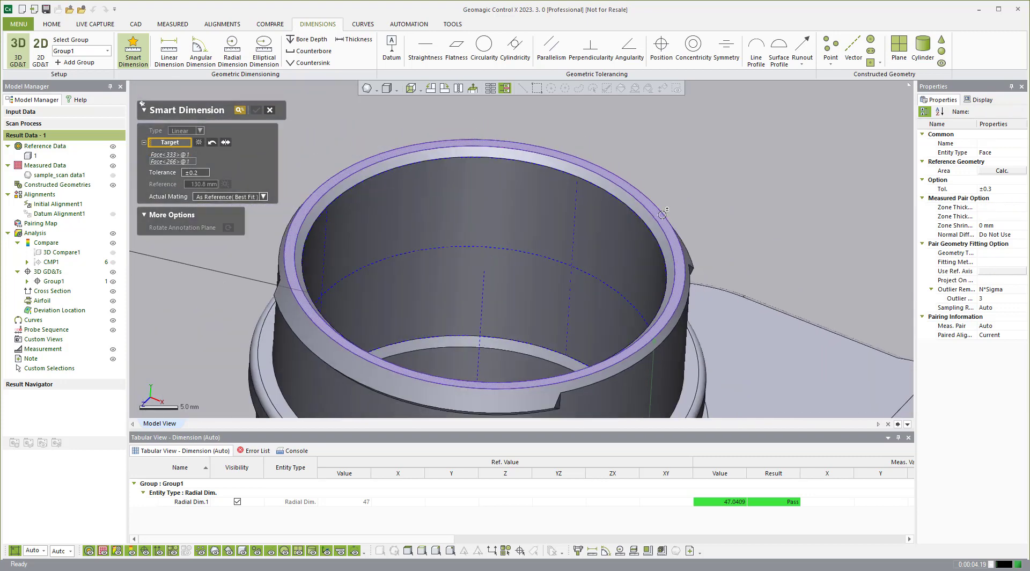
pyautogui.scroll(-5, 662, 214)
pyautogui.moveTo(665, 216); pyautogui.dragTo(668, 249, button='right')
pyautogui.click(677, 291)
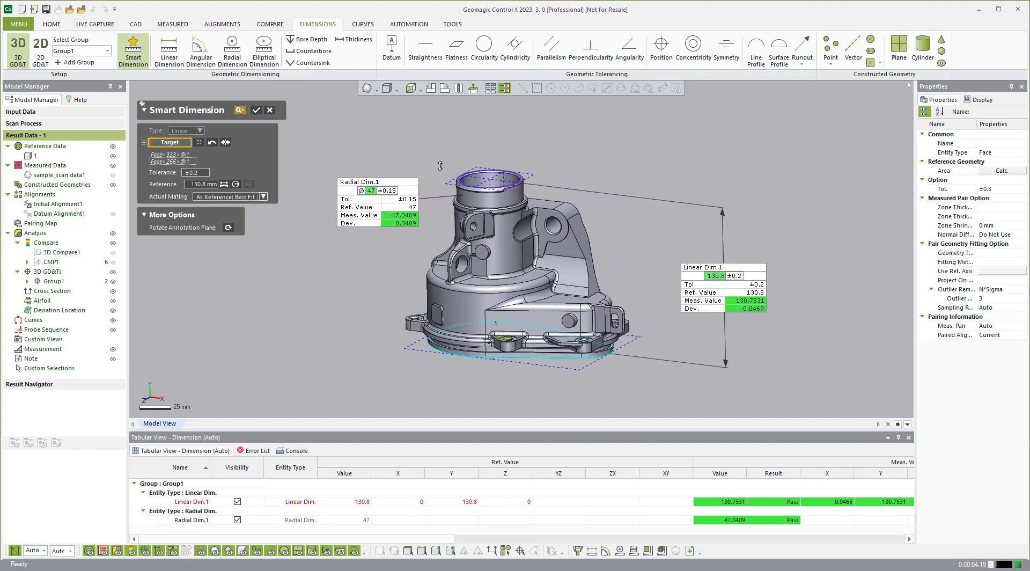
pyautogui.moveTo(715, 276); pyautogui.dragTo(671, 271)
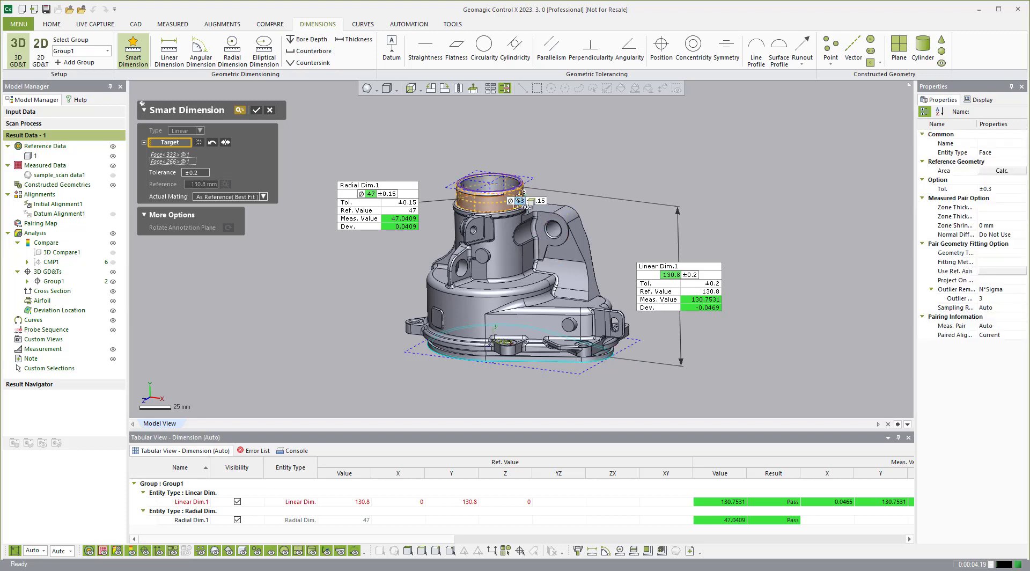
pyautogui.moveTo(685, 288); pyautogui.dragTo(691, 289)
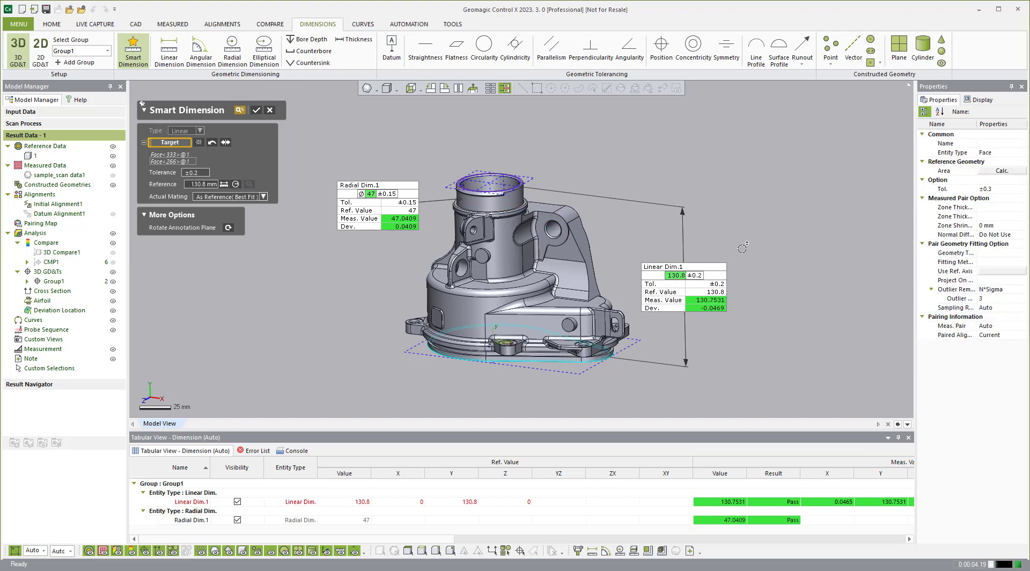
pyautogui.click(254, 110)
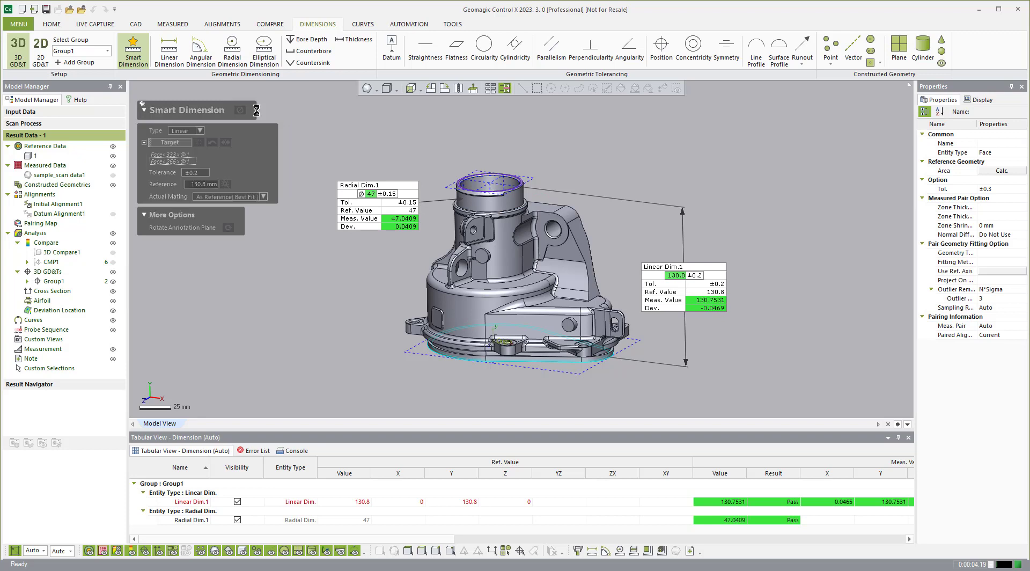
# Create a linear dimension between the side boss hole and the top bore, placing its label above the part
pyautogui.click(177, 59)
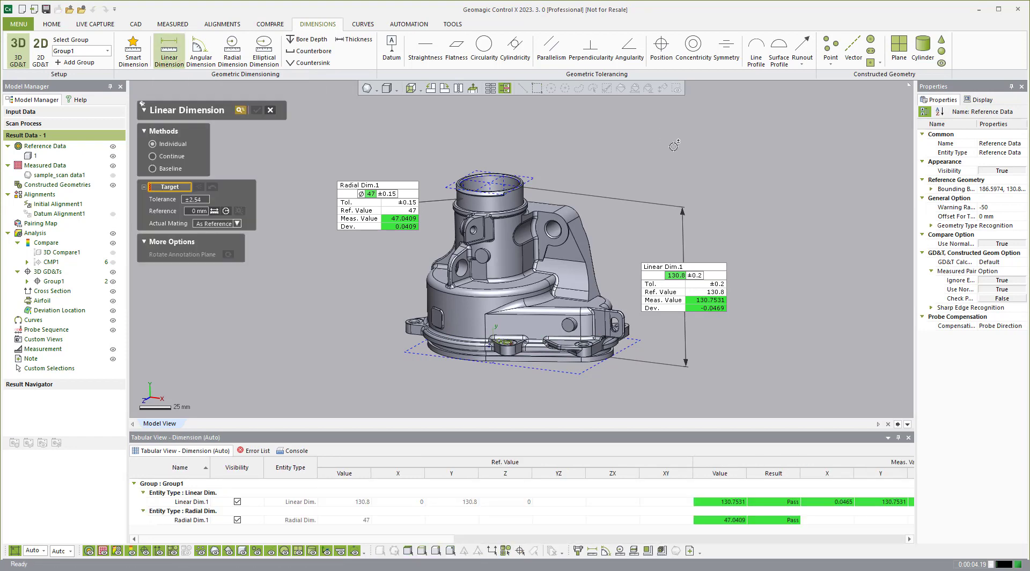
pyautogui.scroll(5, 547, 222)
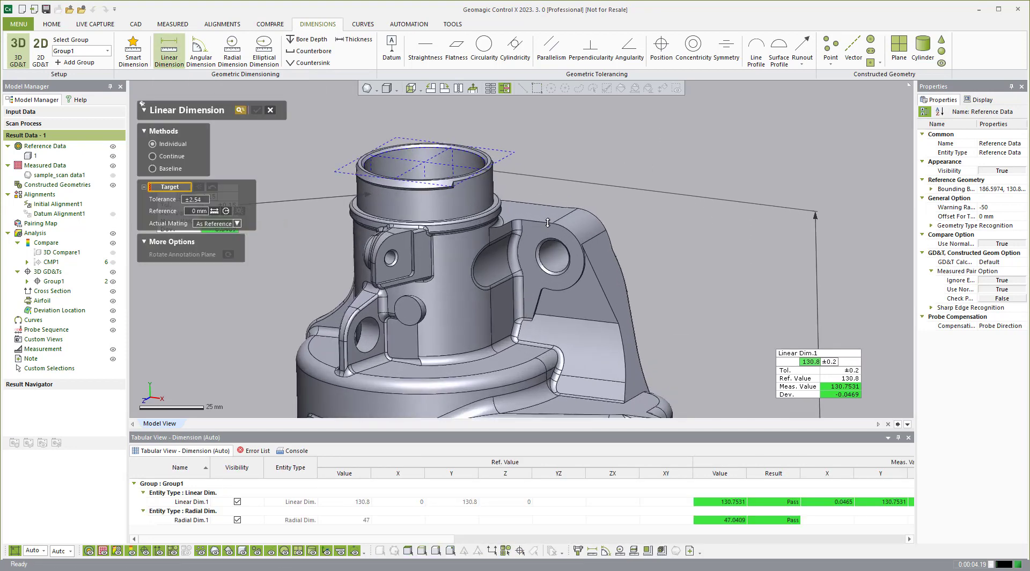
pyautogui.click(558, 254)
pyautogui.click(479, 161)
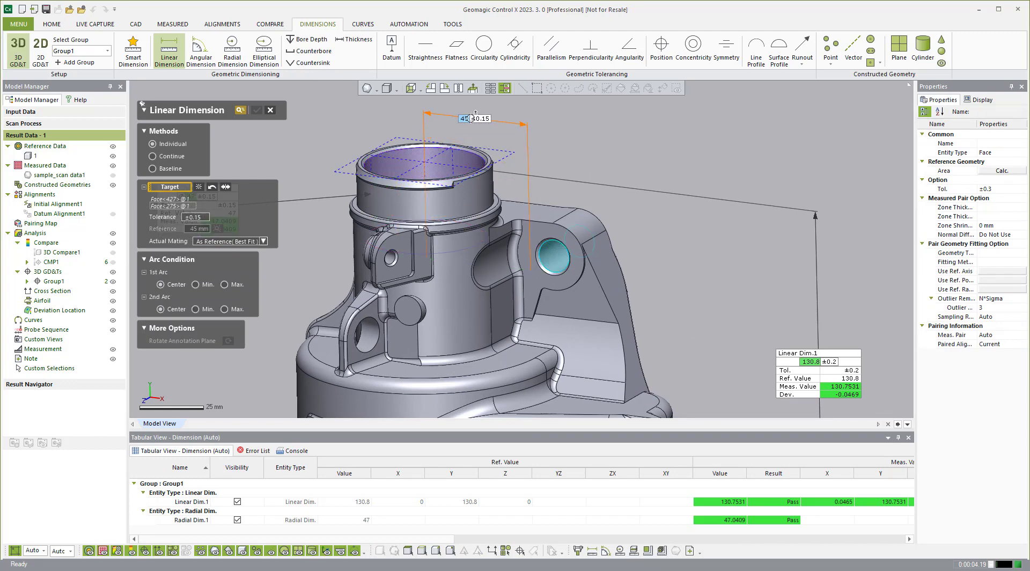
pyautogui.click(491, 130)
pyautogui.moveTo(492, 131); pyautogui.dragTo(513, 140, button='right')
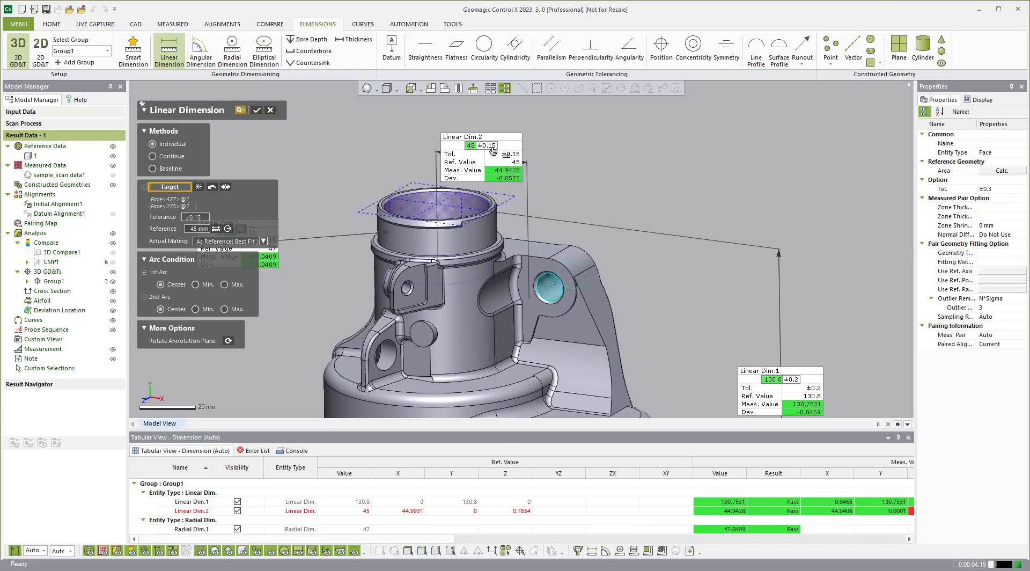
pyautogui.scroll(-3, 514, 142)
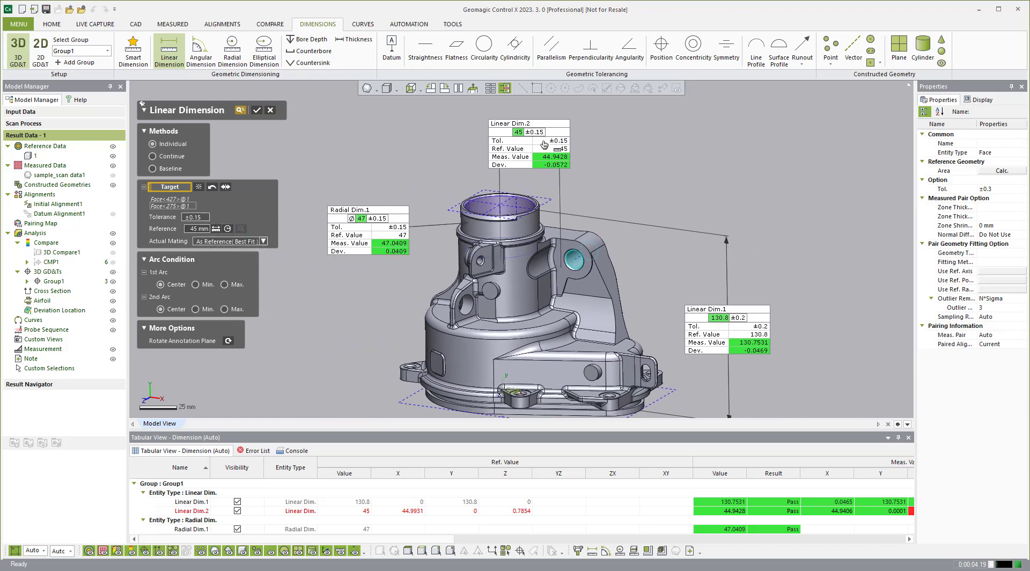
pyautogui.moveTo(544, 143); pyautogui.dragTo(496, 214, button='right')
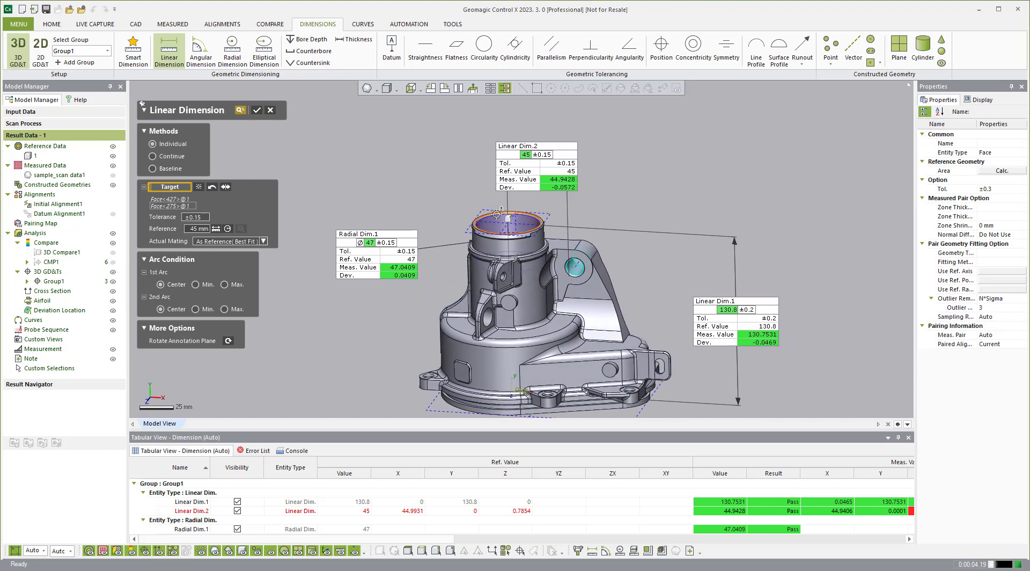
# Try Max arc conditions, revert both to Center, and commit the 45 ±0.15 Linear Dim.2
pyautogui.click(224, 284)
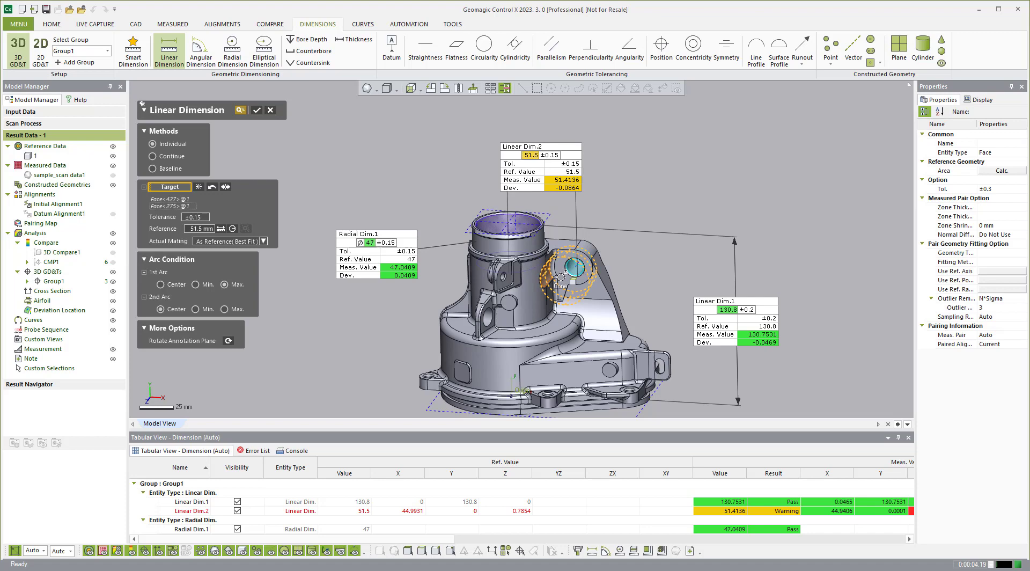
pyautogui.scroll(5, 561, 276)
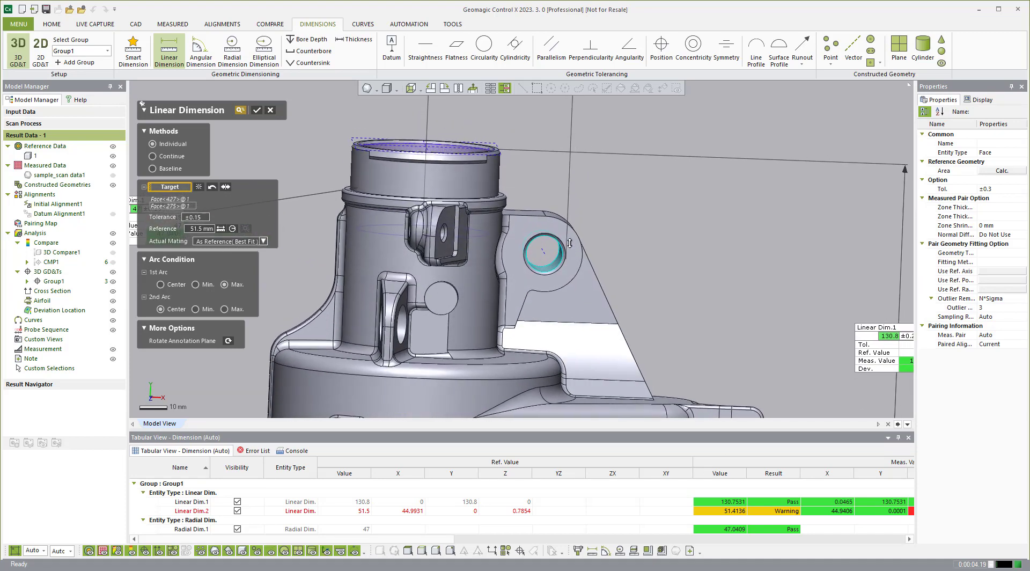
pyautogui.scroll(-5, 570, 243)
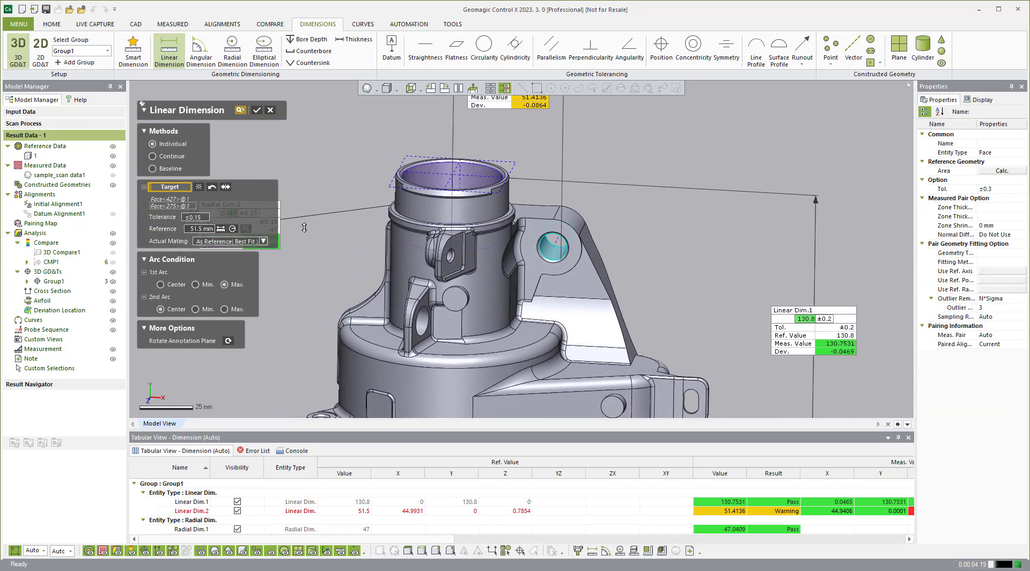
pyautogui.click(231, 310)
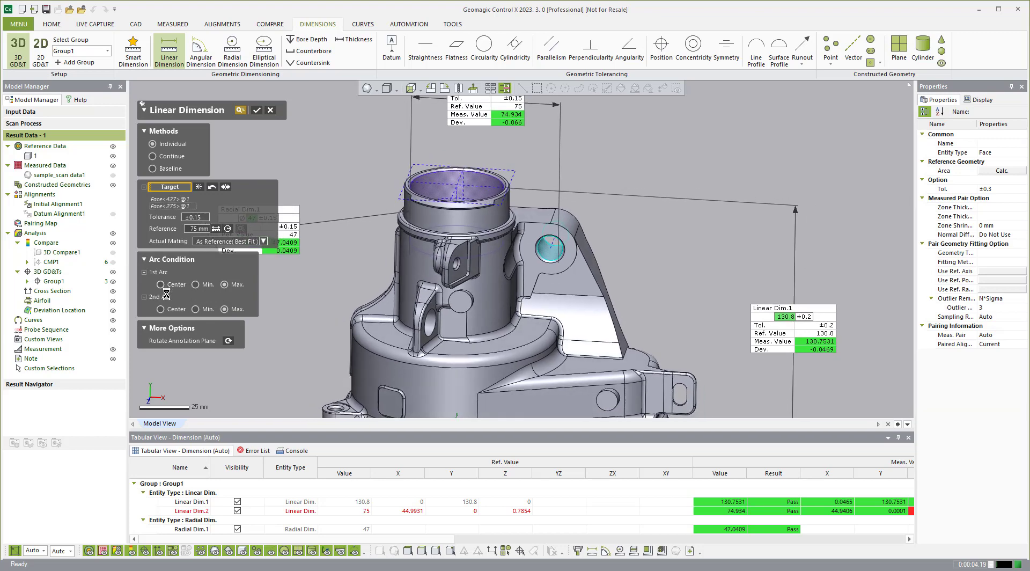
pyautogui.click(161, 309)
pyautogui.click(161, 284)
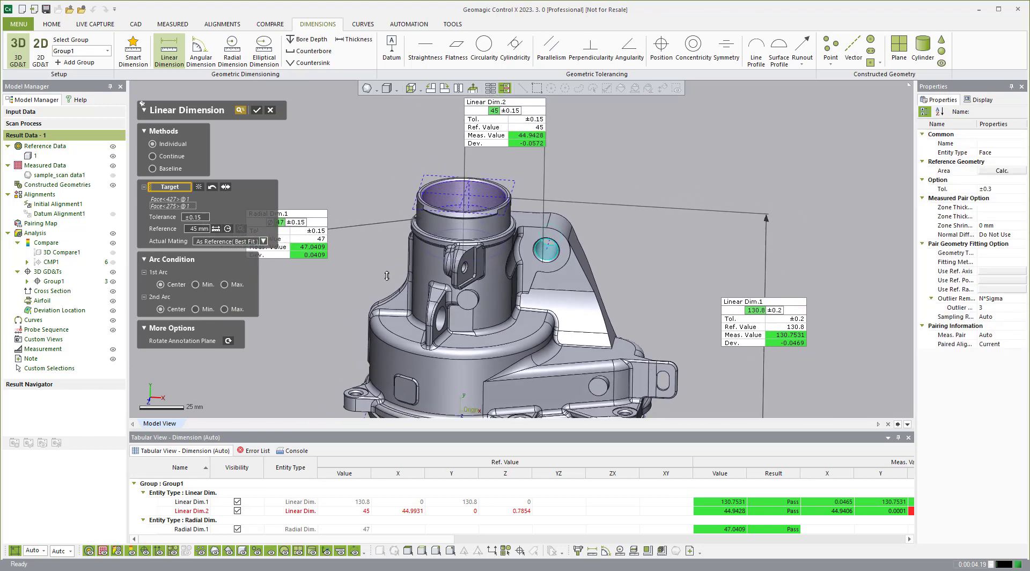
pyautogui.click(257, 110)
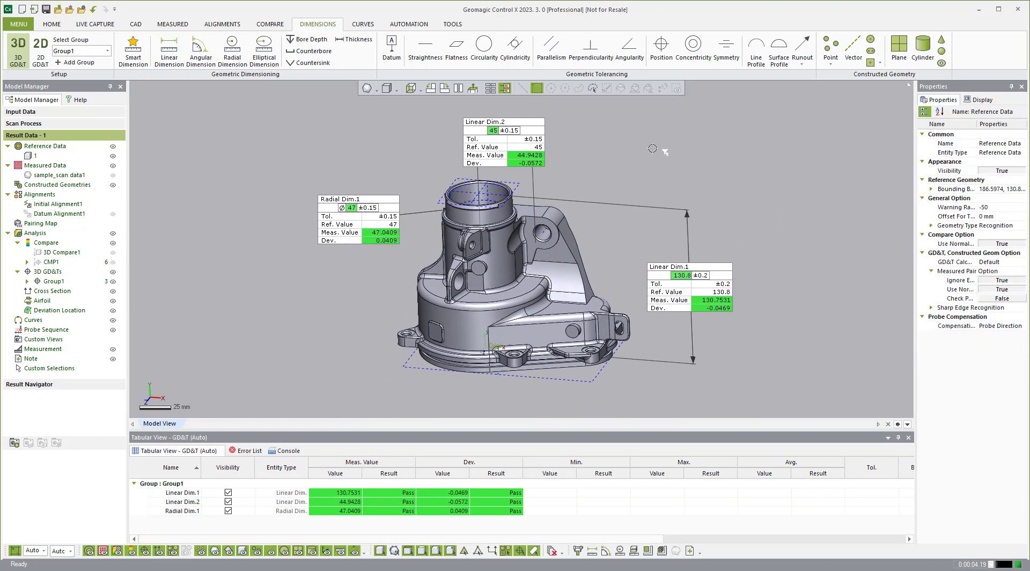
# Add Angular Dim.1 (137.9933° ±0.33333) between two base faces, measuring 138.0484° and passing
pyautogui.click(188, 53)
pyautogui.click(539, 340)
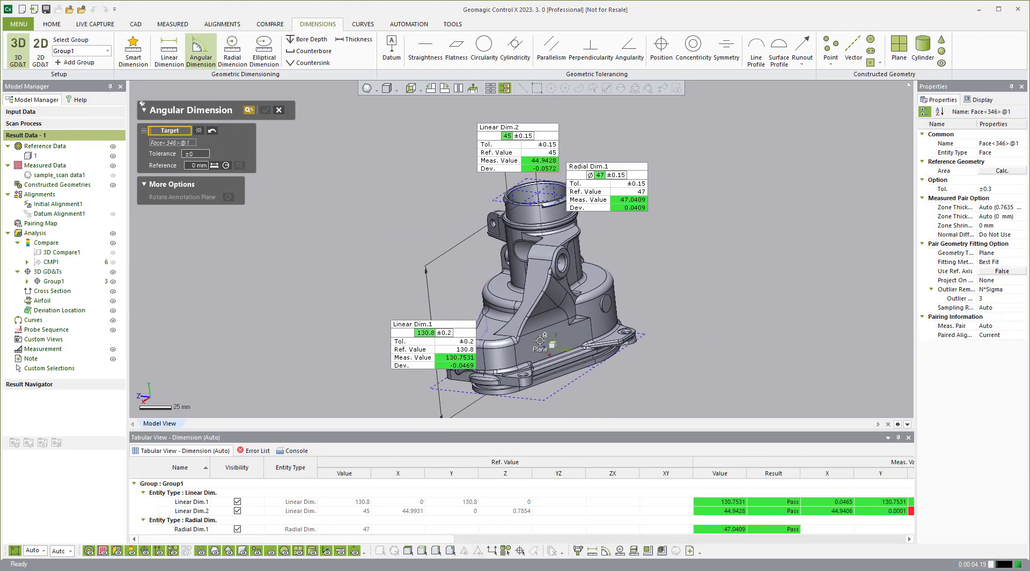
pyautogui.click(542, 341)
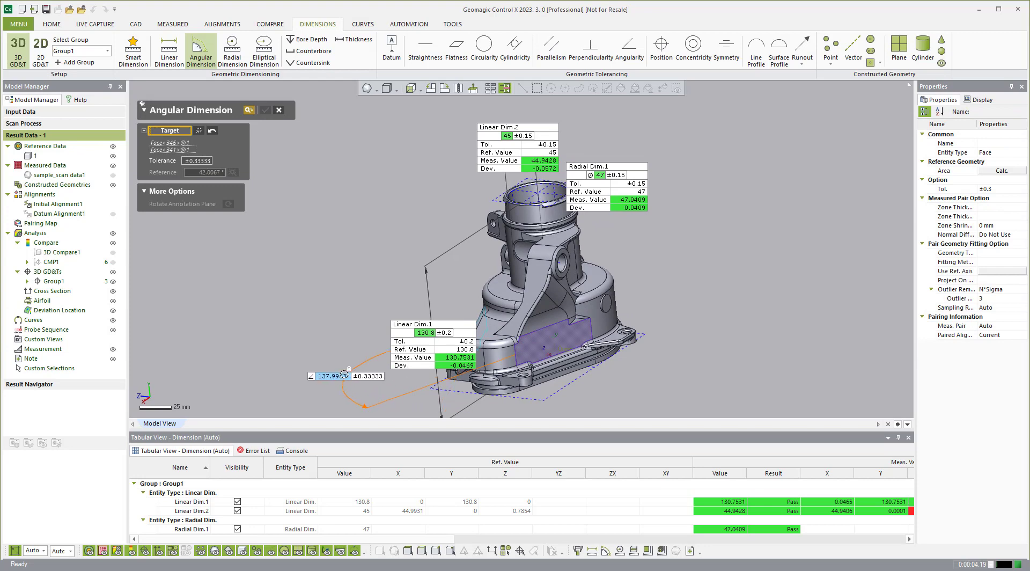
pyautogui.click(370, 377)
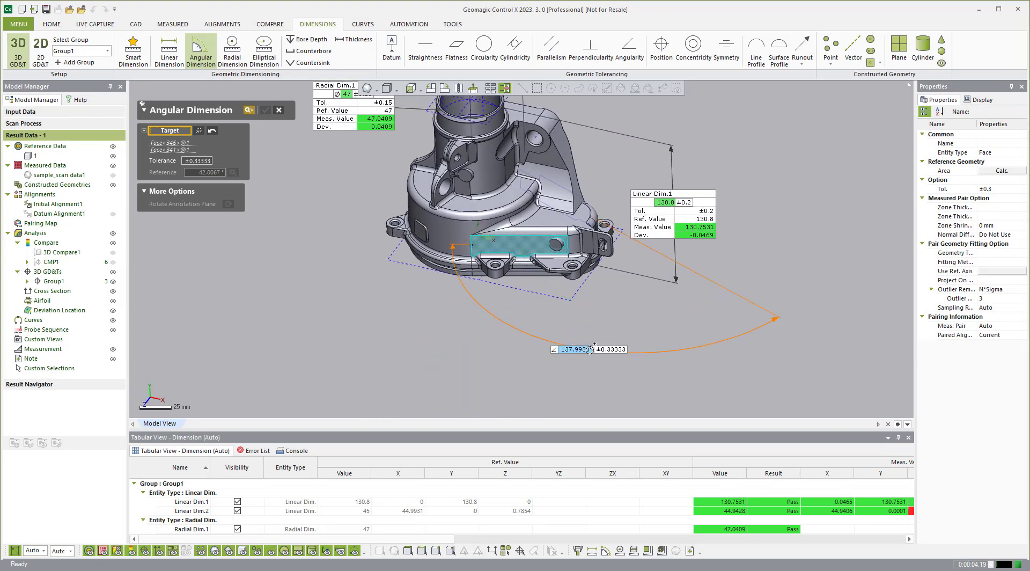
pyautogui.click(594, 350)
pyautogui.moveTo(673, 314)
pyautogui.mouseDown(button='right')
pyautogui.moveTo(664, 365)
pyautogui.moveTo(332, 191)
pyautogui.mouseUp(button='right')
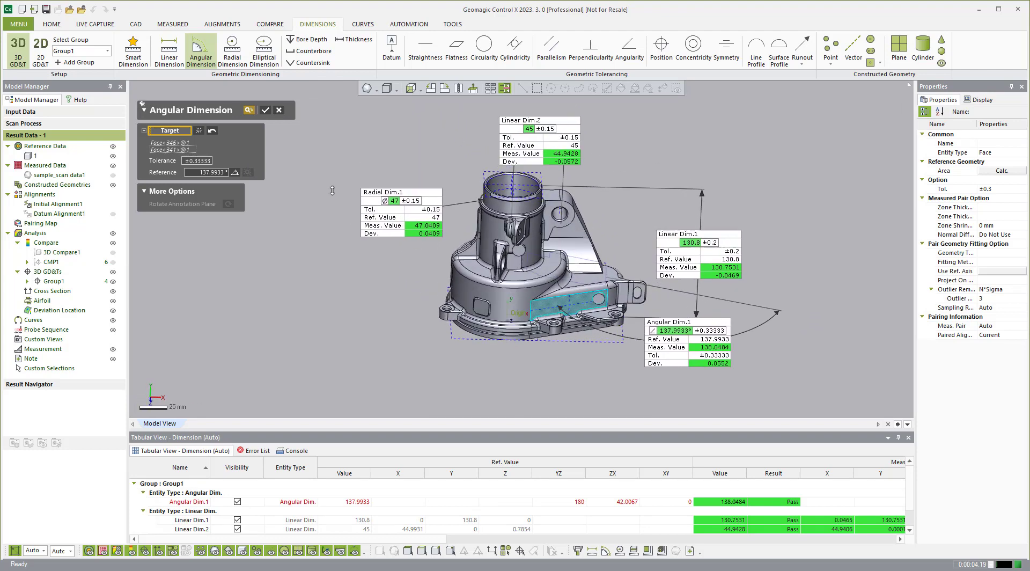
pyautogui.click(265, 110)
pyautogui.moveTo(334, 237); pyautogui.dragTo(337, 237, button='right')
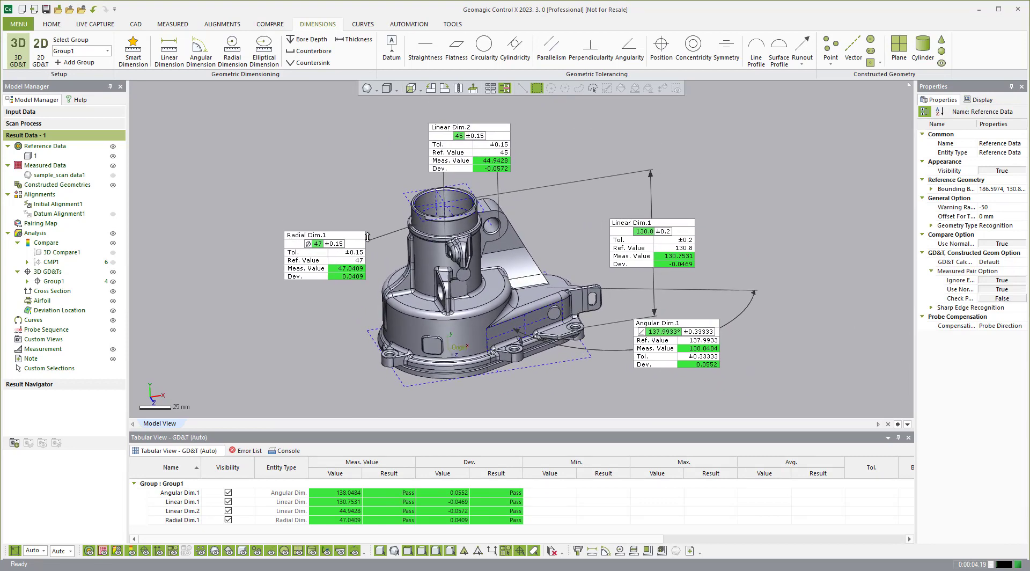
# Create a new Group2 and hide all of Group1's dimension callouts
pyautogui.moveTo(648, 332); pyautogui.dragTo(621, 330)
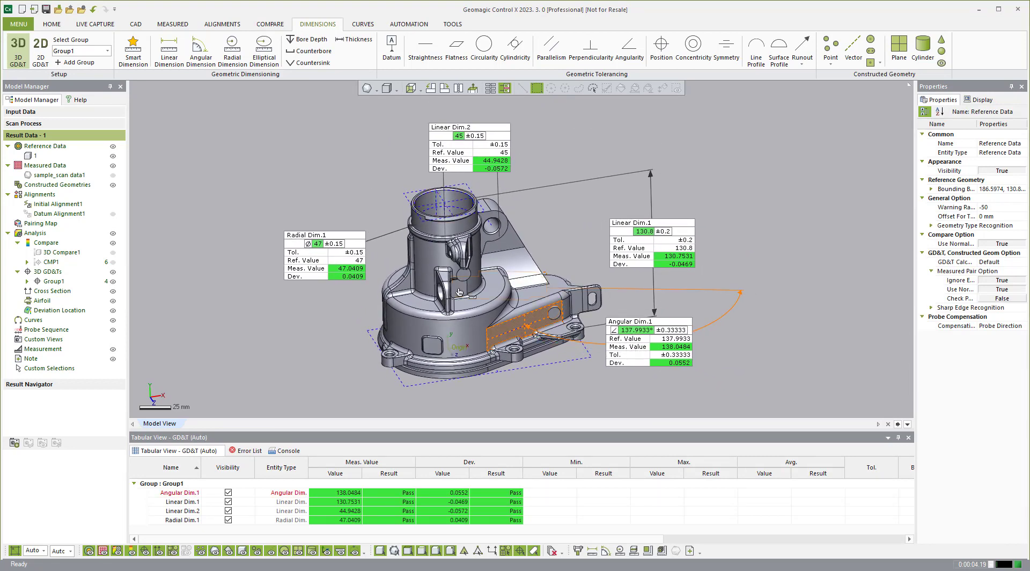
pyautogui.click(59, 282)
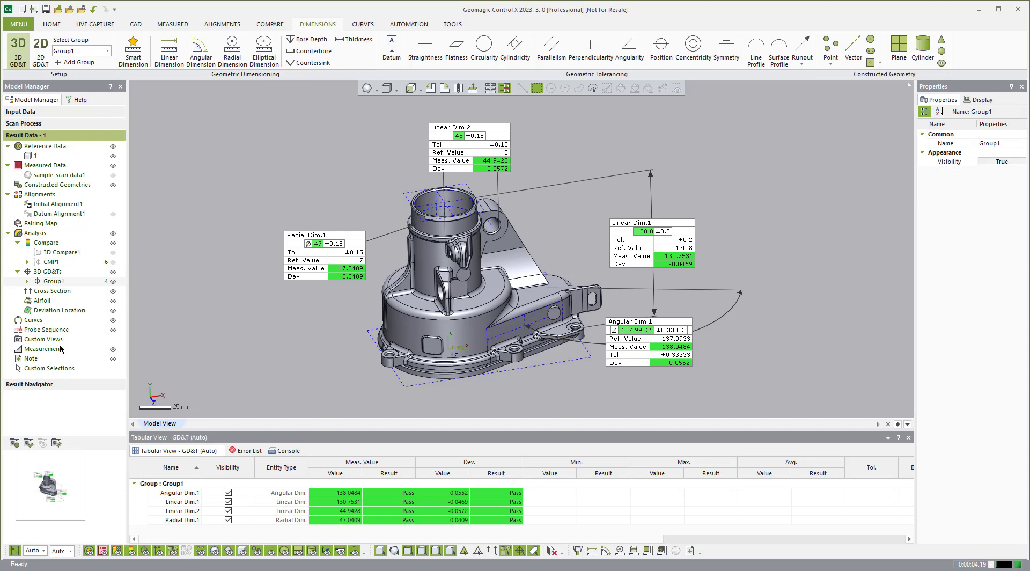
pyautogui.click(57, 442)
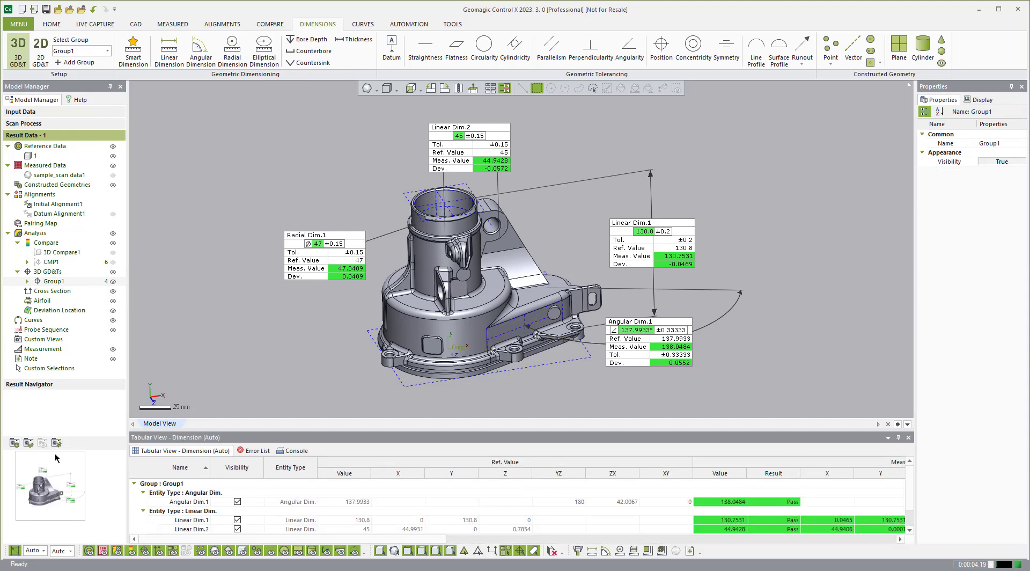
pyautogui.click(75, 63)
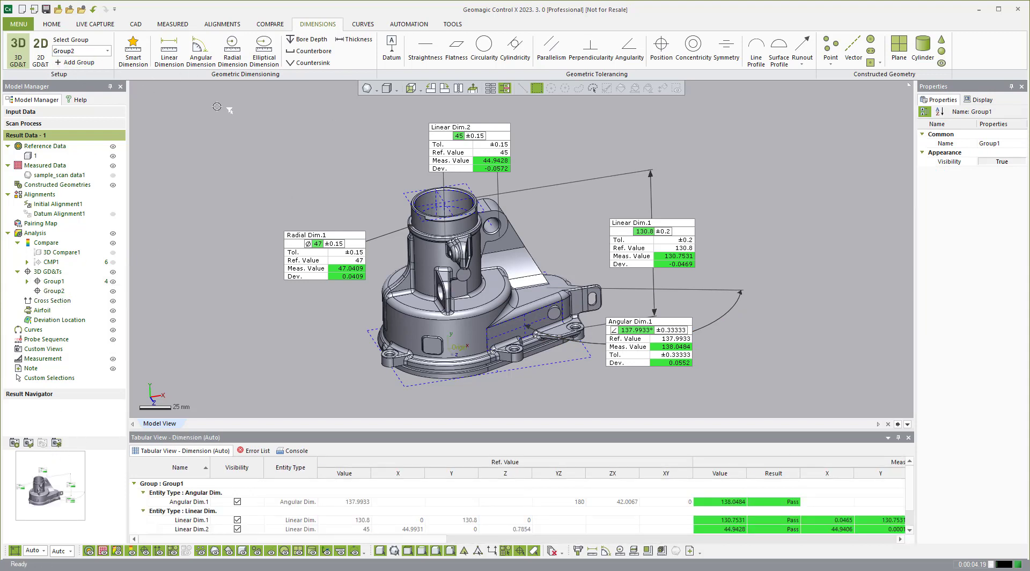
pyautogui.click(113, 281)
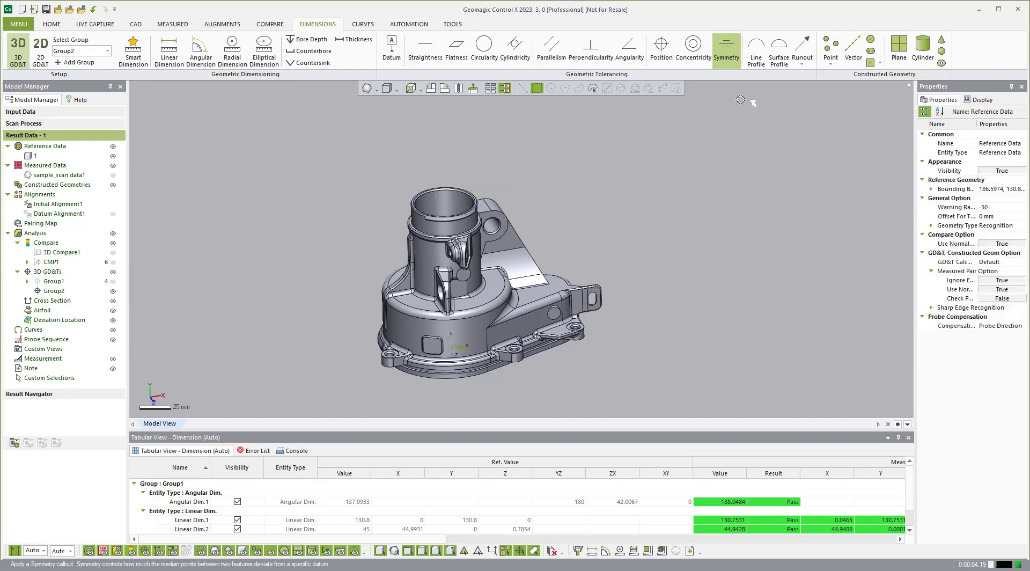
# Add a 0.1 flatness check to the flat side face, measuring 0.0813 with a Warning
pyautogui.scroll(3, 555, 233)
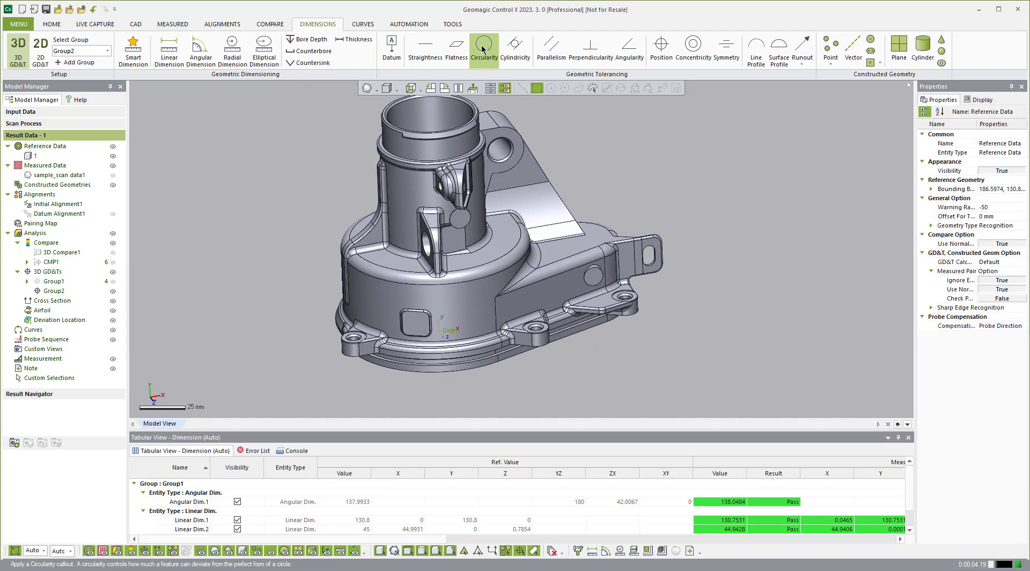
pyautogui.click(456, 48)
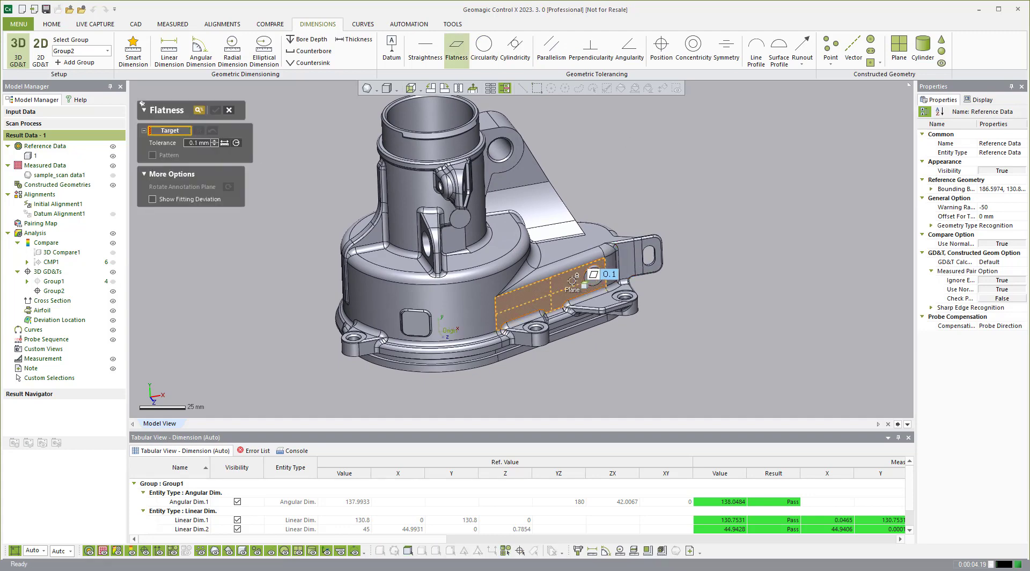
pyautogui.click(572, 281)
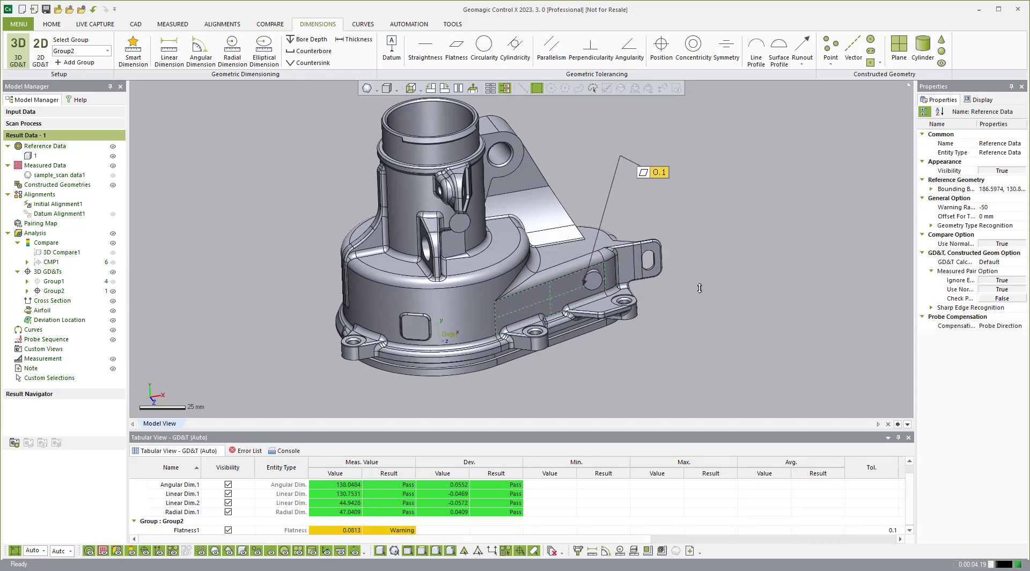
# Set datum A on the upper bore cylinder, B on the bottom flange face, C on the side lug
pyautogui.click(391, 49)
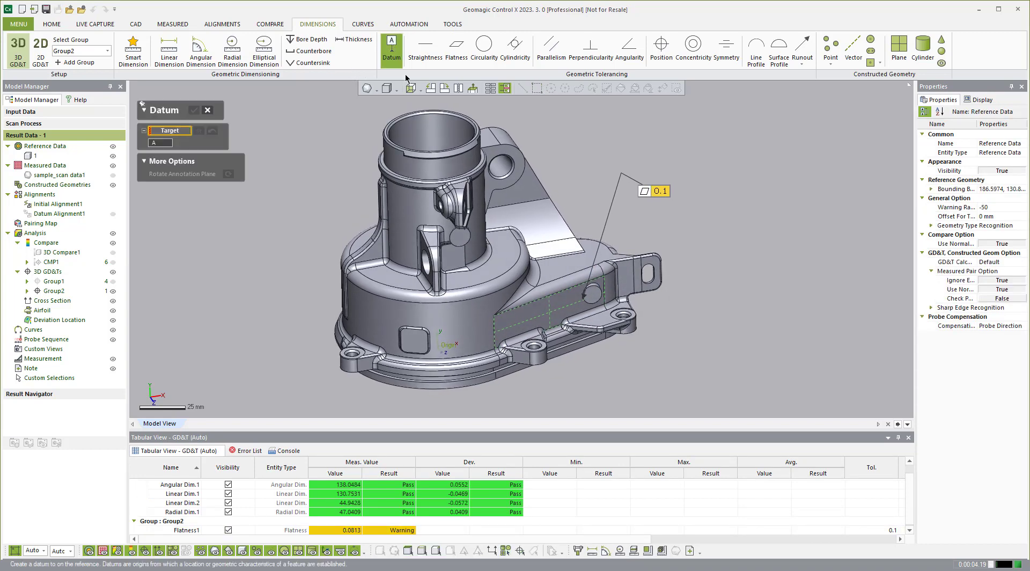
pyautogui.click(423, 120)
pyautogui.click(320, 91)
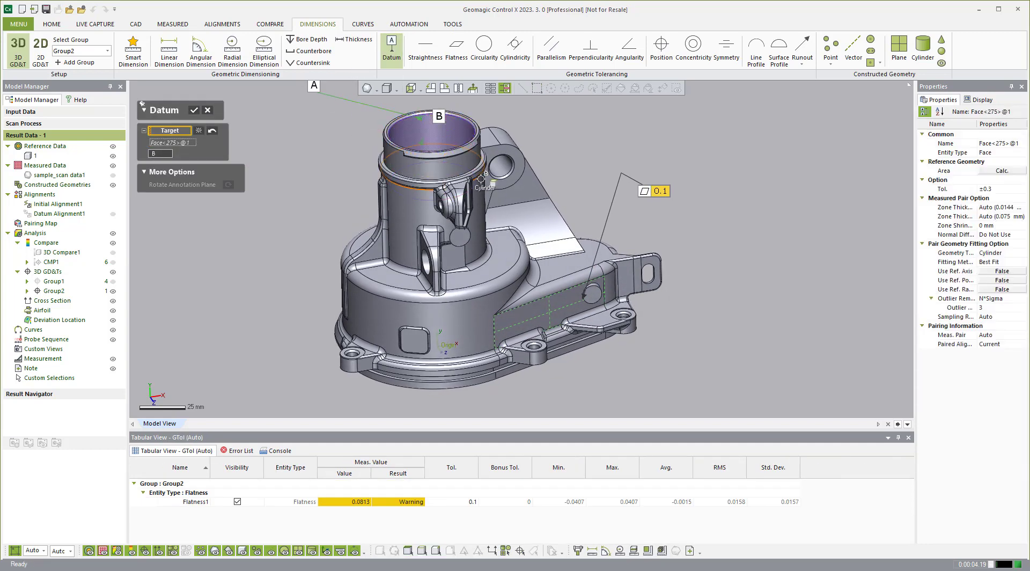
pyautogui.moveTo(658, 307); pyautogui.dragTo(630, 349, button='right')
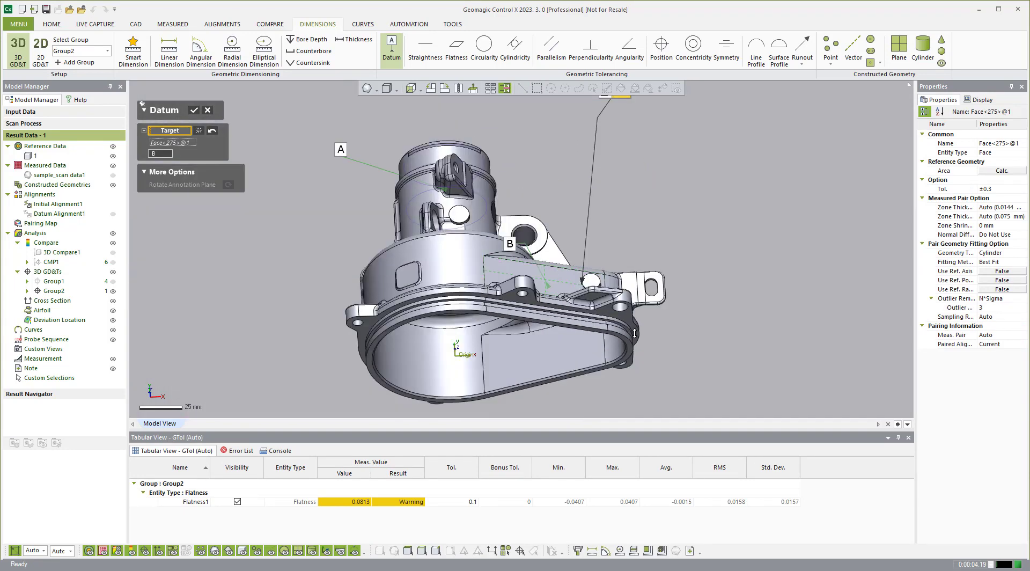
pyautogui.click(630, 349)
pyautogui.click(668, 320)
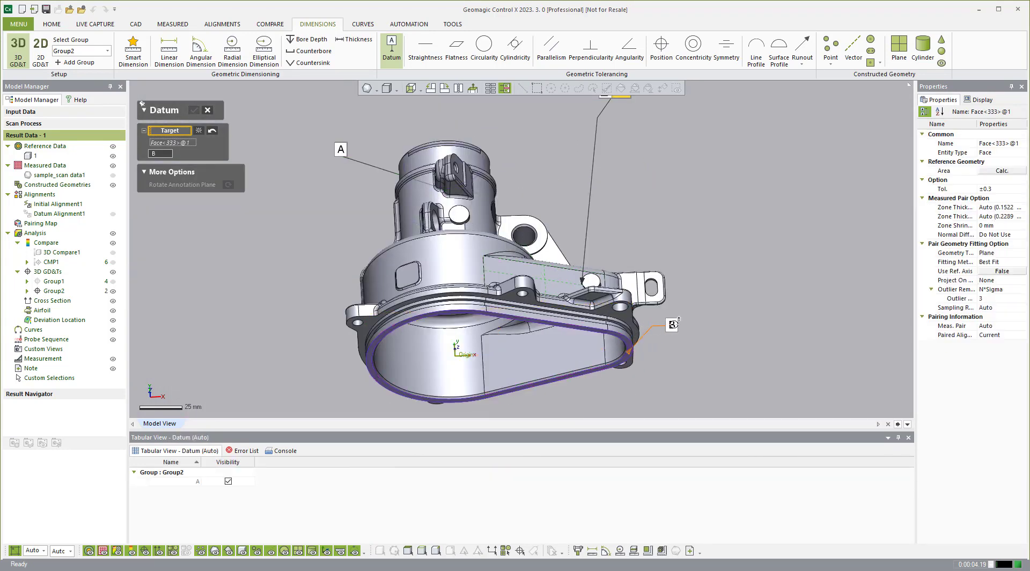
pyautogui.moveTo(668, 319); pyautogui.dragTo(654, 297, button='right')
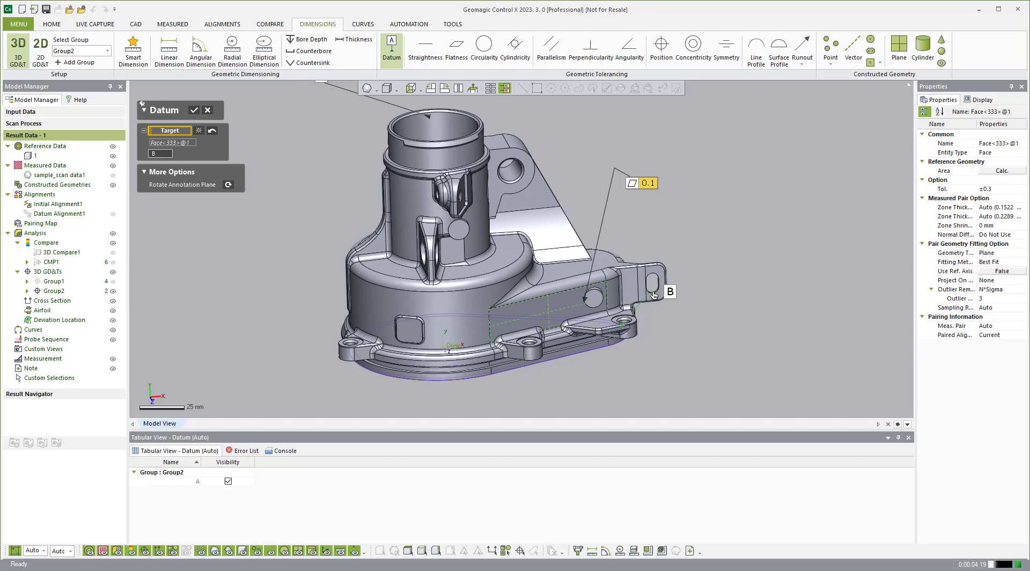
pyautogui.click(654, 292)
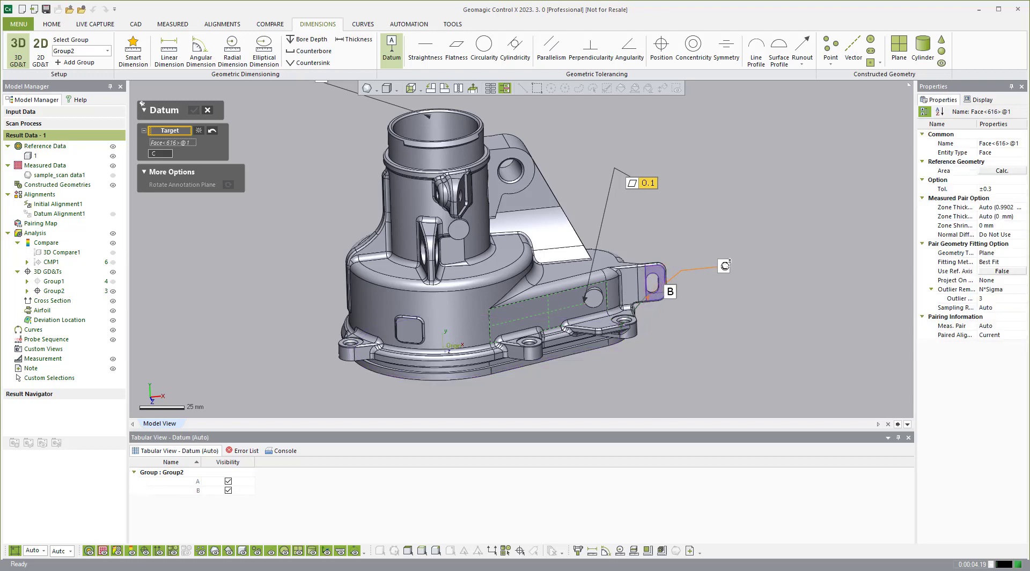
pyautogui.click(715, 270)
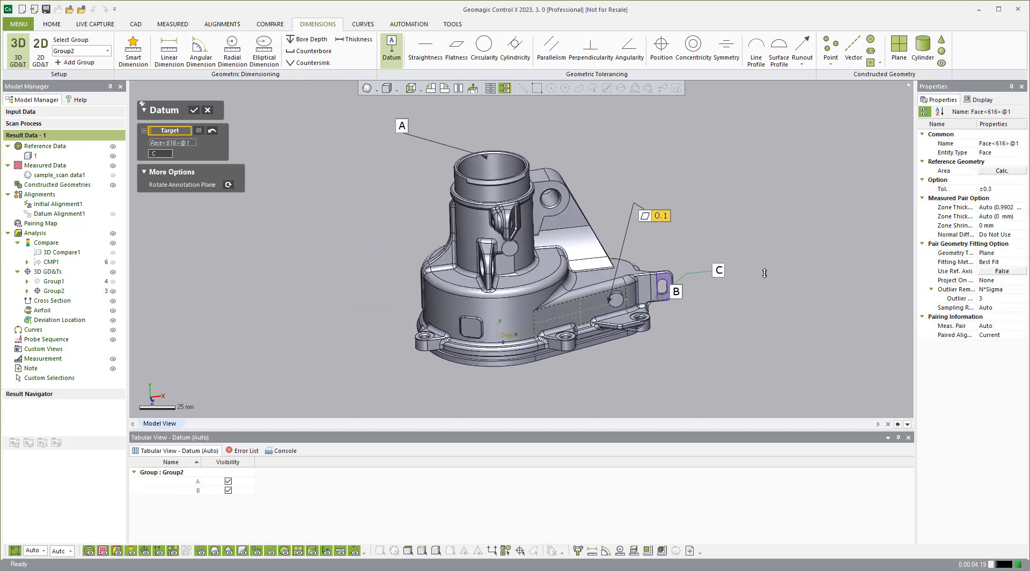
pyautogui.click(192, 111)
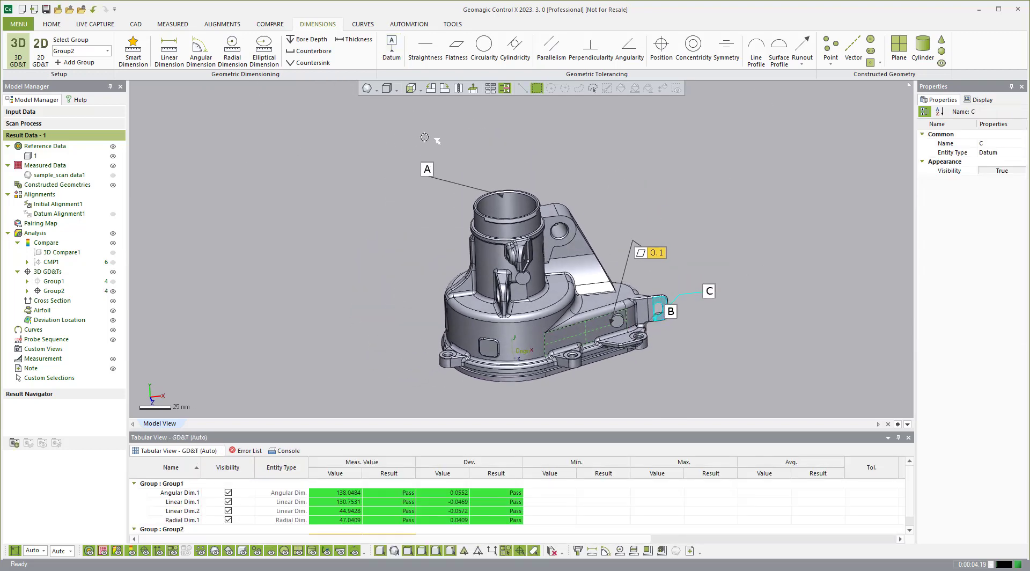
# Add a Ø0.254 position tolerance to the hole referenced to A|B|C; it fails at 0.5857
pyautogui.click(660, 52)
pyautogui.scroll(5, 564, 219)
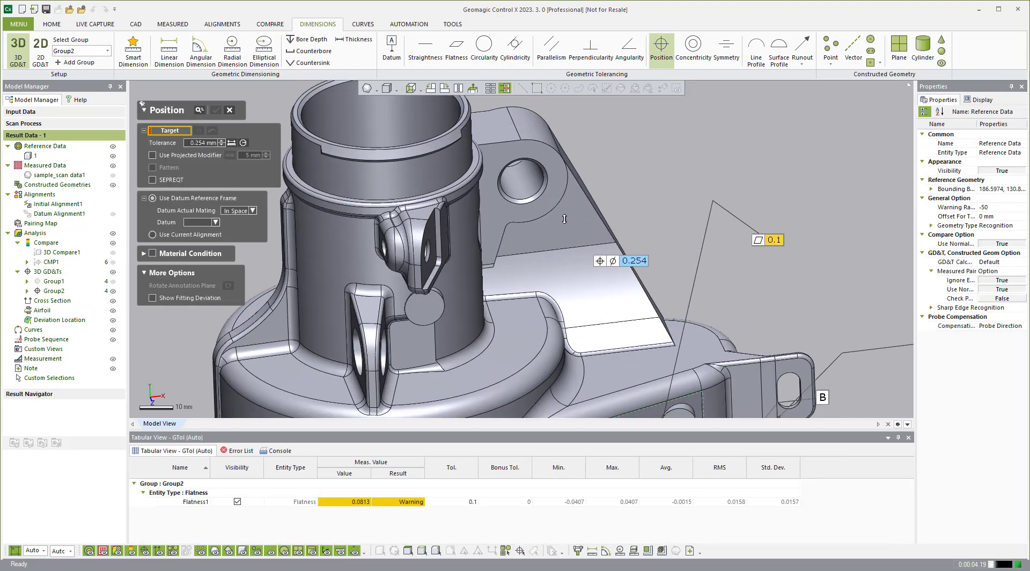
pyautogui.click(520, 180)
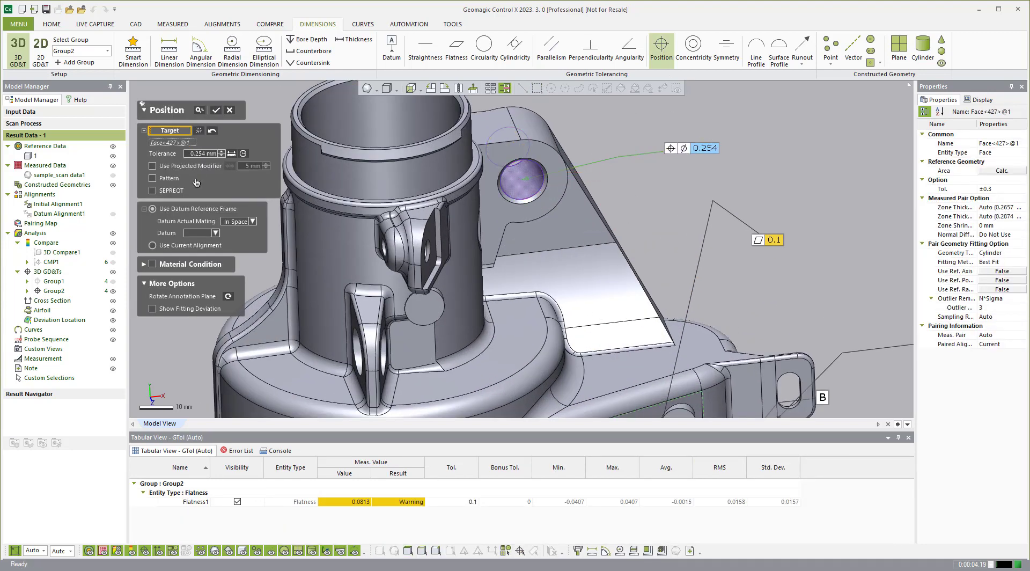
pyautogui.click(214, 232)
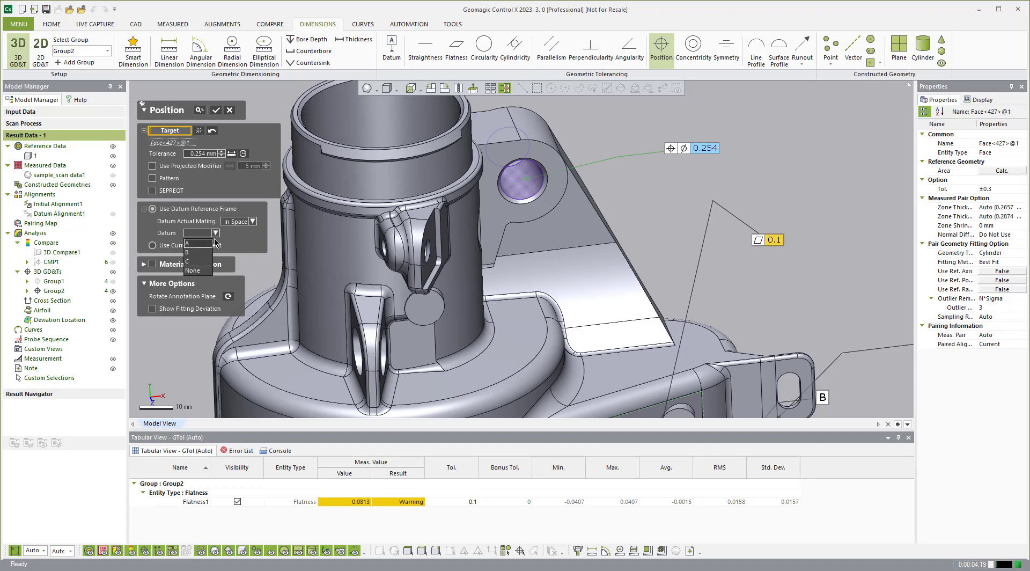
pyautogui.click(213, 245)
pyautogui.click(234, 234)
pyautogui.click(232, 244)
pyautogui.click(279, 232)
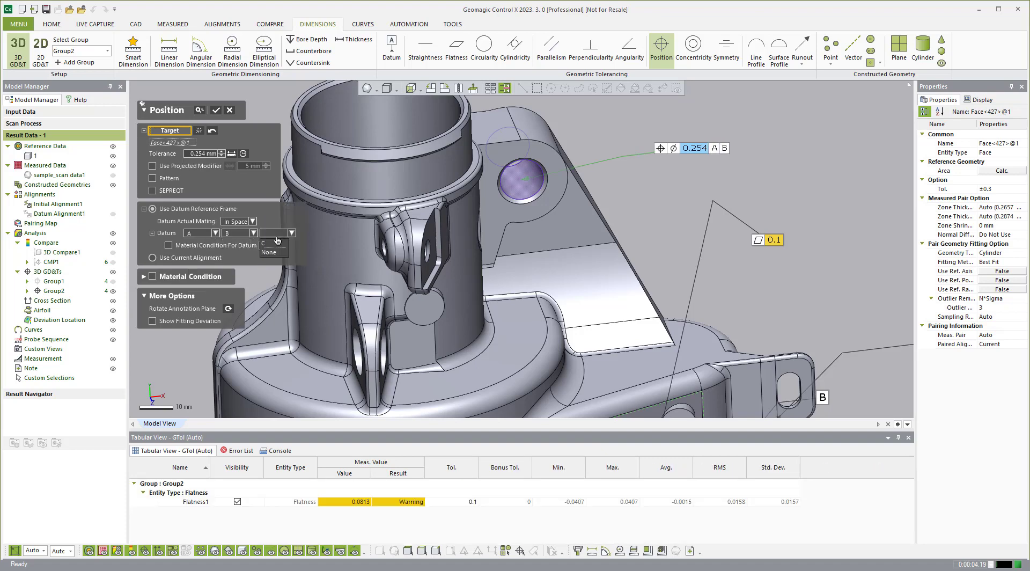
pyautogui.click(273, 251)
pyautogui.click(215, 111)
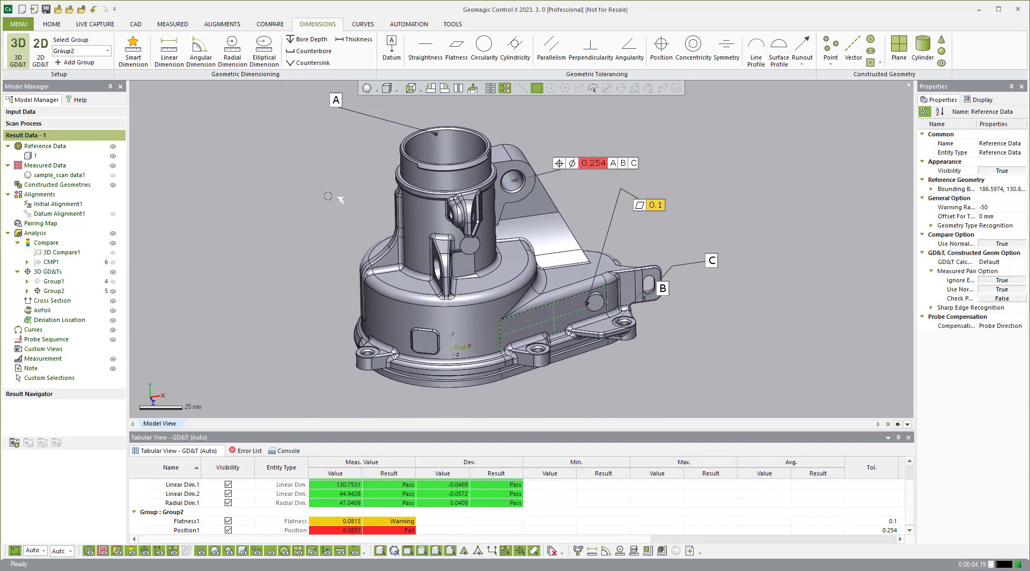
pyautogui.click(53, 291)
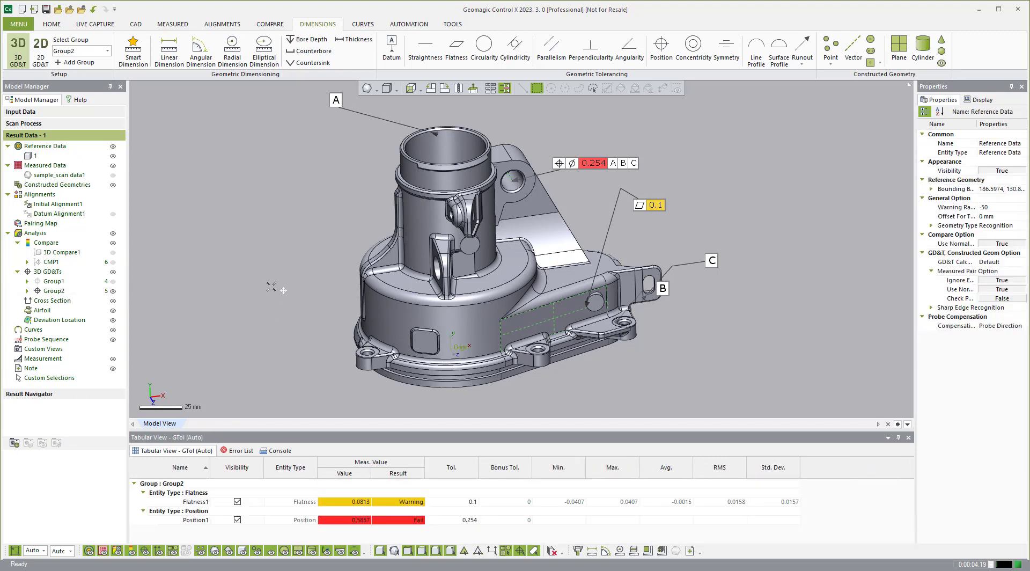
# Cut Cross Section1 through the casing on Plane Y offset by 12 mm
pyautogui.click(40, 48)
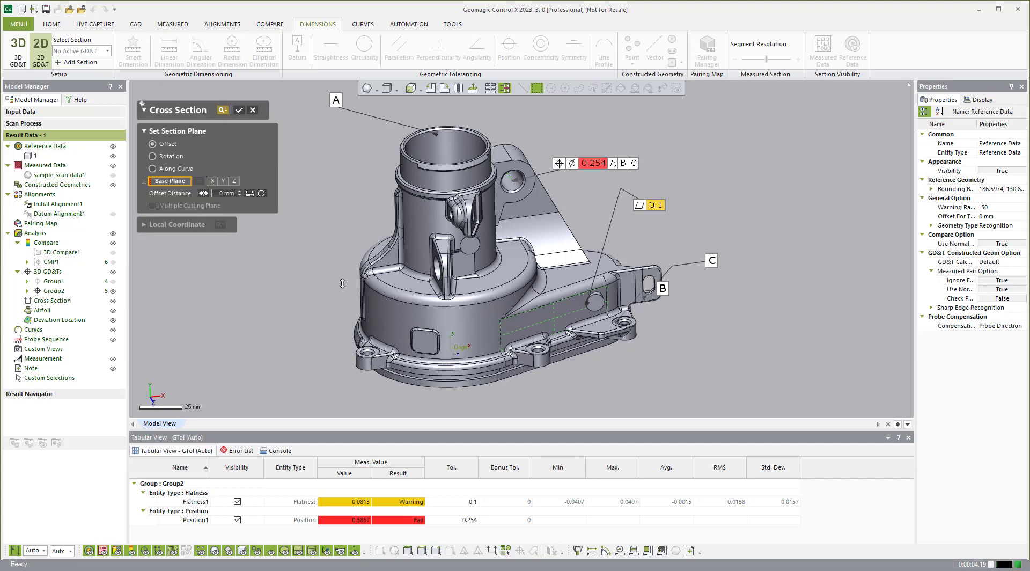
pyautogui.click(214, 181)
pyautogui.click(222, 181)
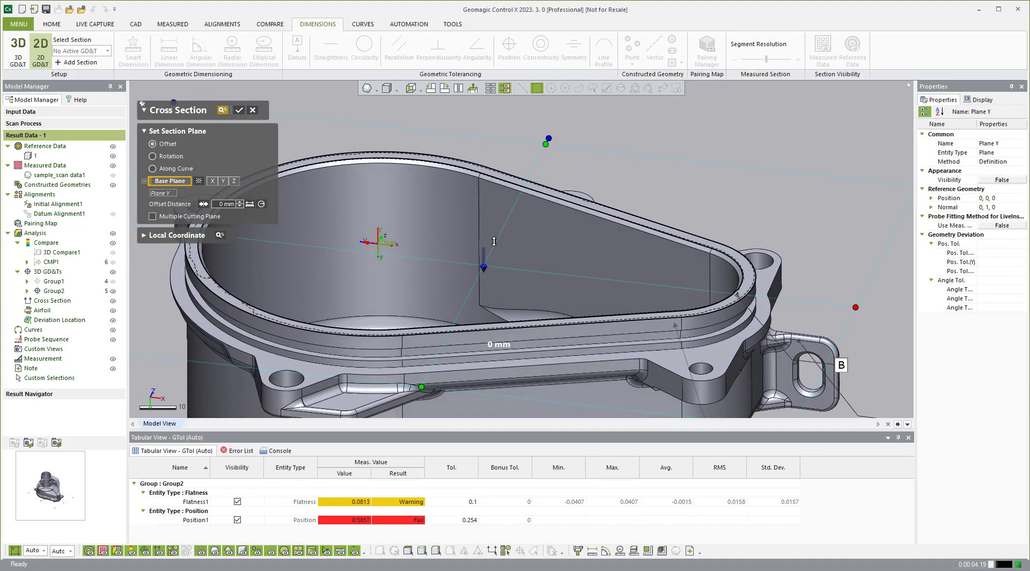
pyautogui.moveTo(489, 271); pyautogui.dragTo(485, 305)
pyautogui.click(239, 110)
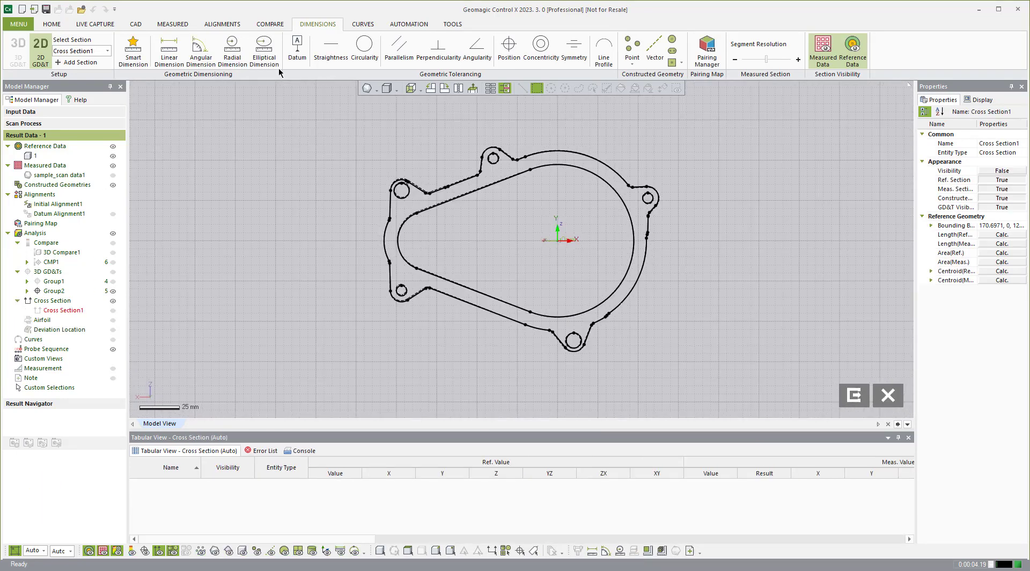
# Attempt an X-aligned hole-to-hole linear dimension on the section, then discard it
pyautogui.click(169, 51)
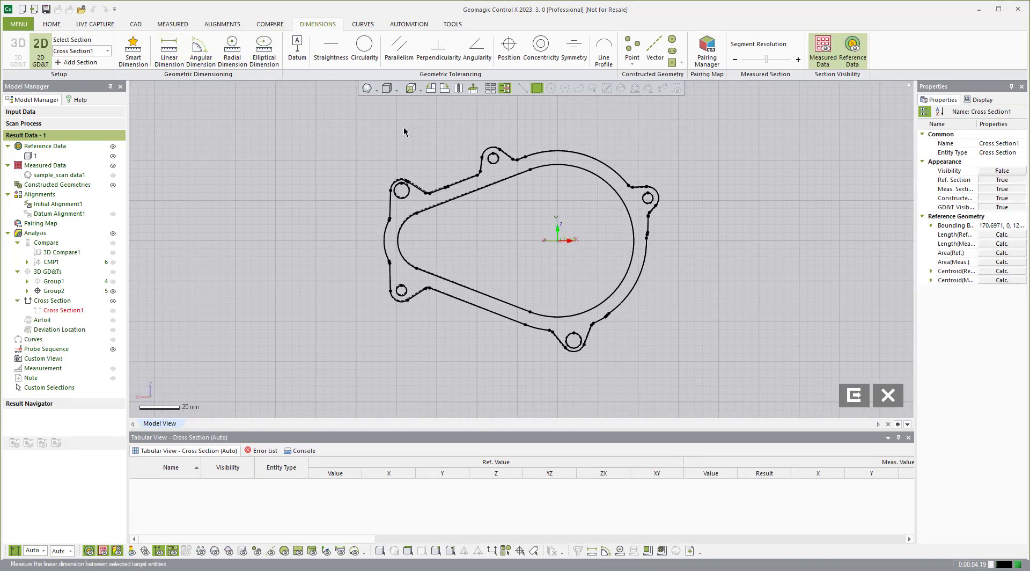
pyautogui.click(500, 157)
pyautogui.click(648, 197)
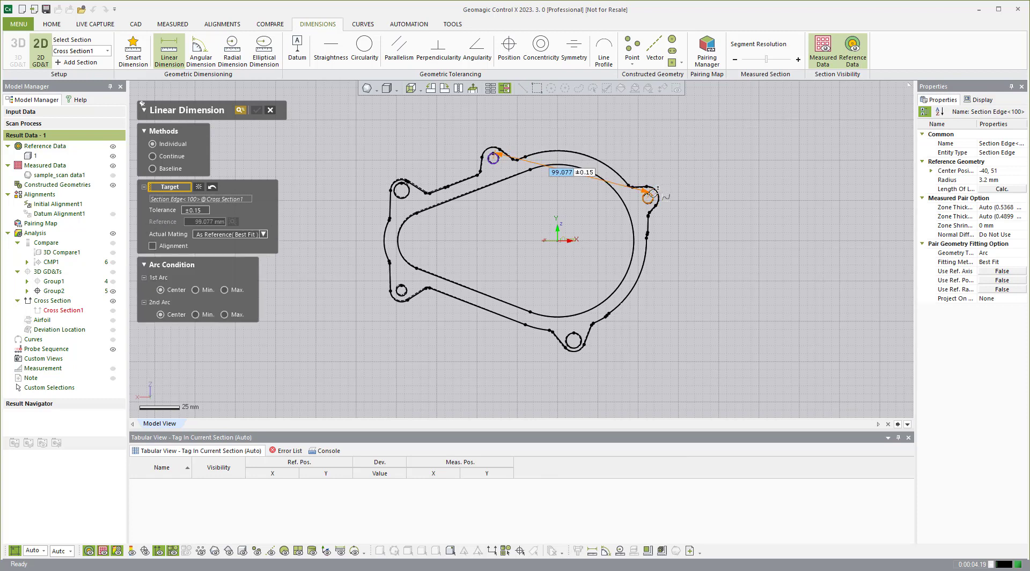
pyautogui.click(617, 132)
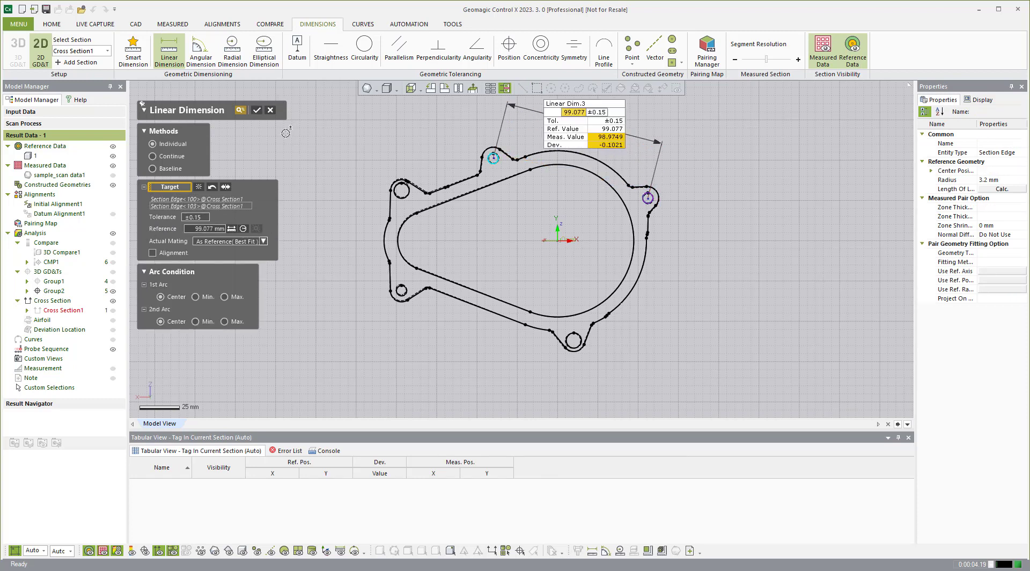
pyautogui.click(169, 255)
pyautogui.scroll(-2, 595, 215)
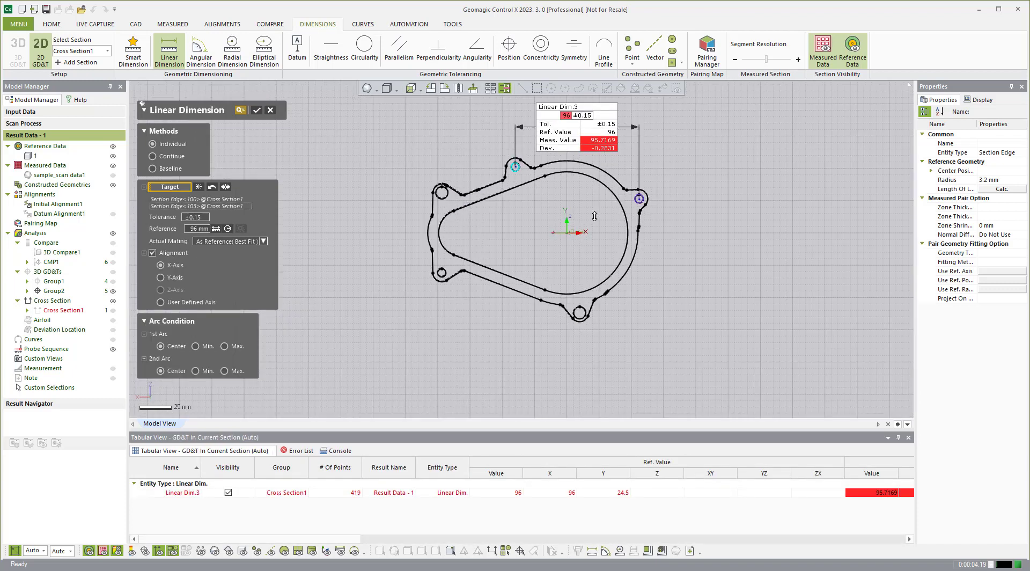
pyautogui.scroll(-1, 594, 215)
pyautogui.click(133, 49)
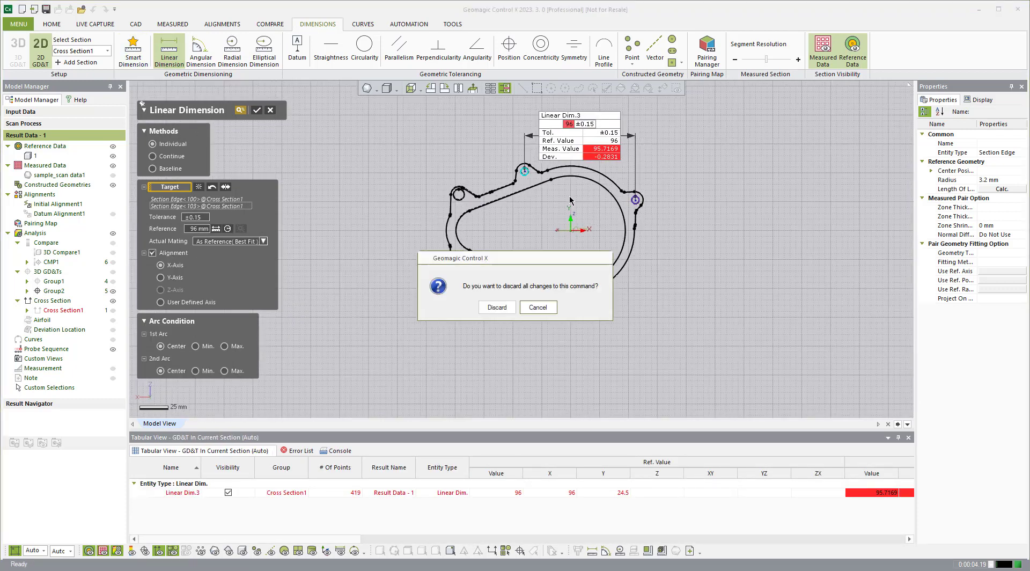
pyautogui.click(496, 306)
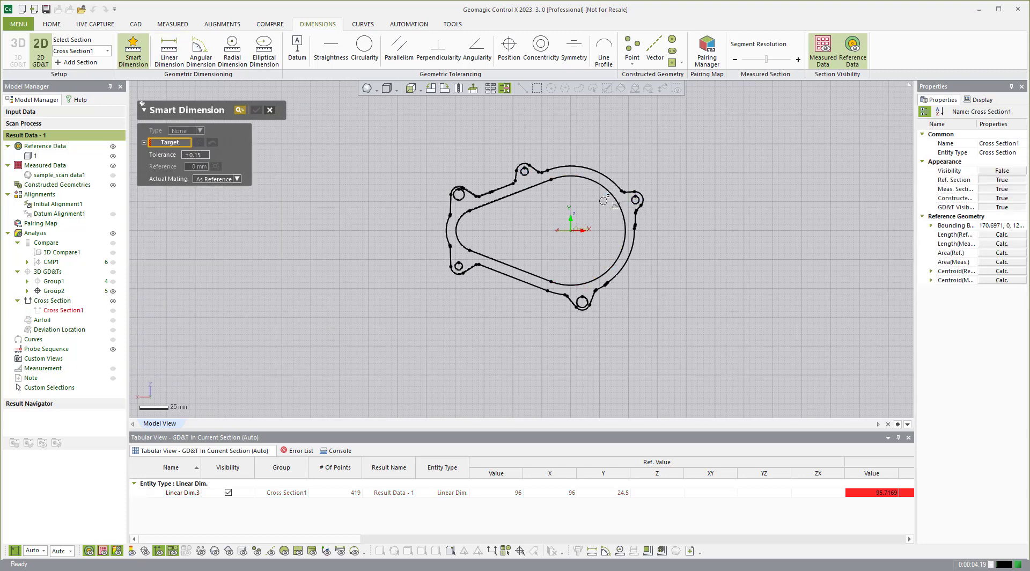
# Dimension the large central circle as Ø94.6 (Radial Dim.2, measuring 94.686)
pyautogui.click(610, 197)
pyautogui.click(610, 196)
pyautogui.click(697, 225)
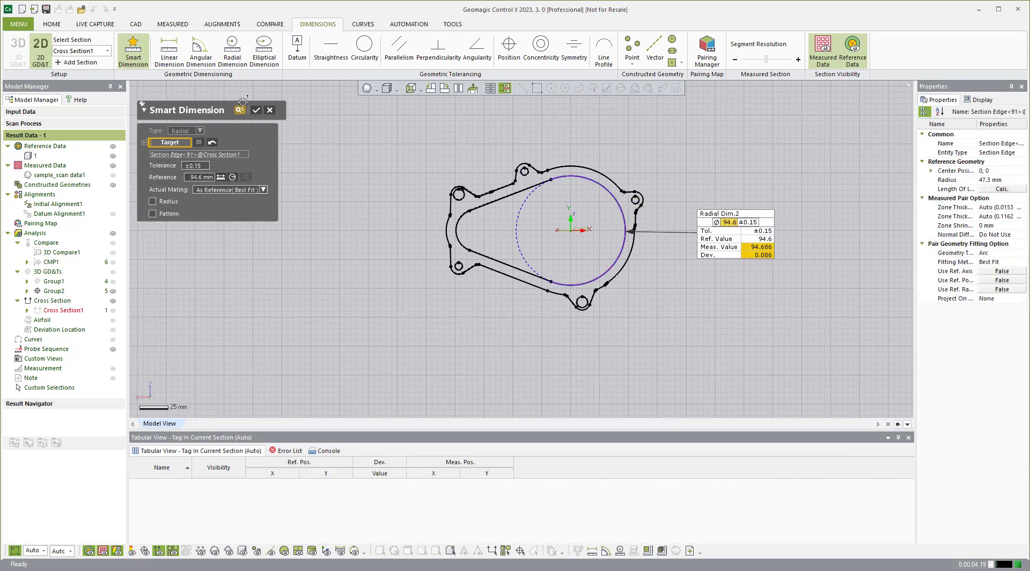
pyautogui.click(256, 110)
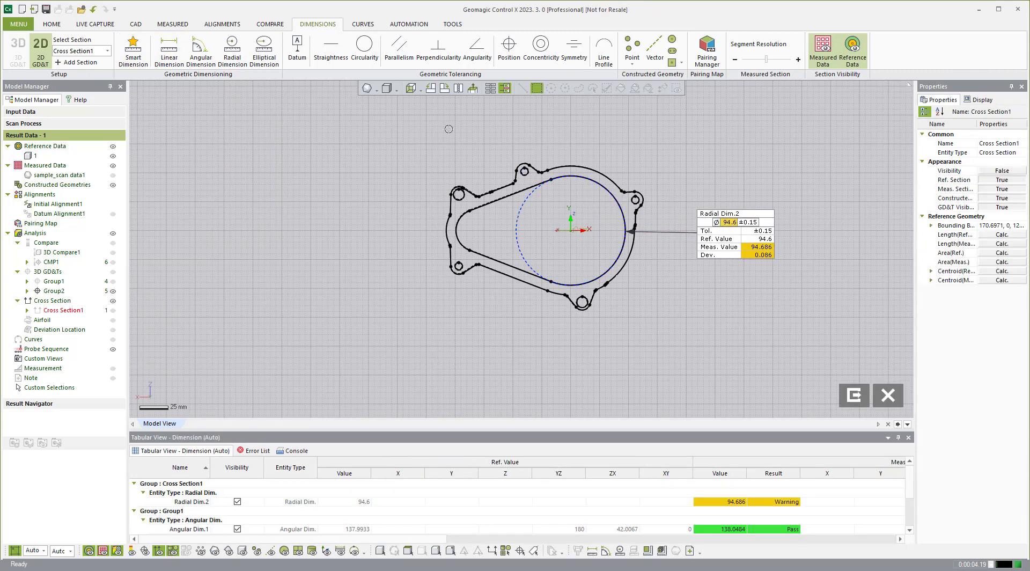
# Add the 99.077 ±0.15 hole-to-hole Linear Dim.3, then return to the 3D view
pyautogui.click(169, 49)
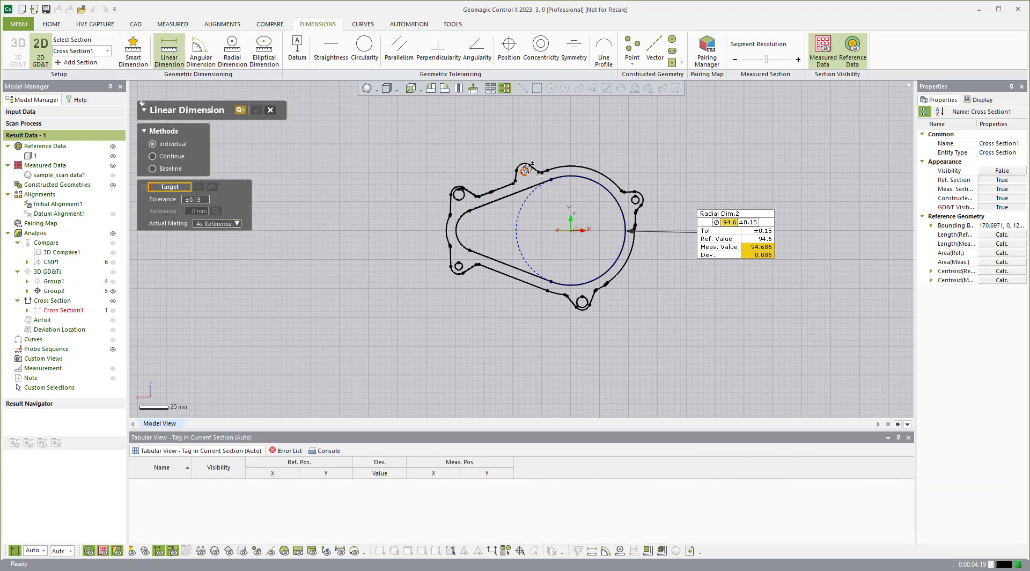
pyautogui.click(524, 171)
pyautogui.click(635, 192)
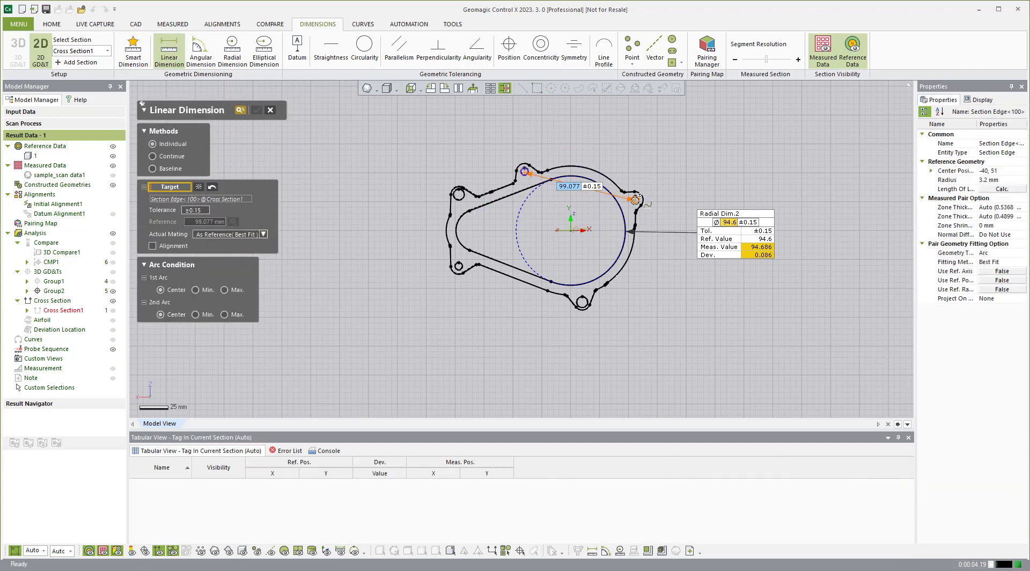
pyautogui.click(643, 145)
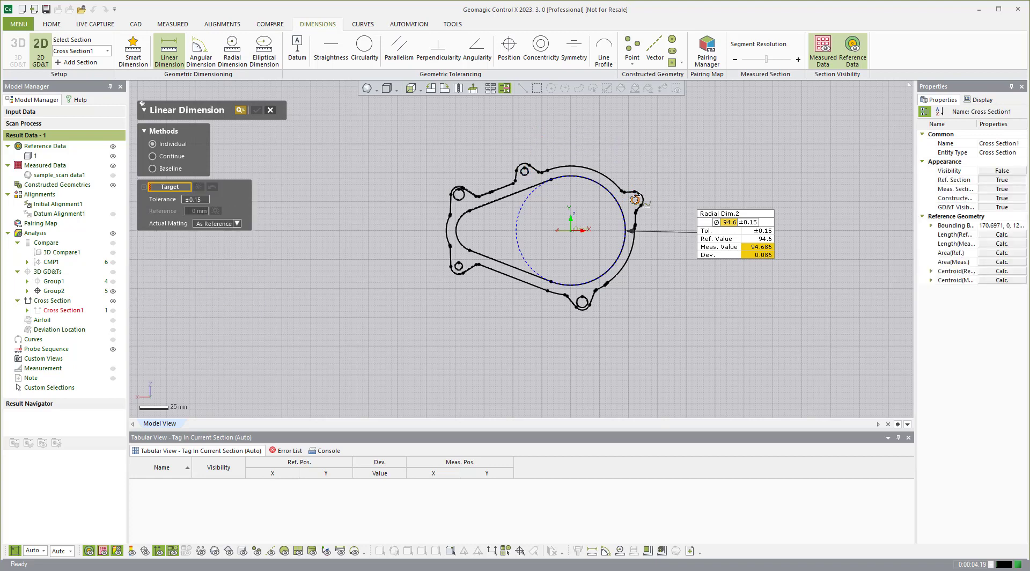
pyautogui.click(635, 199)
pyautogui.click(524, 170)
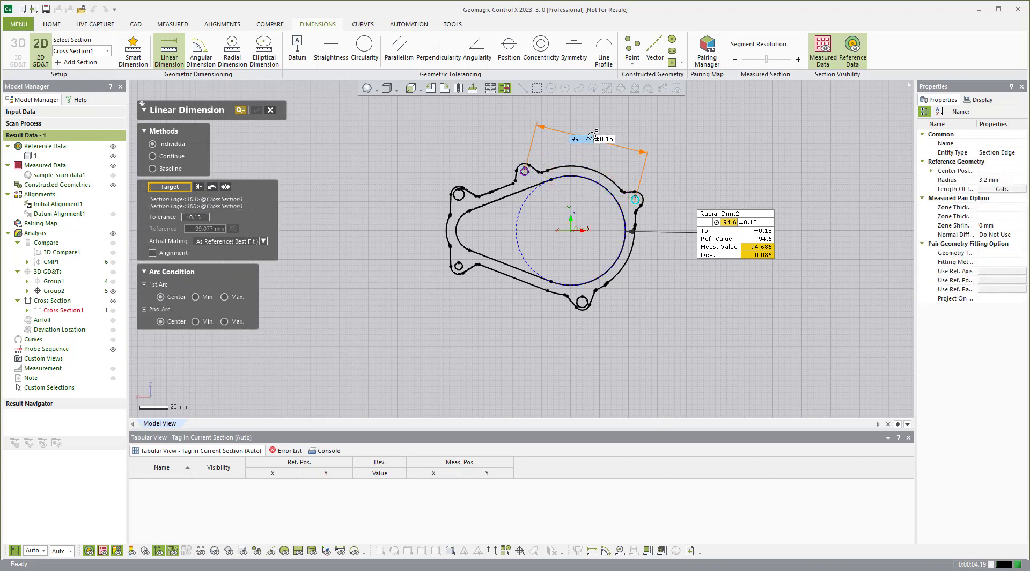
pyautogui.click(592, 137)
pyautogui.click(257, 111)
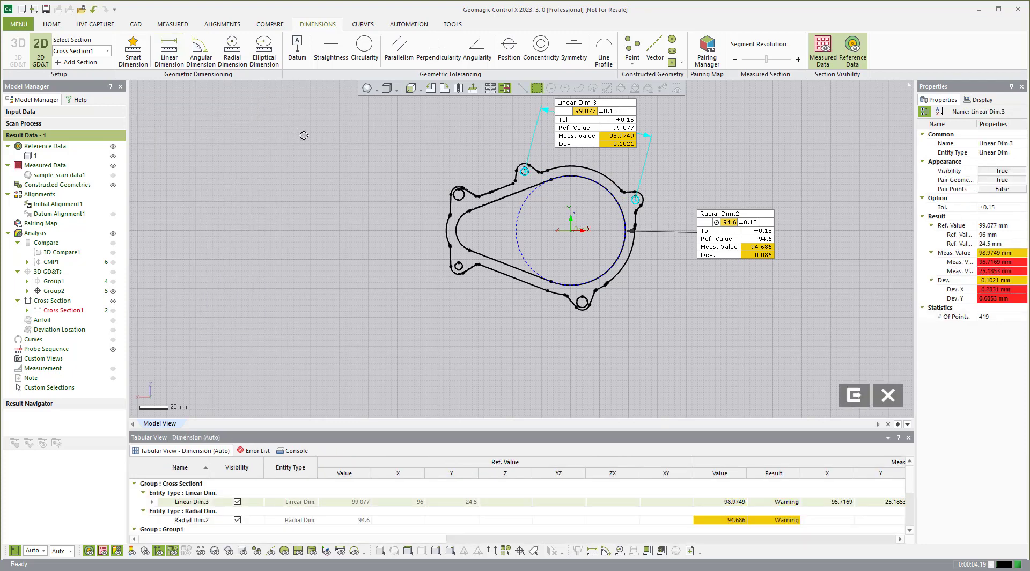
pyautogui.click(857, 395)
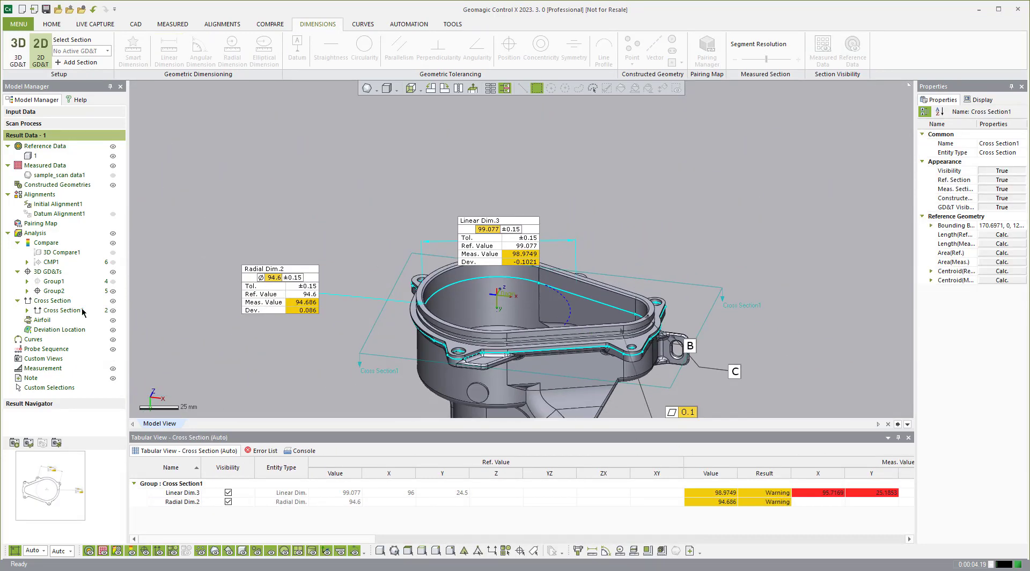
# Hide Cross Section1 with its dimension labels and reorient the casing
pyautogui.click(112, 311)
pyautogui.scroll(-2, 434, 229)
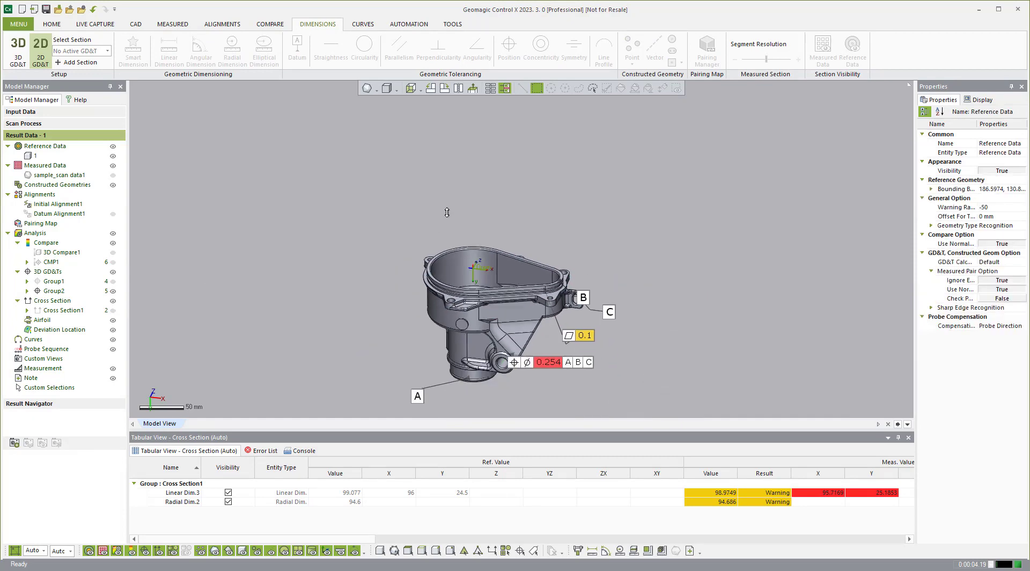
pyautogui.scroll(2, 442, 323)
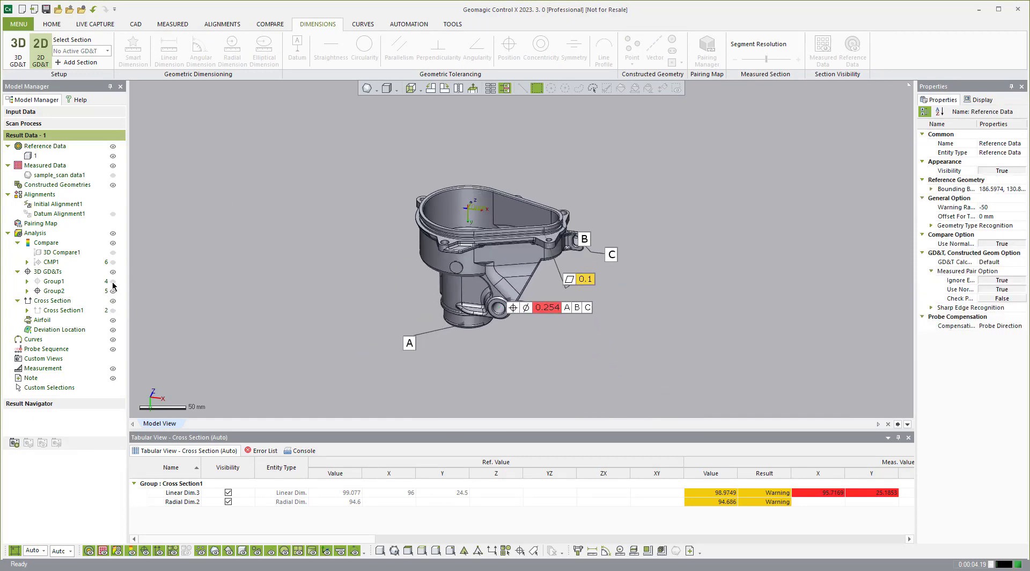
pyautogui.moveTo(238, 205); pyautogui.dragTo(379, 130, button='right')
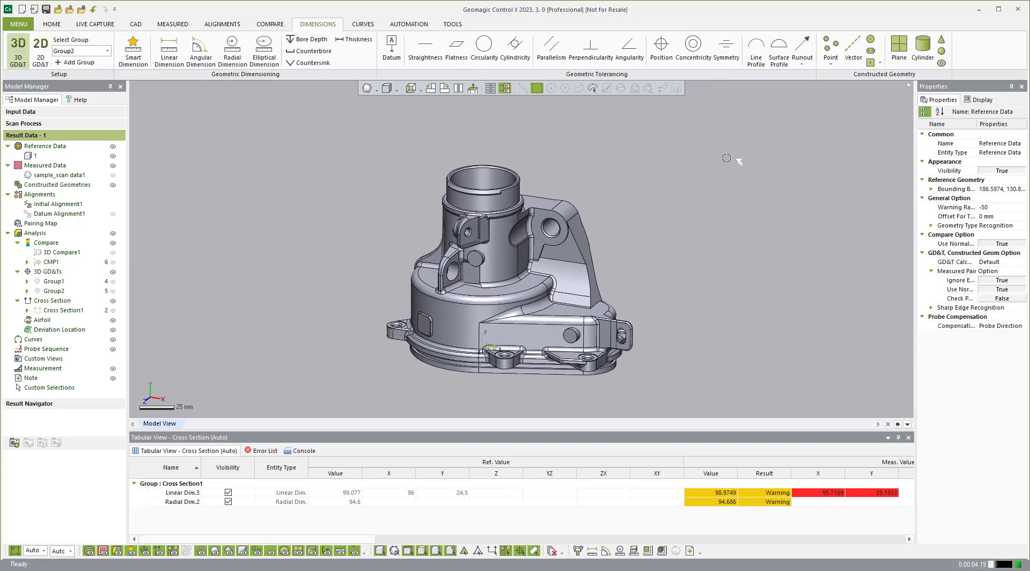
# Generate a Letter_Landscape report covering all Result Data - 1 entities
pyautogui.click(51, 23)
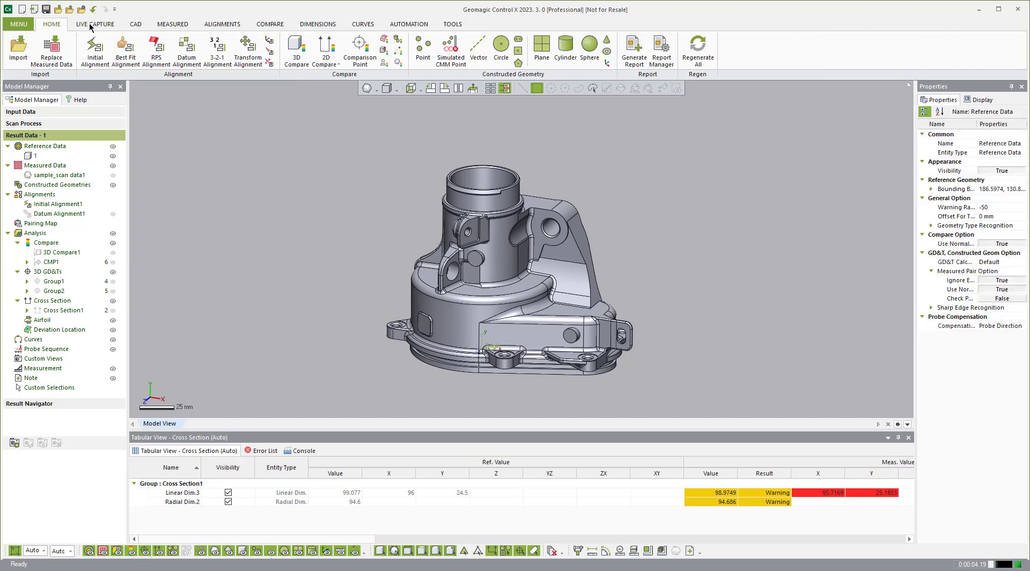
pyautogui.click(634, 51)
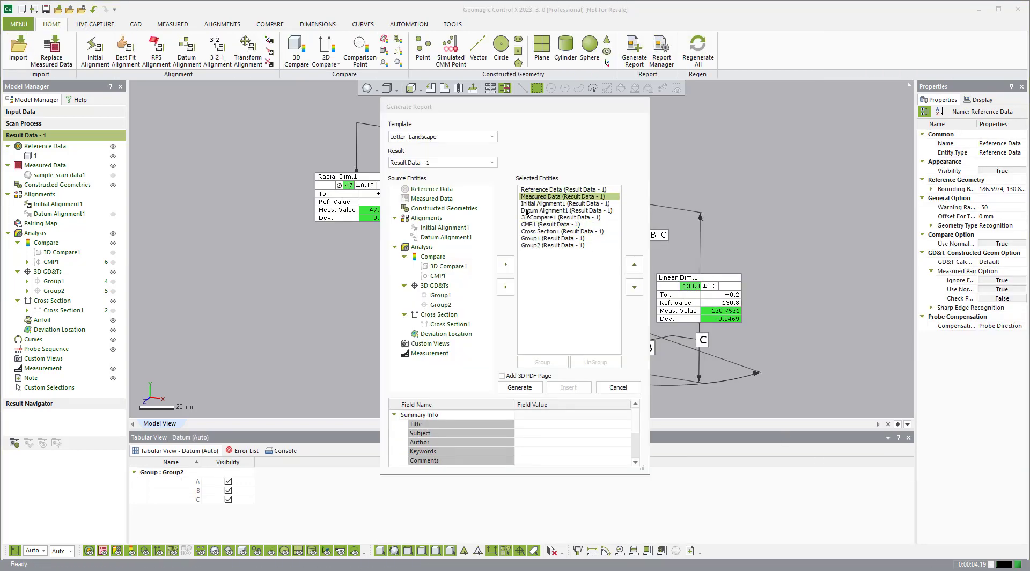
pyautogui.click(525, 388)
# Page through the generated report from the cover to the Group2 page, then close Geomagic Report
pyautogui.scroll(-5, 686, 366)
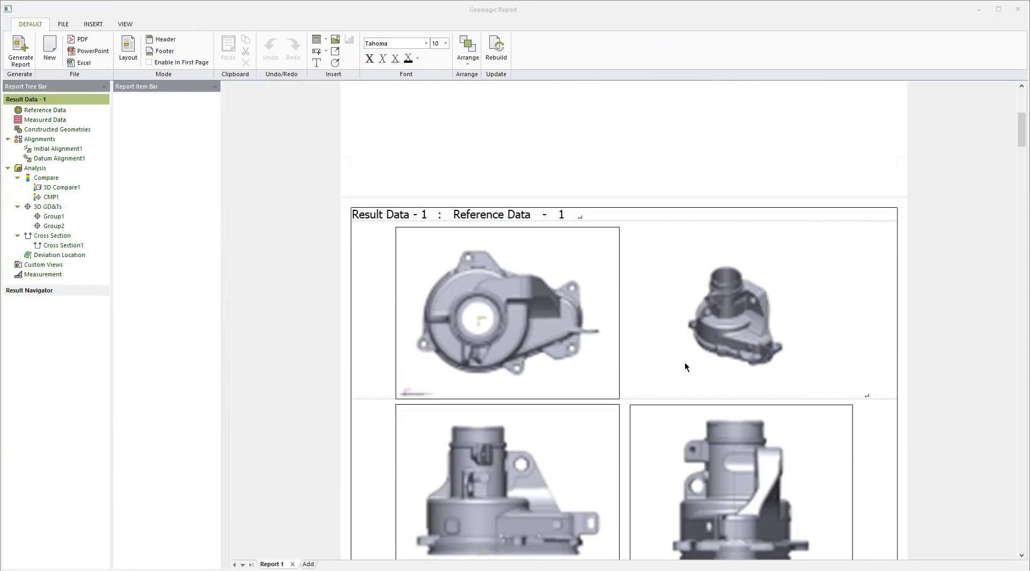
pyautogui.scroll(-6, 686, 367)
pyautogui.scroll(-12, 688, 371)
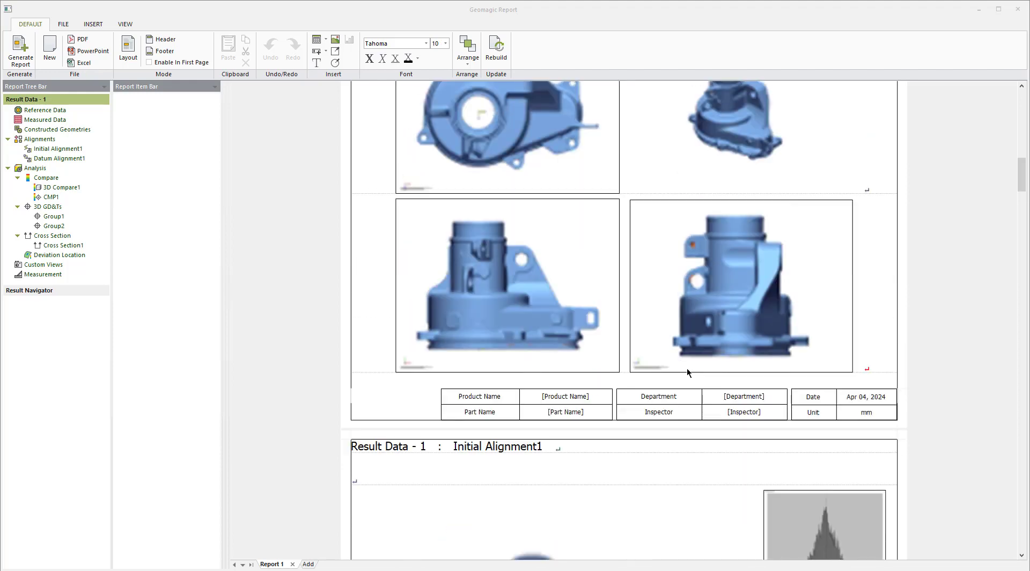
pyautogui.scroll(-13, 689, 372)
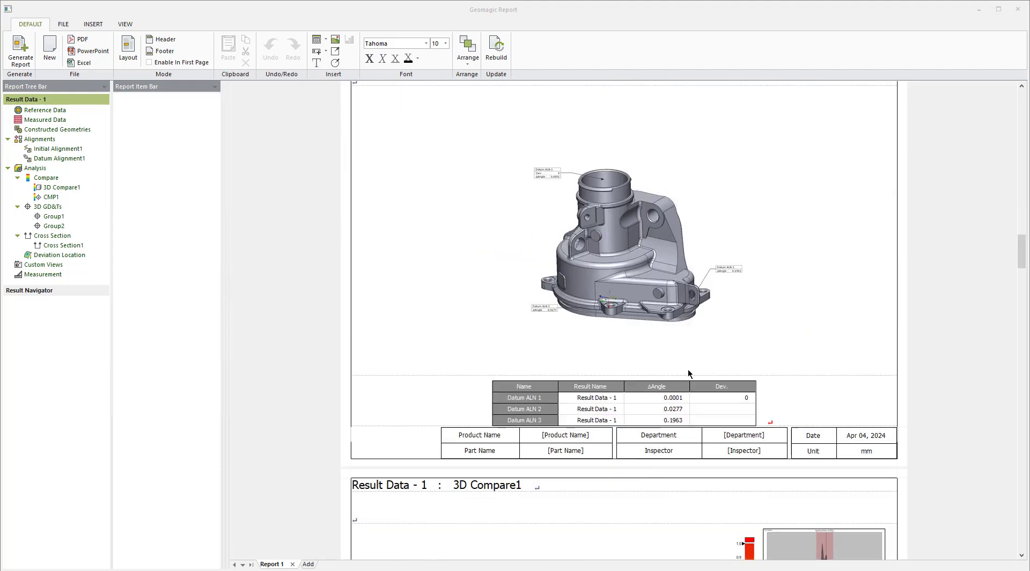
pyautogui.scroll(-12, 601, 246)
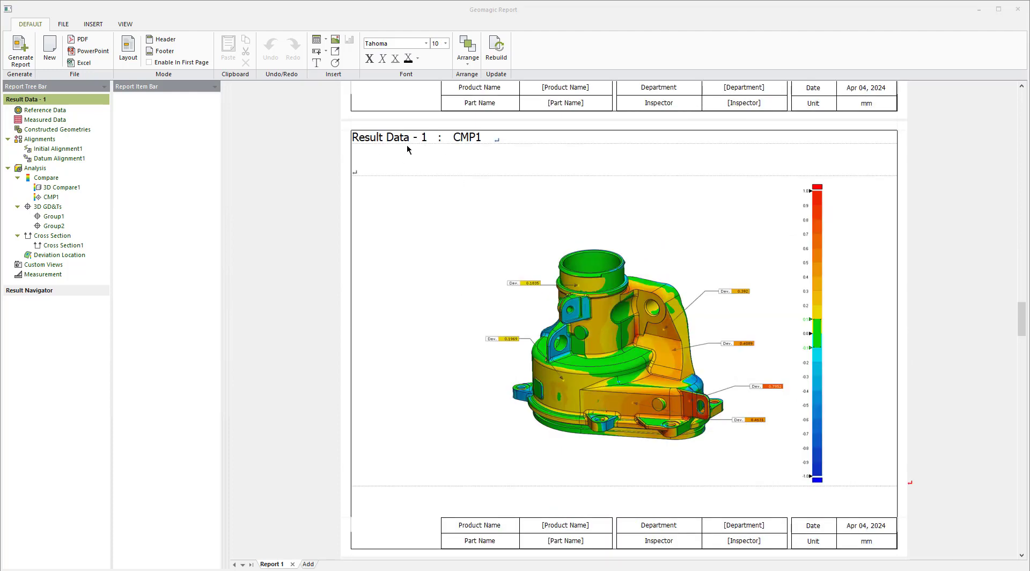
pyautogui.scroll(-12, 622, 310)
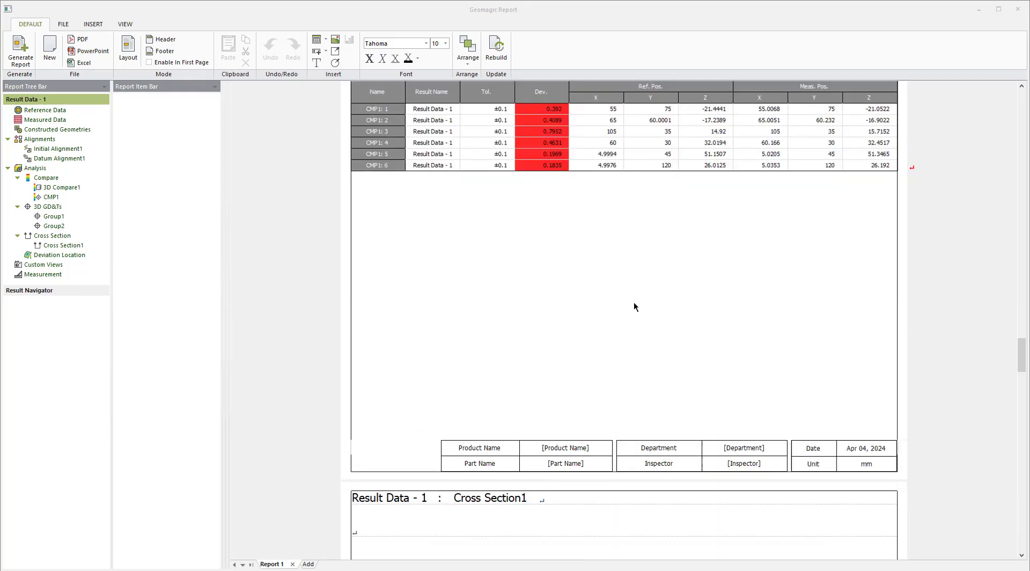
pyautogui.scroll(-11, 633, 290)
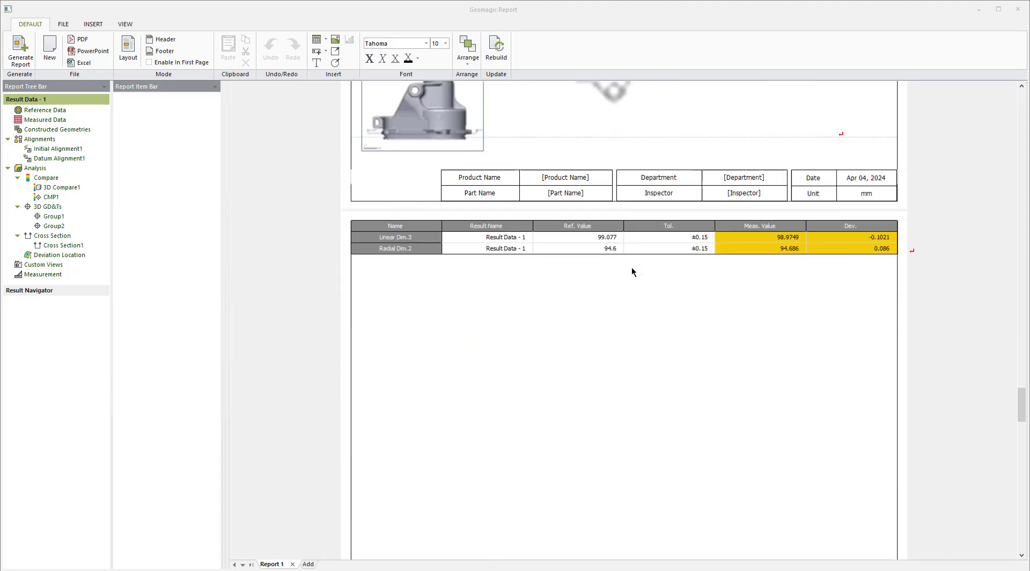
pyautogui.scroll(-12, 632, 272)
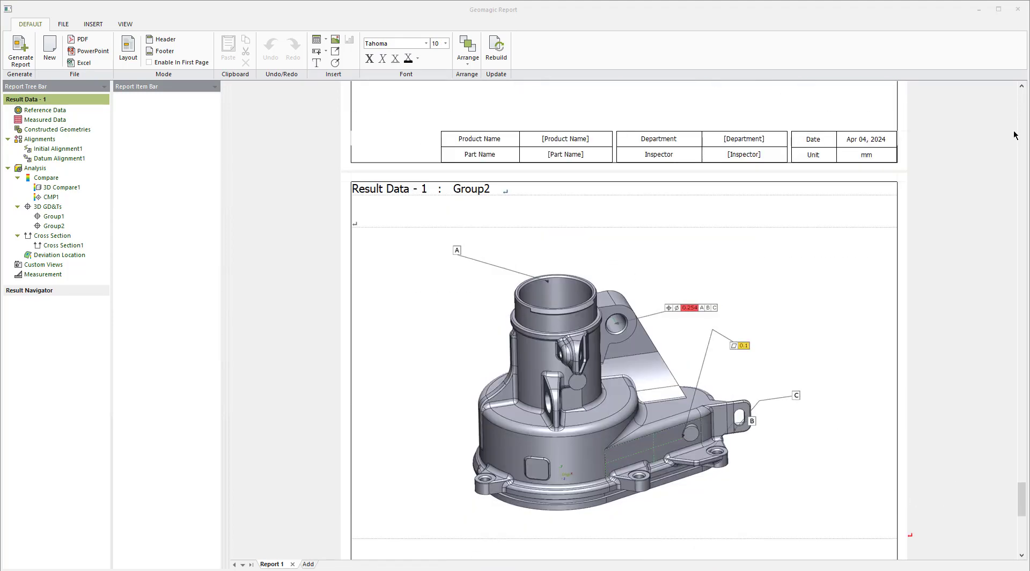
pyautogui.click(1019, 10)
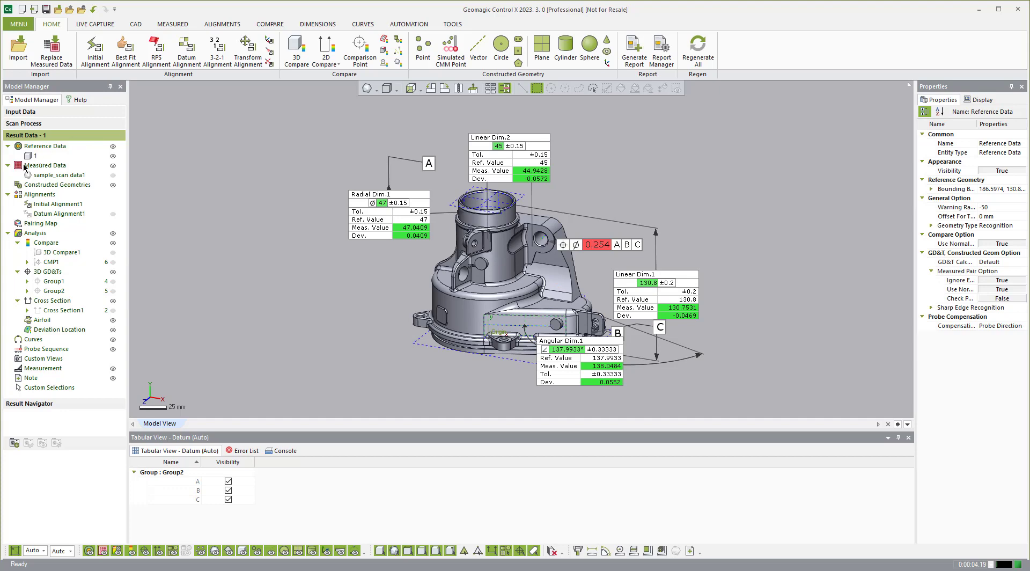
# Delete the sample_scan data1 measured scan from Model Manager, confirming with Yes
pyautogui.click(40, 179)
pyautogui.rightClick(39, 179)
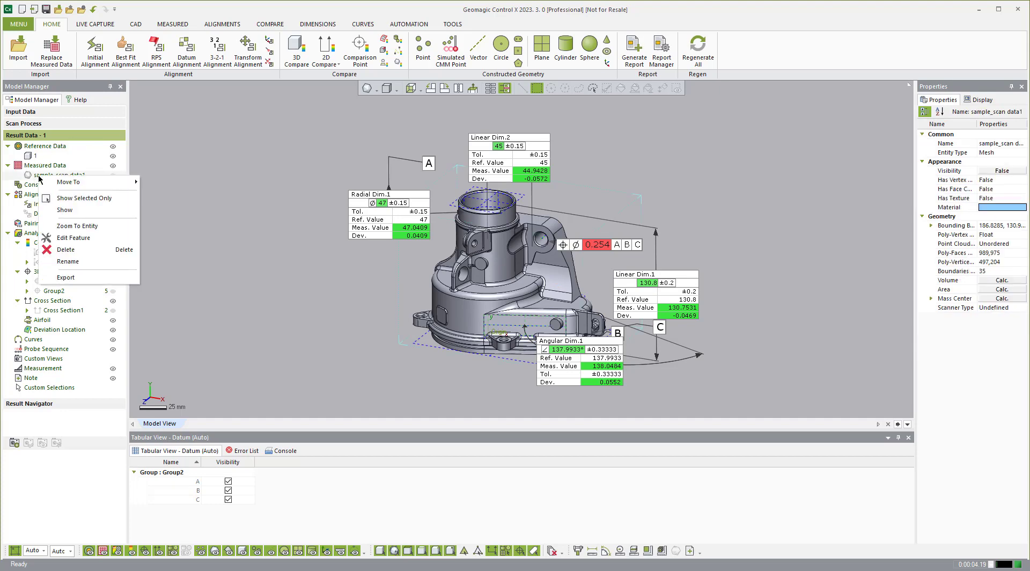
pyautogui.click(66, 250)
pyautogui.click(497, 333)
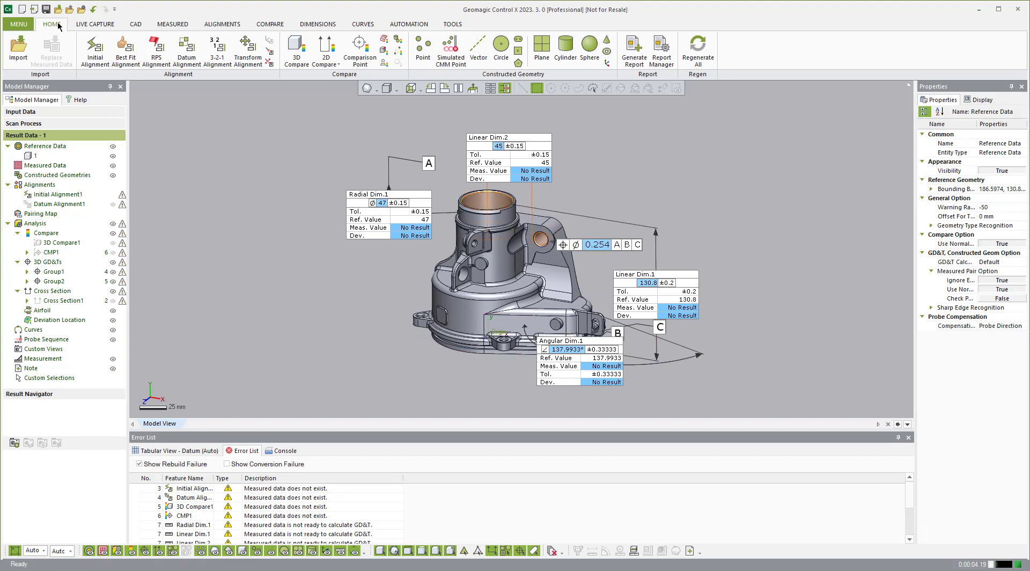
# Start importing a new measured scan from the File menu
pyautogui.click(18, 24)
pyautogui.moveTo(32, 38)
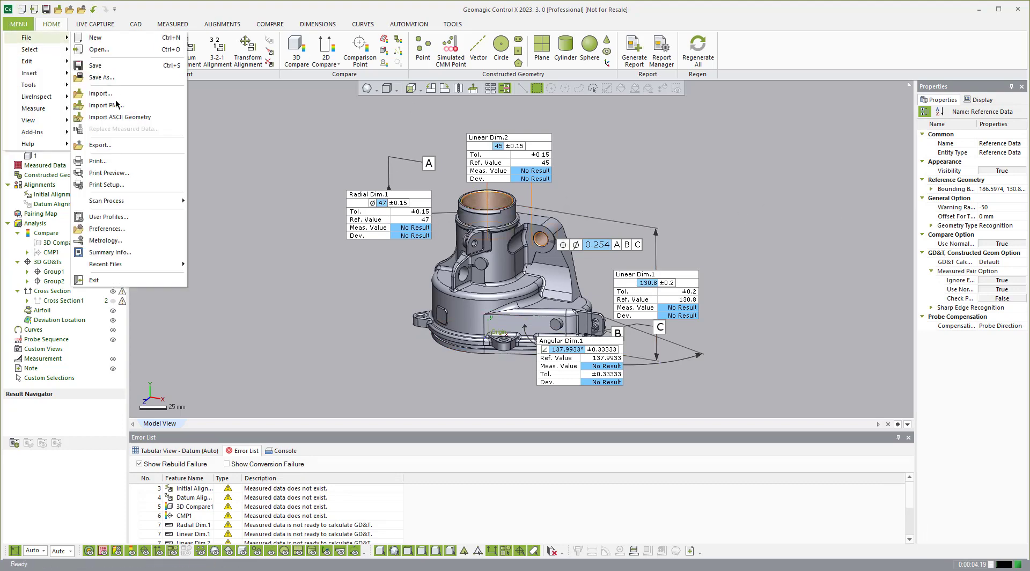
pyautogui.click(267, 162)
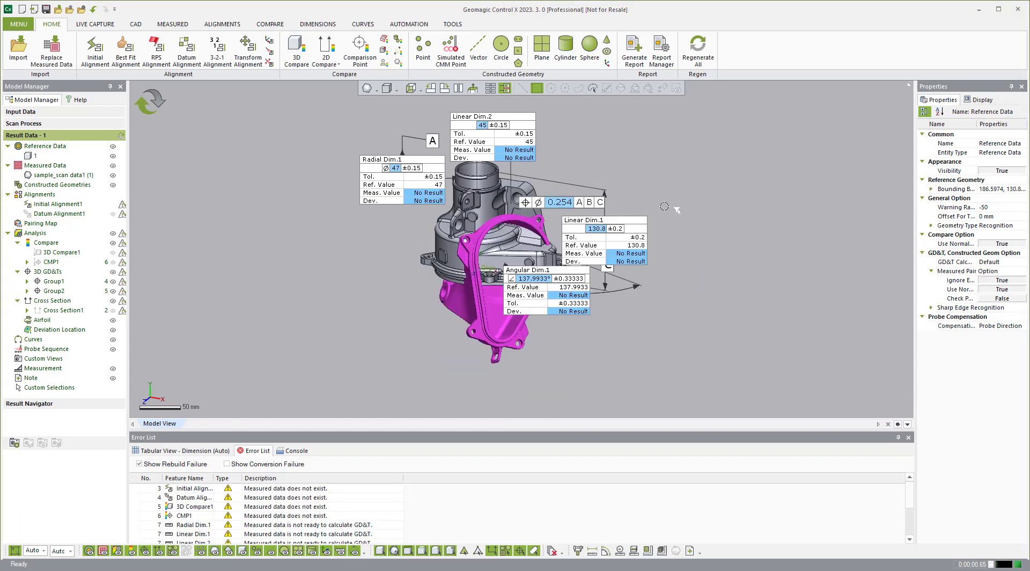
# Regenerate All so every callout recalculates on the new scan, reading 47.0409, 130.7531, 44.9428 and 138.0484
pyautogui.click(138, 111)
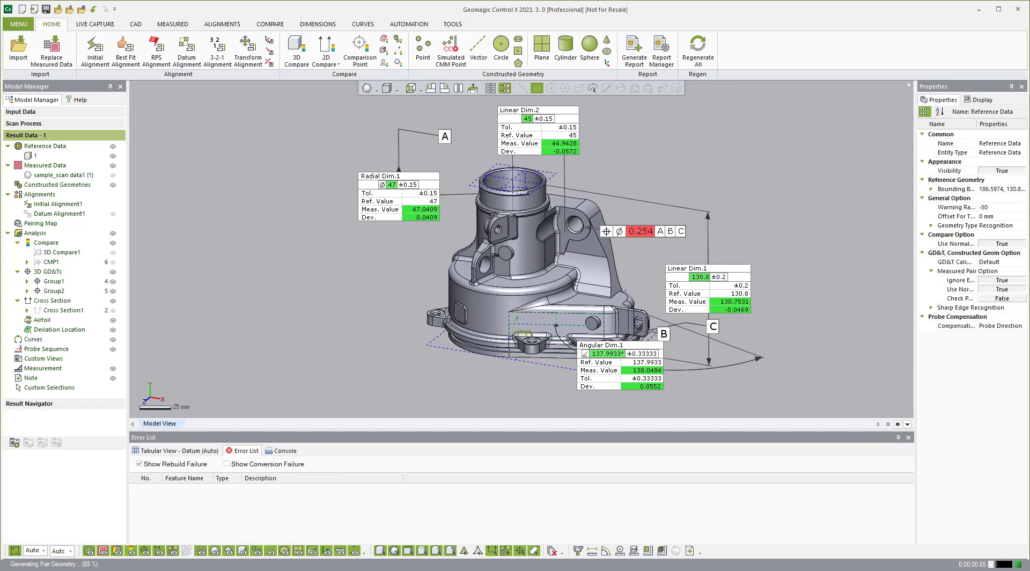
pyautogui.click(17, 25)
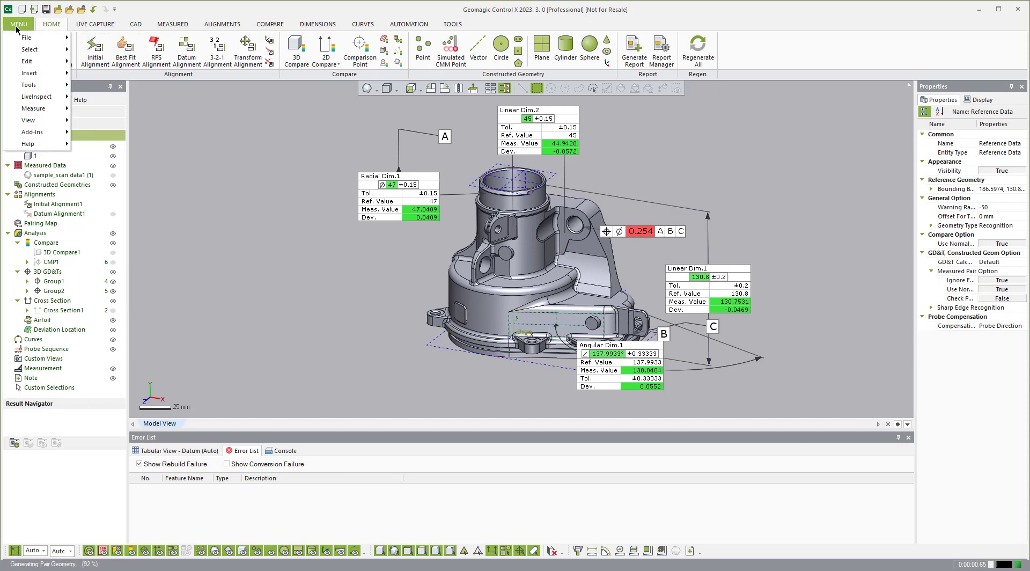
pyautogui.moveTo(37, 85)
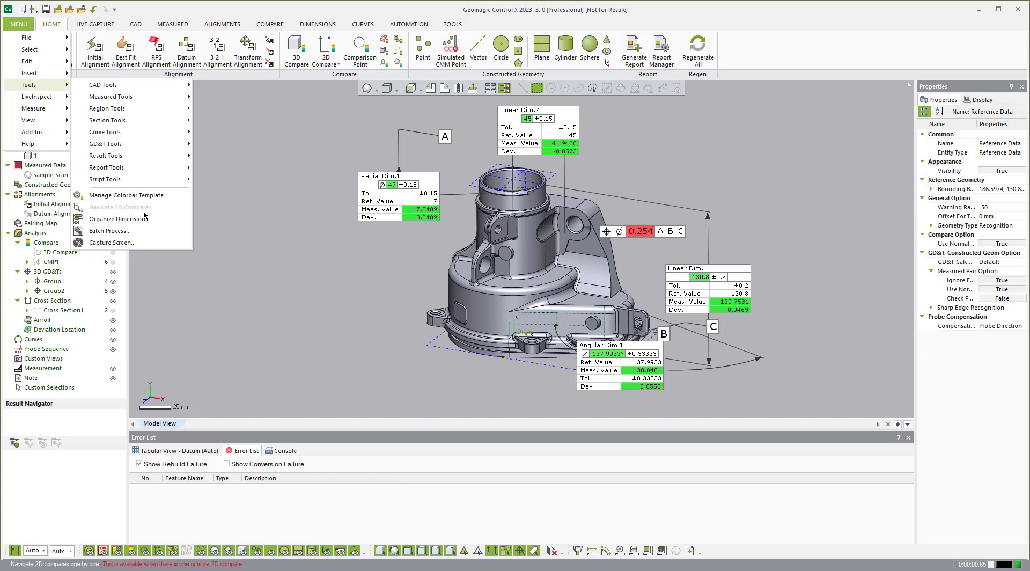
pyautogui.click(133, 232)
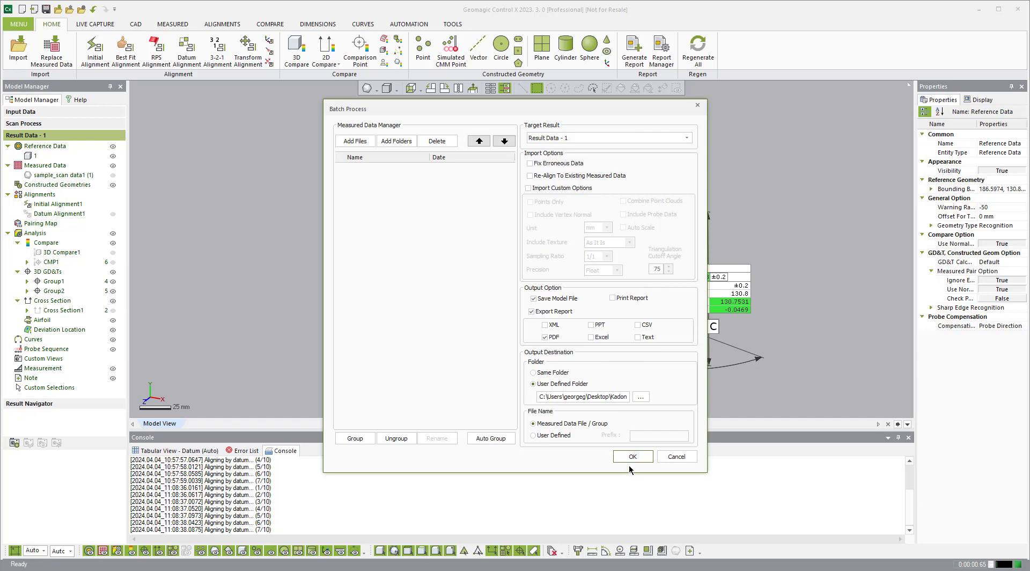
pyautogui.click(665, 460)
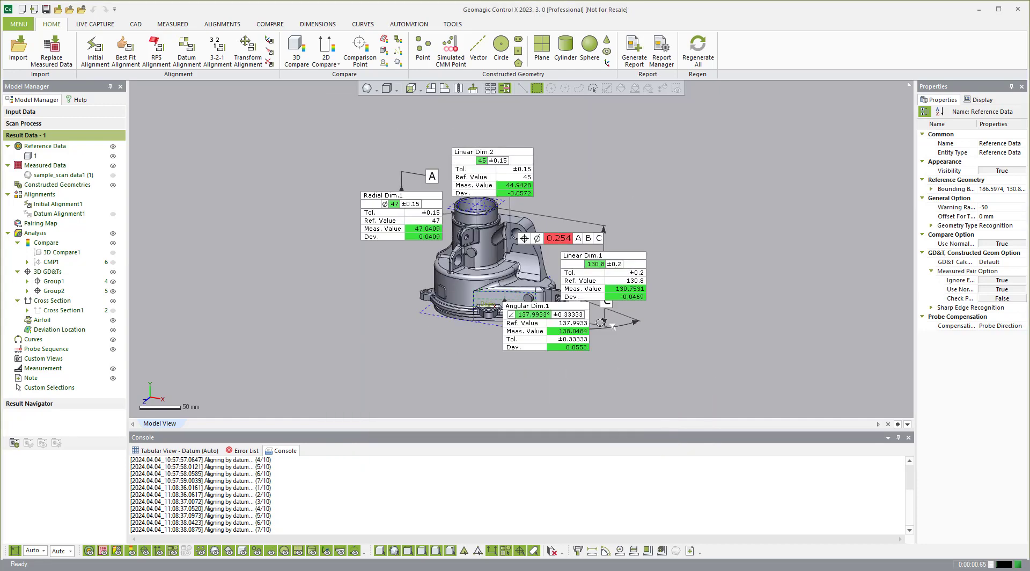
# Hide the Group2 and Group1 annotation groups, leaving only the plain grey casing visible
pyautogui.scroll(1, 536, 276)
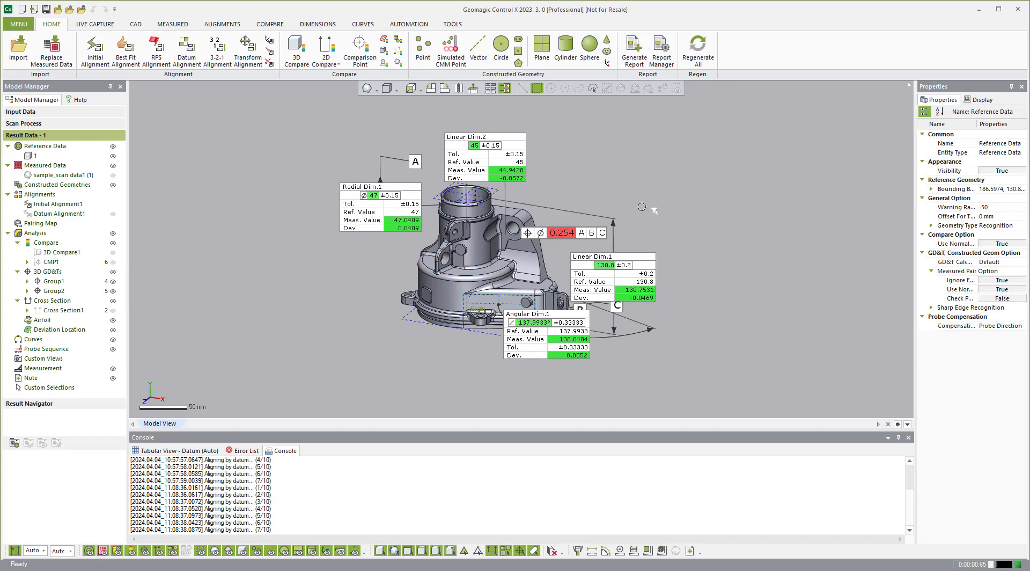
pyautogui.click(119, 284)
pyautogui.click(113, 291)
pyautogui.click(113, 281)
pyautogui.click(450, 350)
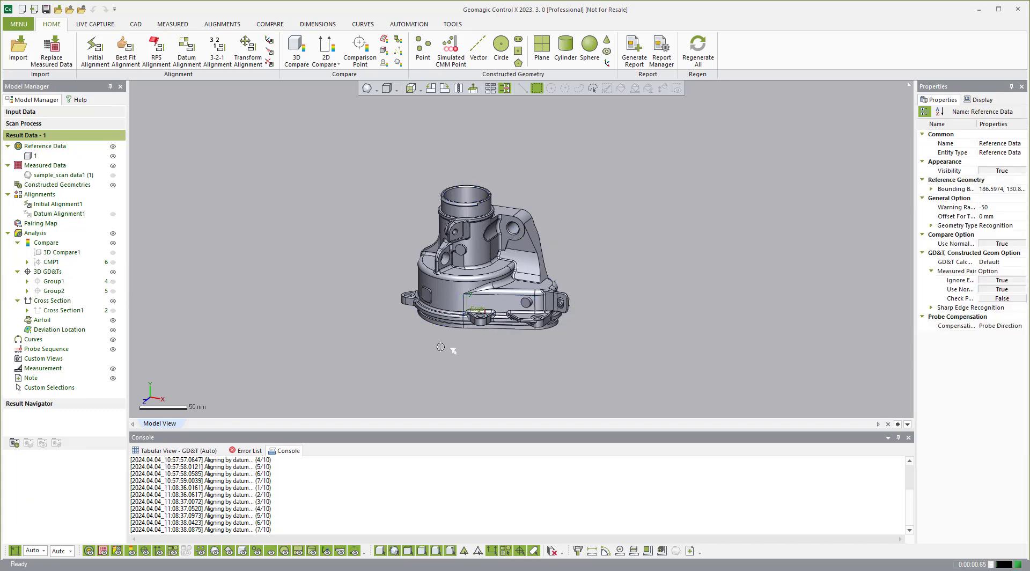
pyautogui.scroll(2, 474, 204)
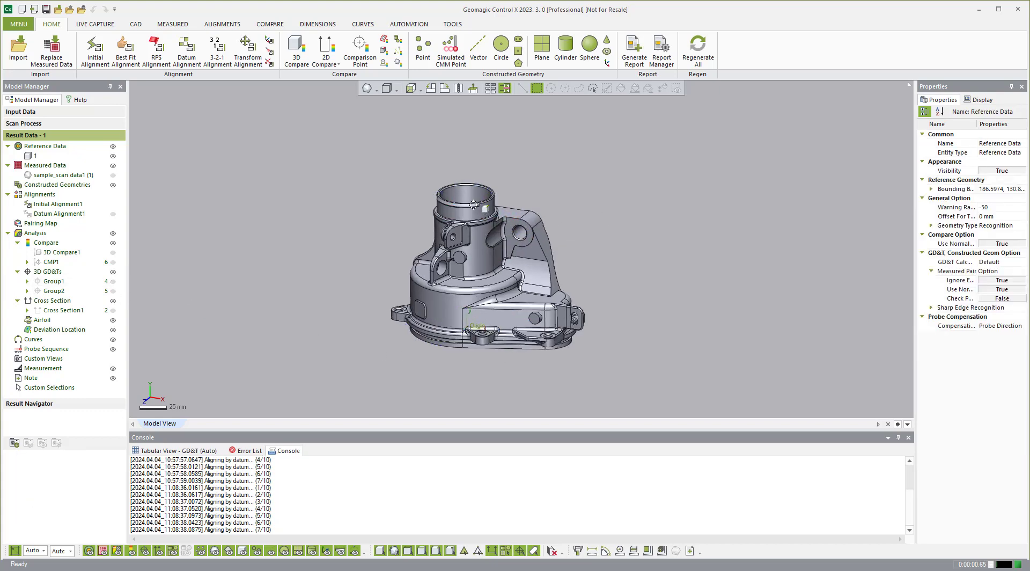